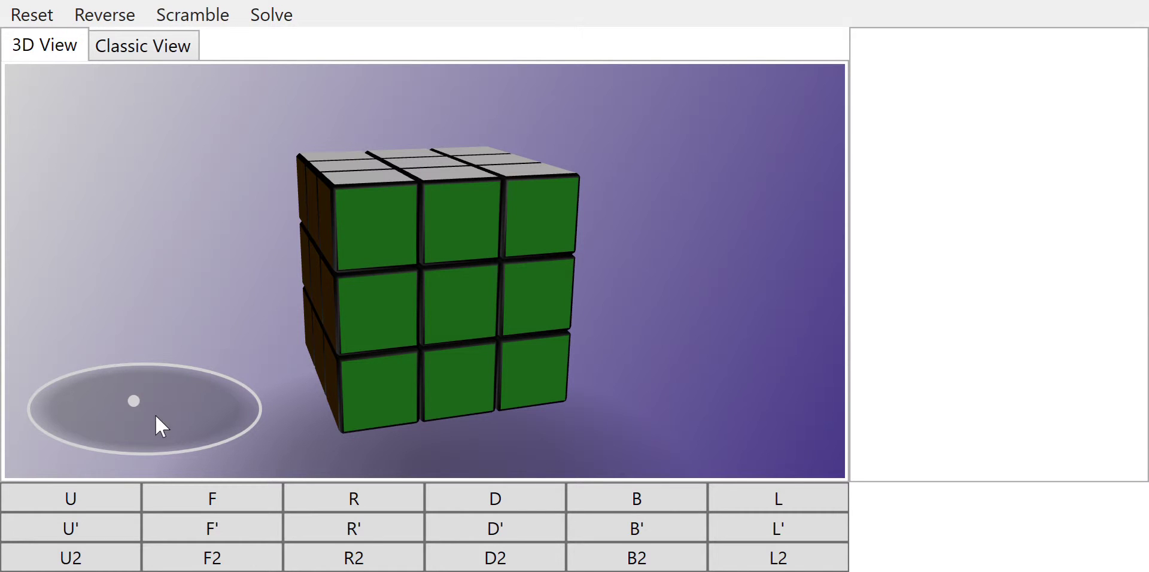
- Scramble the solved cube and orbit it to see the mixed faces
mouse_move(142, 399)
left_mouse_down()
mouse_move(78, 391)
mouse_move(152, 421)
mouse_move(120, 400)
left_mouse_up()
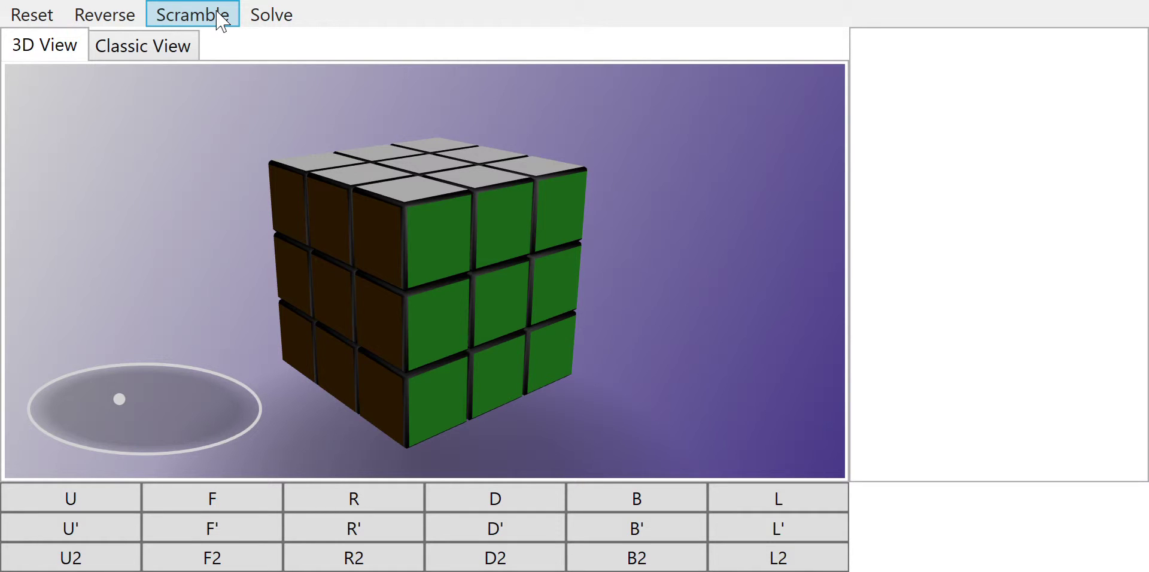
left_click(220, 20)
mouse_move(113, 407)
left_mouse_down()
mouse_move(95, 395)
mouse_move(108, 398)
left_mouse_up()
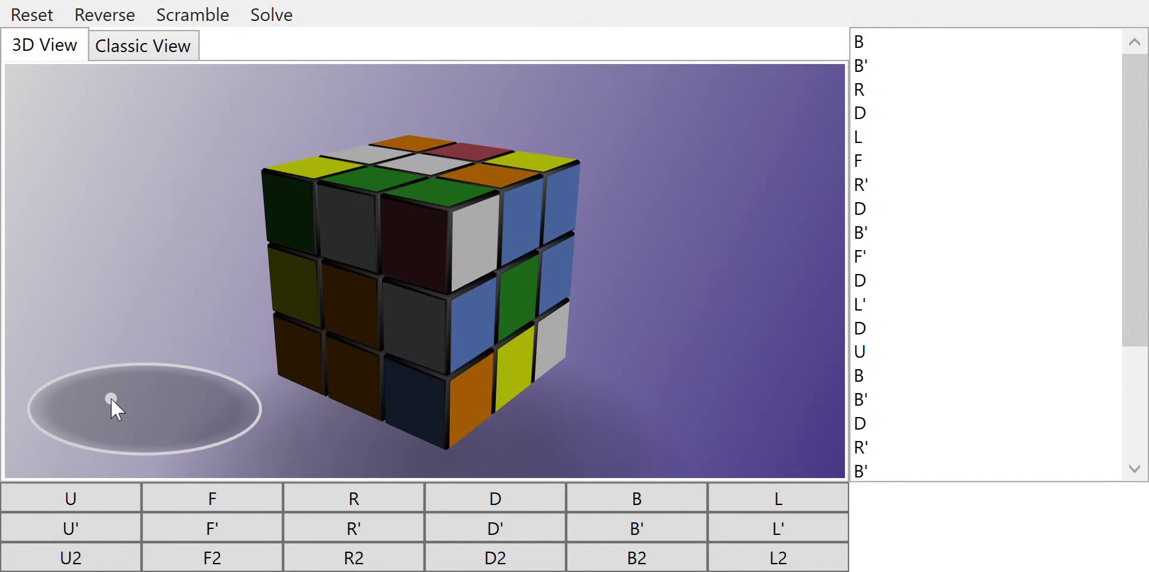
- Start solving with the first face turns, including B' and U
left_click(525, 223)
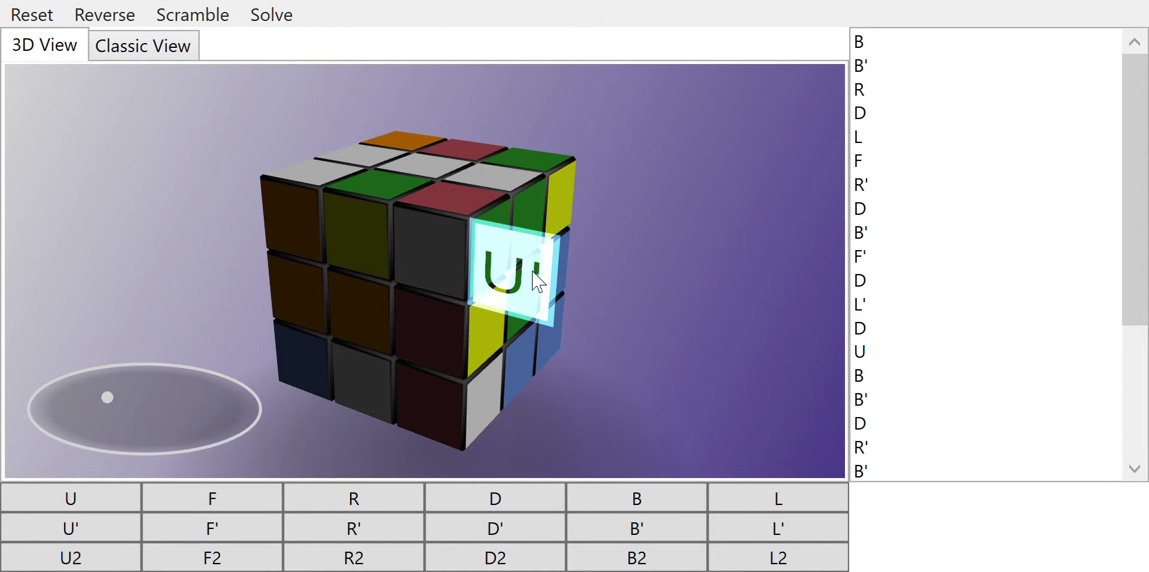
left_click_drag(106, 398, 80, 401)
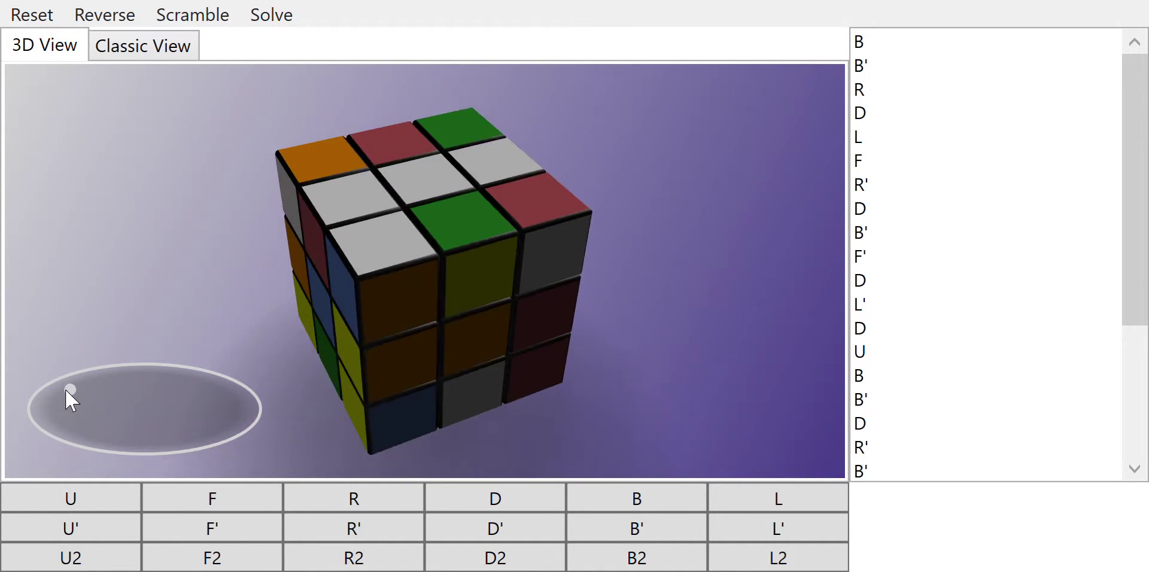
left_click_drag(80, 401, 59, 411)
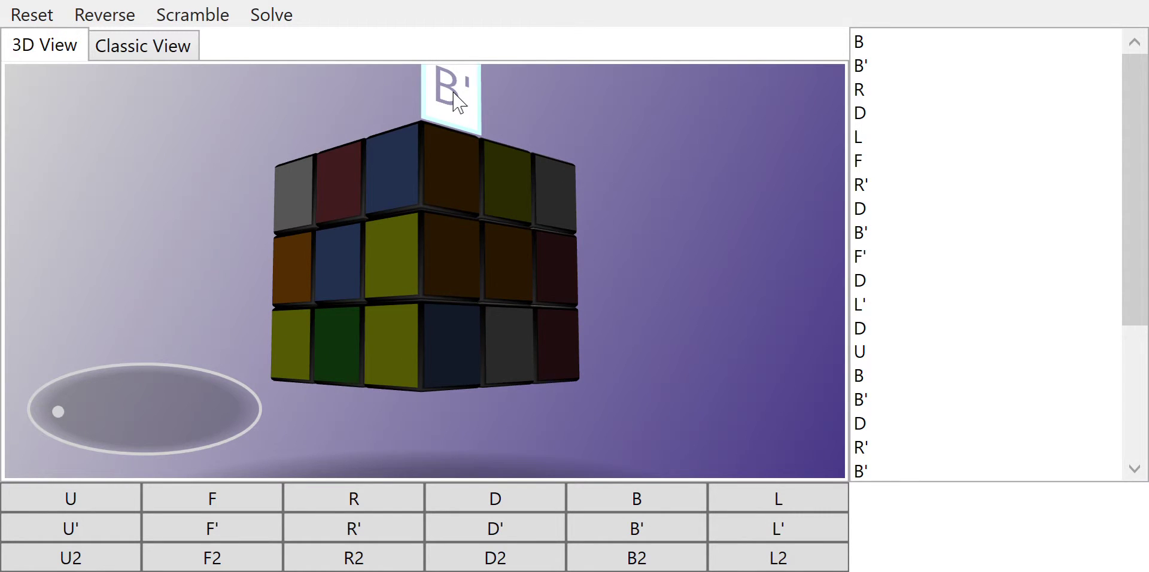
left_click(454, 98)
left_click(376, 179)
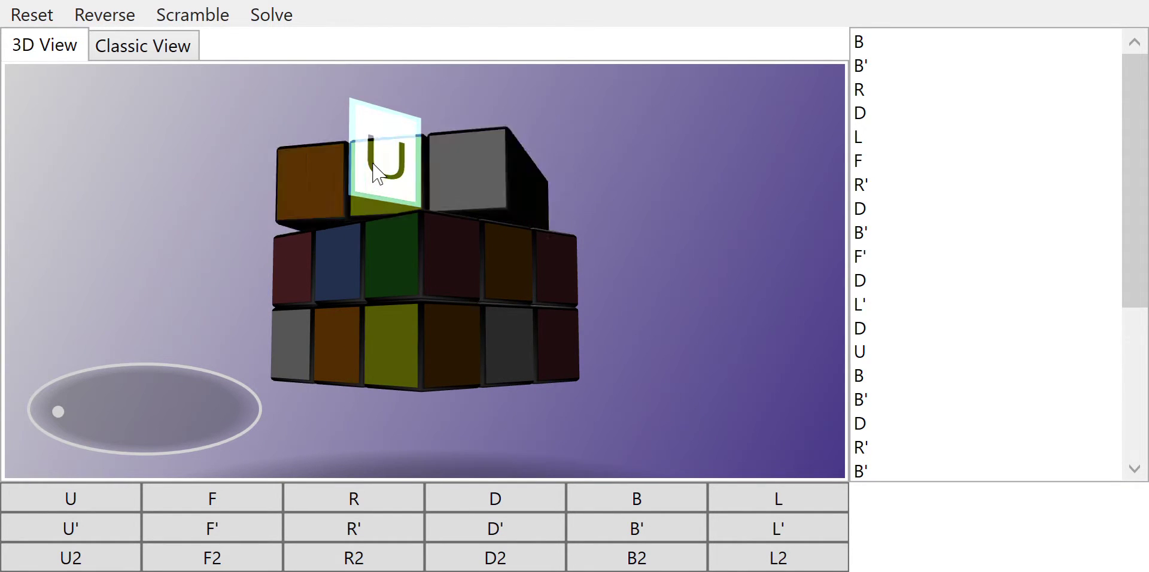
left_click_drag(472, 421, 552, 260)
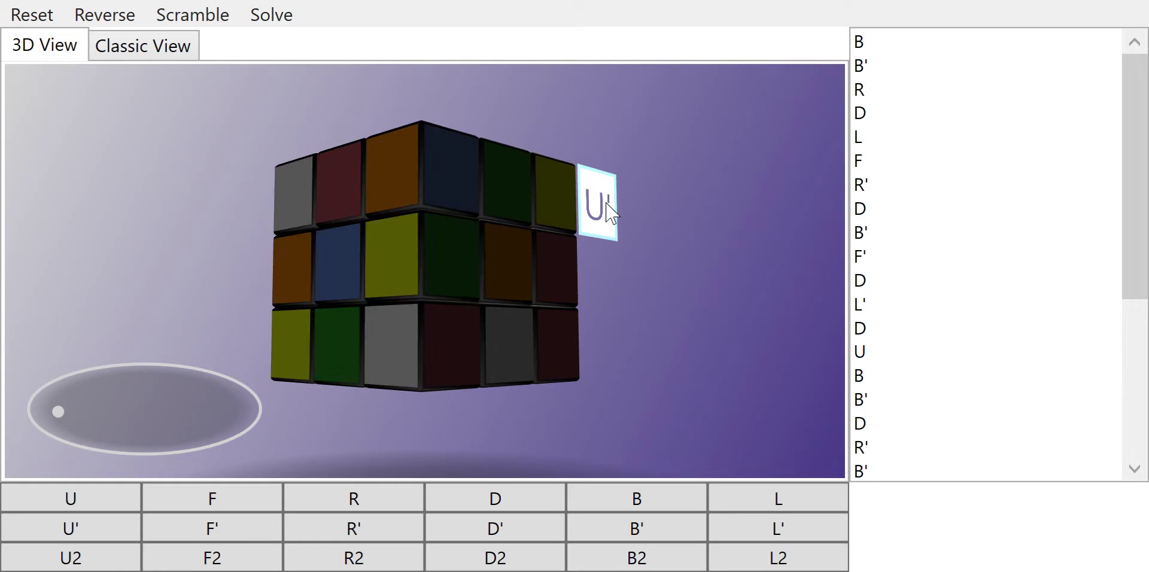
mouse_move(85, 427)
left_mouse_down()
mouse_move(106, 424)
mouse_move(48, 418)
left_mouse_up()
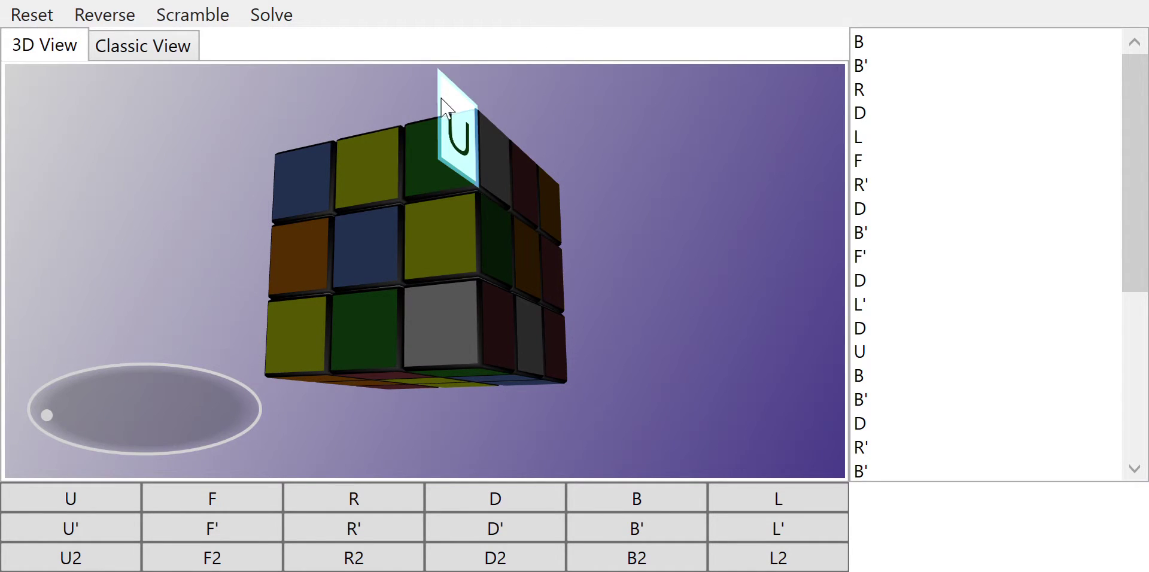
left_click(438, 94)
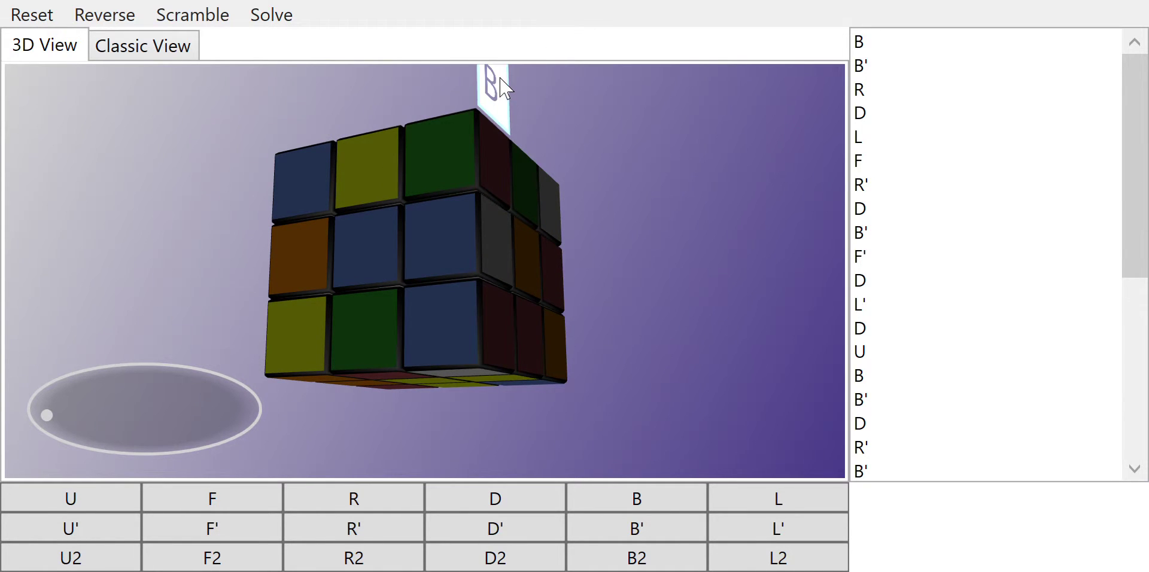
- Continue with R', F, D, B and L turns on the cube
mouse_move(256, 393)
left_mouse_down()
mouse_move(157, 390)
mouse_move(191, 410)
mouse_move(185, 419)
left_mouse_up()
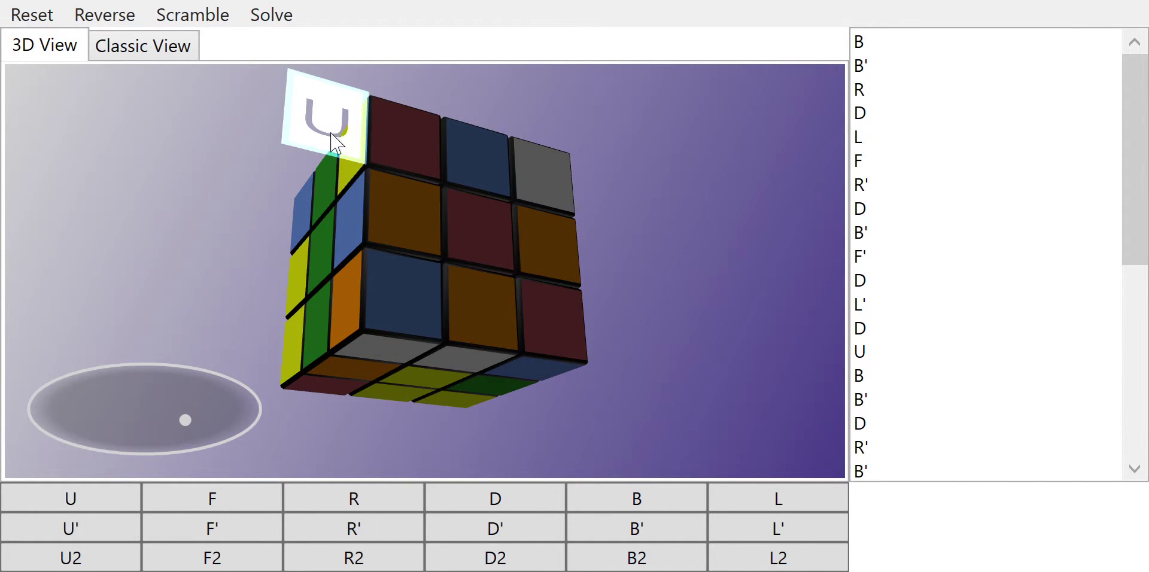
left_click(336, 386)
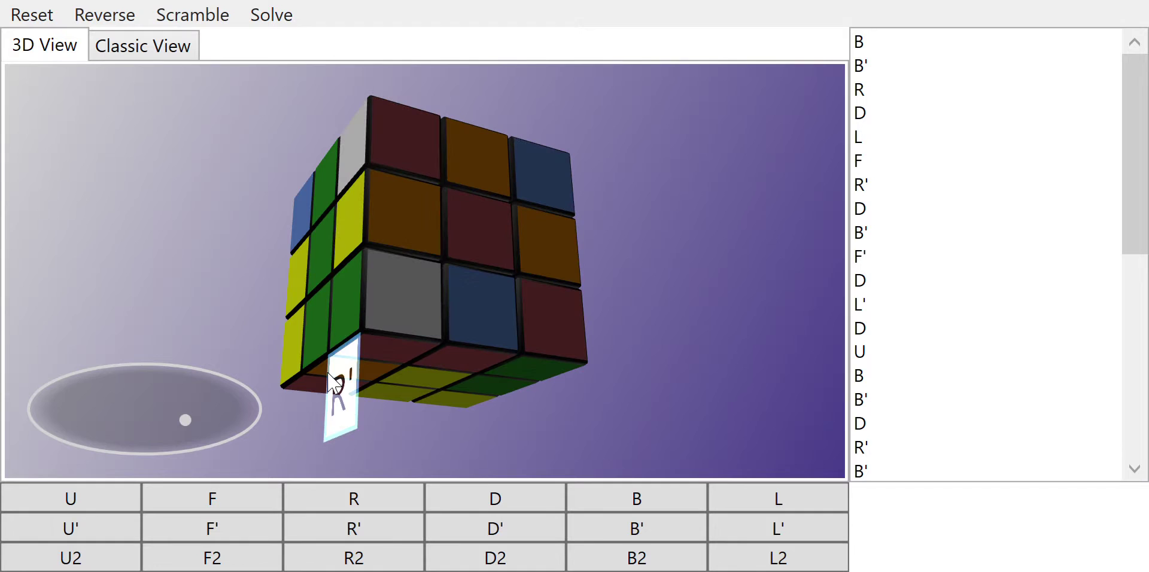
mouse_move(185, 421)
left_mouse_down()
mouse_move(135, 382)
mouse_move(188, 416)
left_mouse_up()
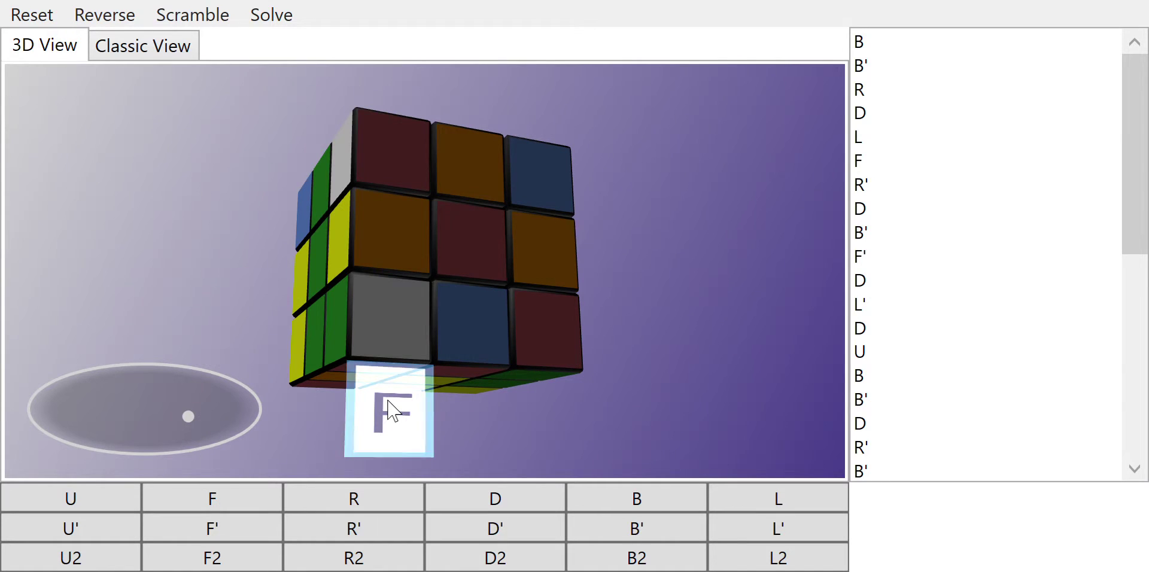
left_click(382, 410)
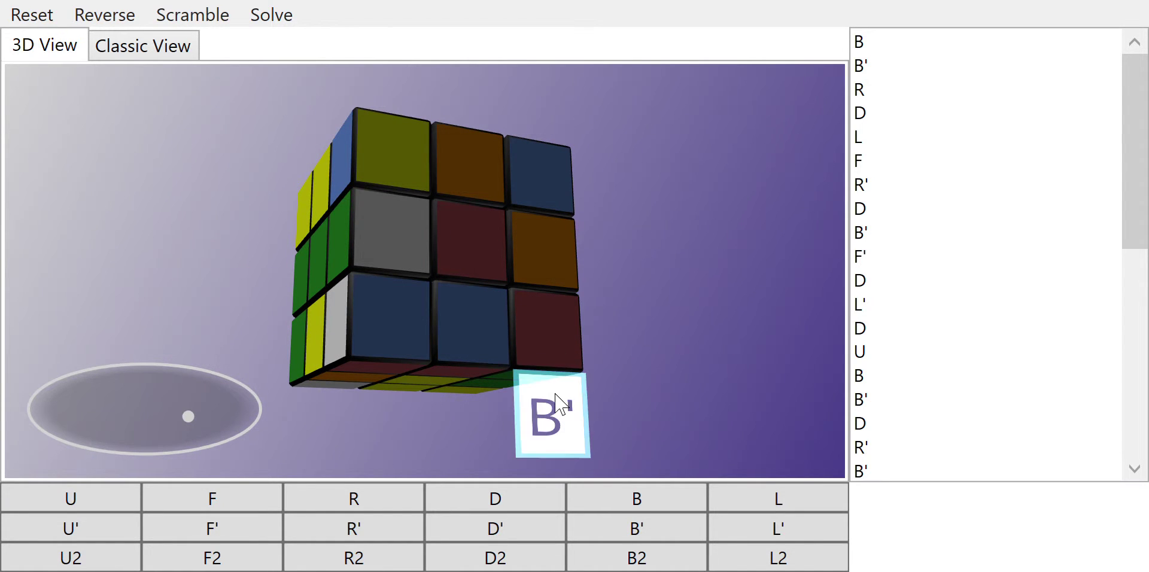
left_click(550, 414)
left_click(618, 353)
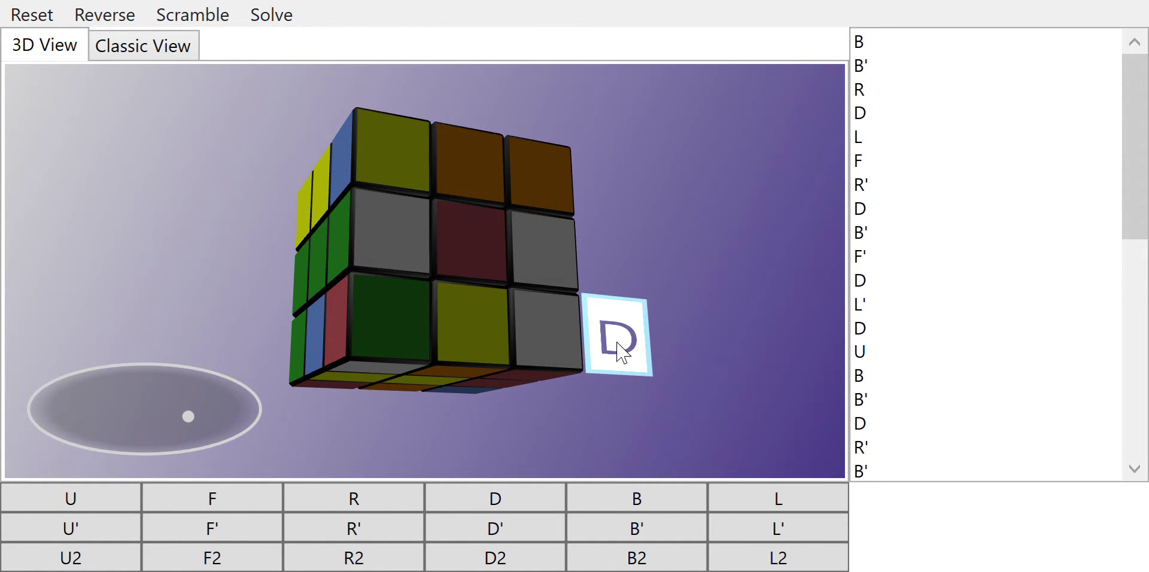
left_click(536, 115)
left_click(415, 93)
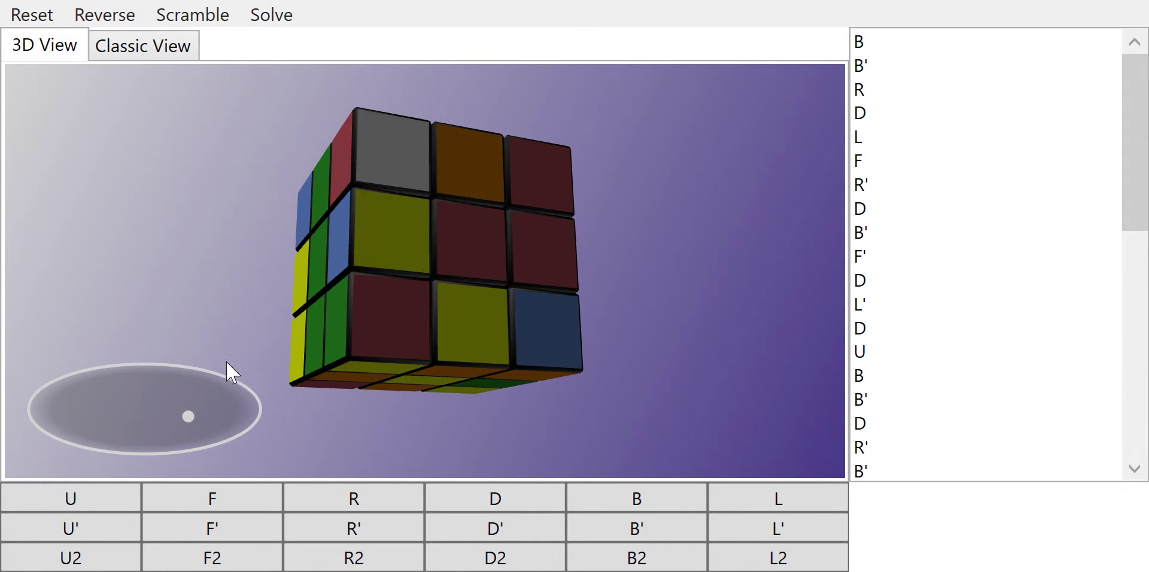
- Apply F', U' and B turns to the front, top and back layers
mouse_move(188, 414)
left_mouse_down()
mouse_move(226, 397)
mouse_move(197, 396)
left_mouse_up()
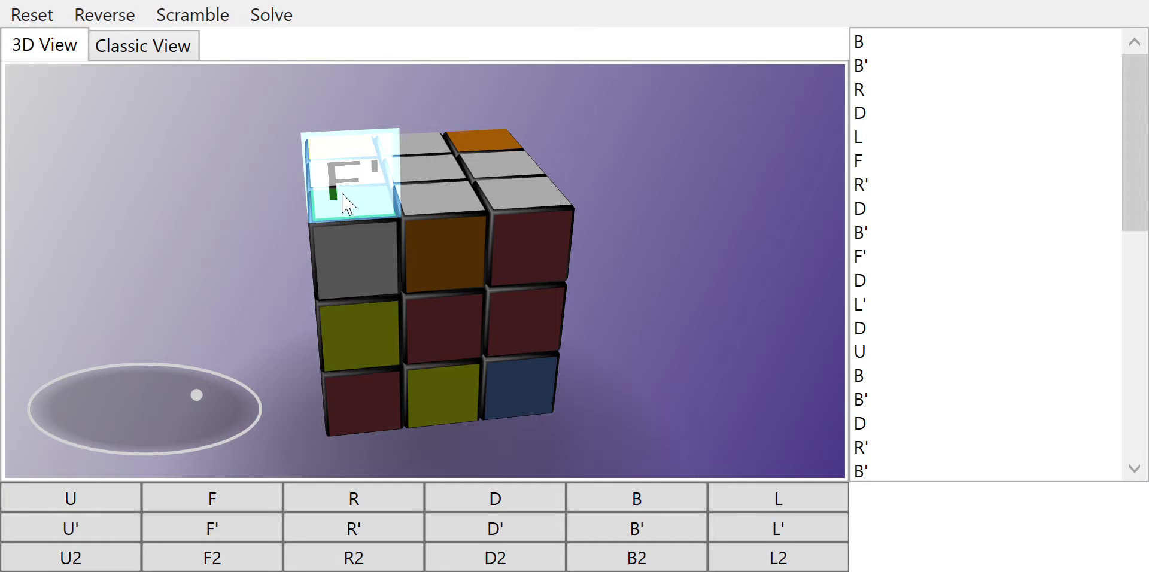
left_click(346, 175)
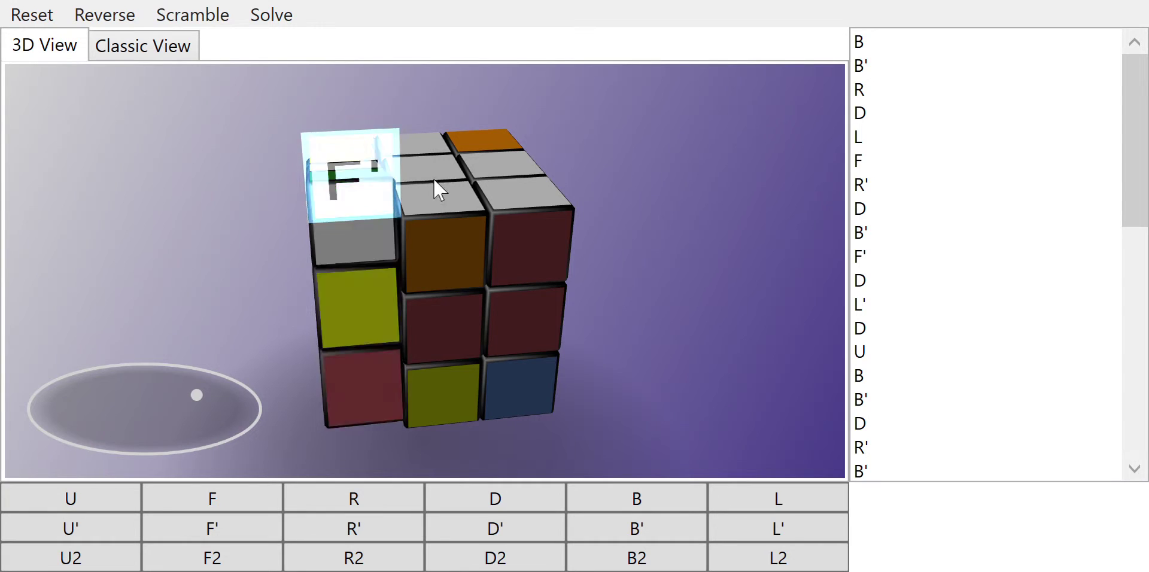
left_click(346, 175)
left_click(537, 173)
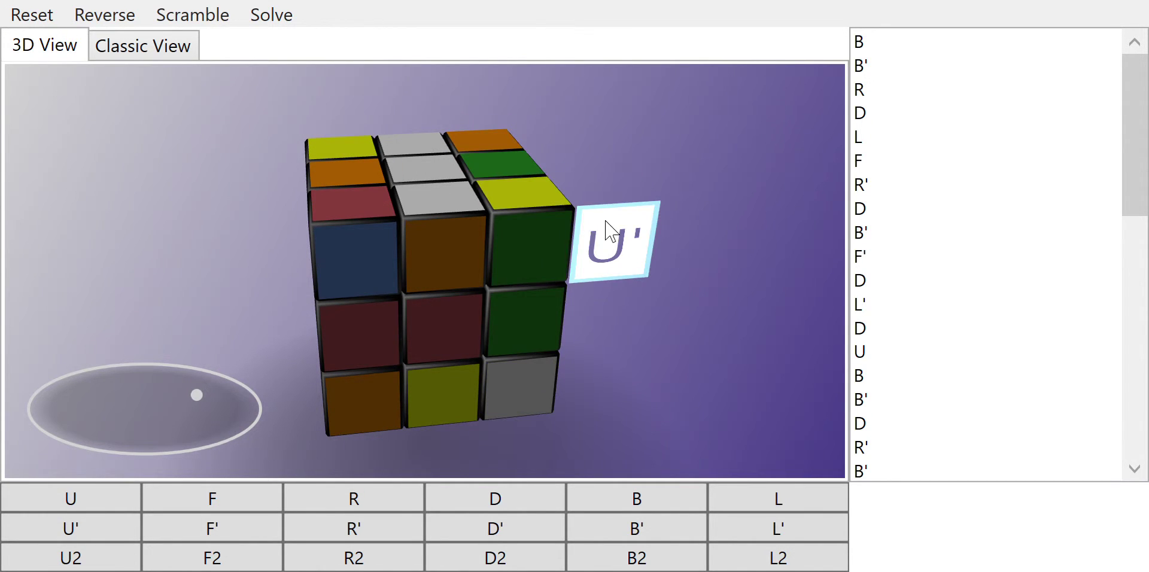
left_click(610, 231)
left_click(537, 165)
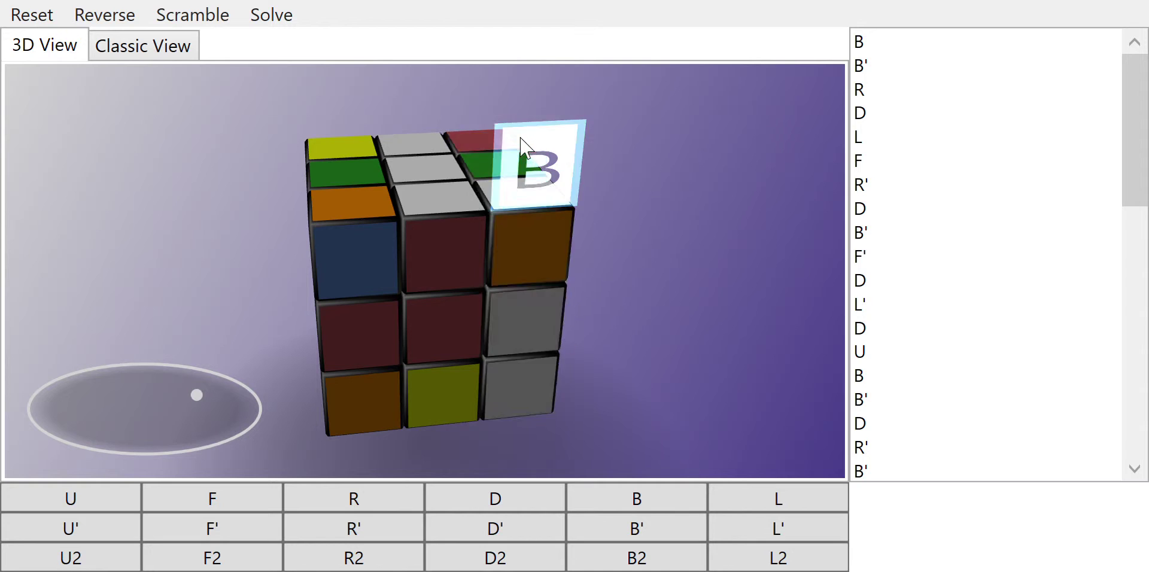
left_click(346, 174)
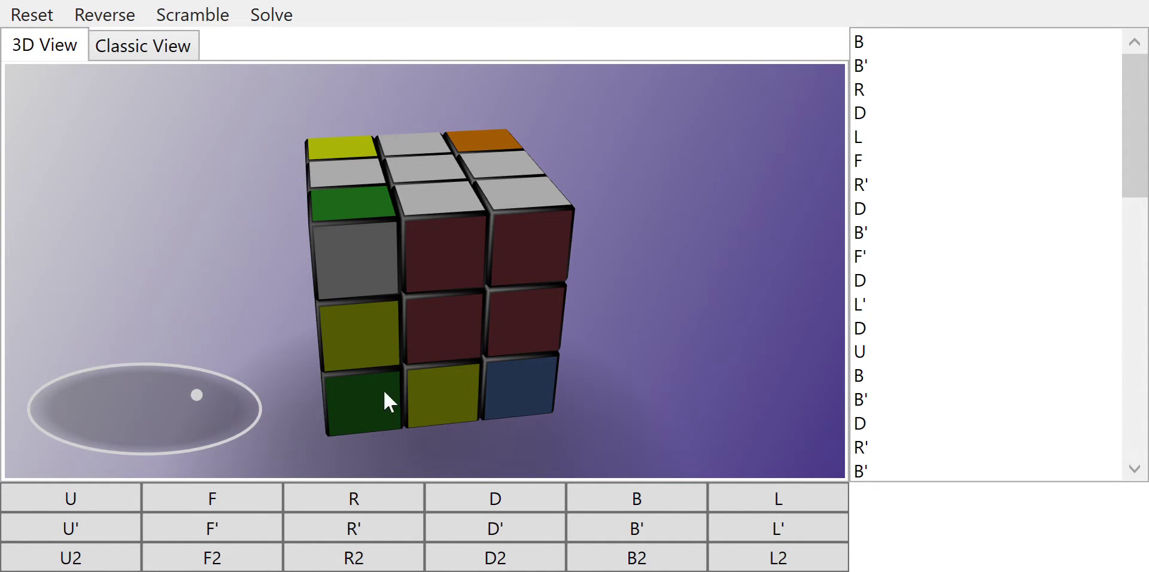
- Orbit to the underside and apply D, R and B' turns
mouse_move(196, 396)
left_mouse_down()
mouse_move(158, 403)
mouse_move(173, 388)
mouse_move(151, 417)
mouse_move(160, 425)
left_mouse_up()
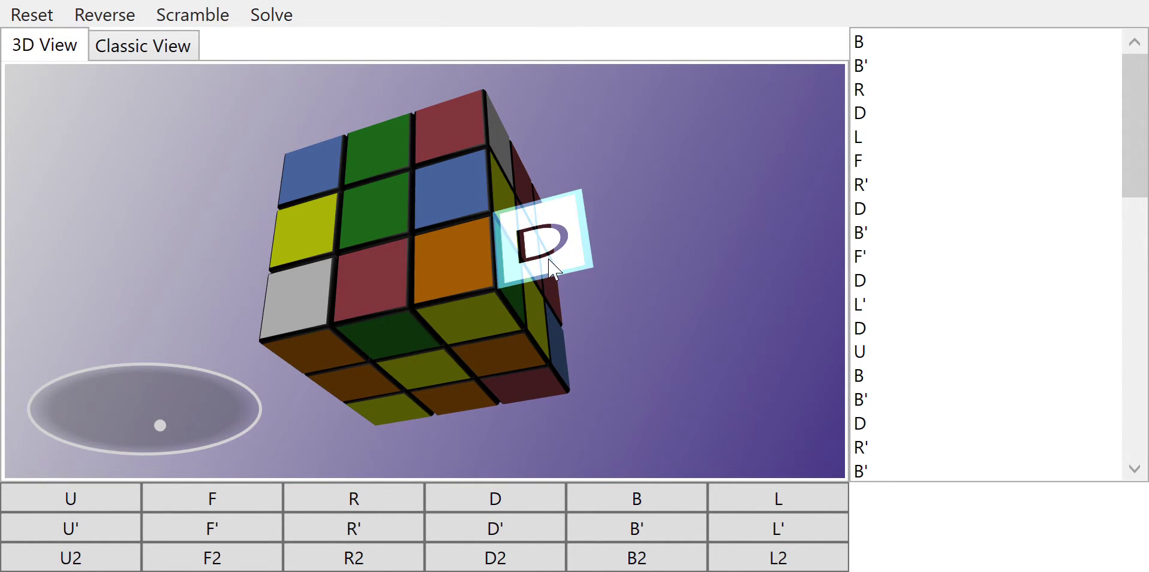
left_click(552, 264)
left_click(462, 330)
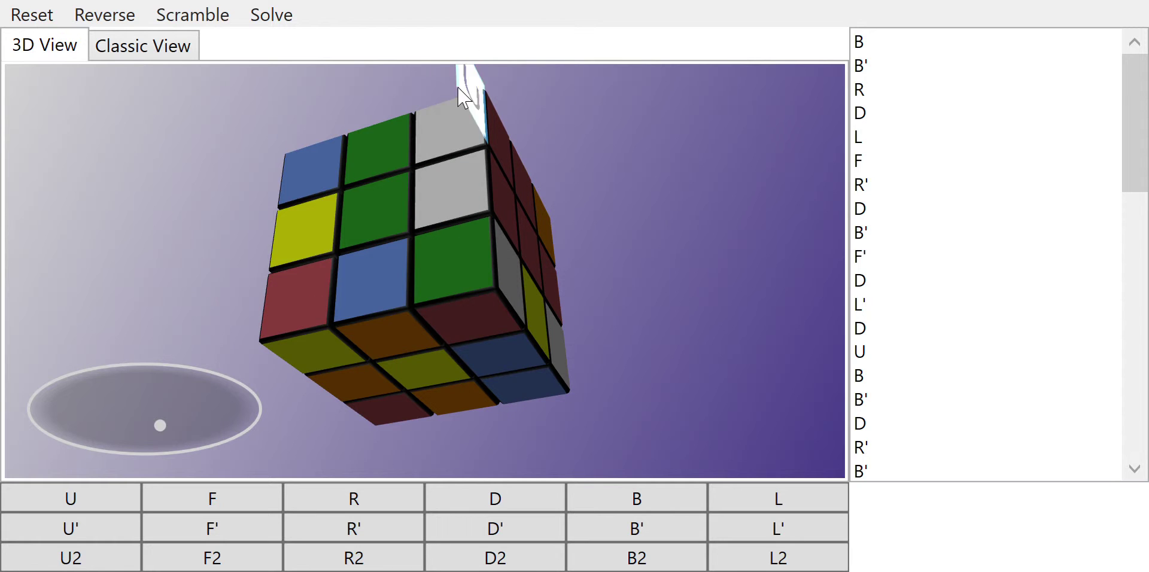
left_click(454, 85)
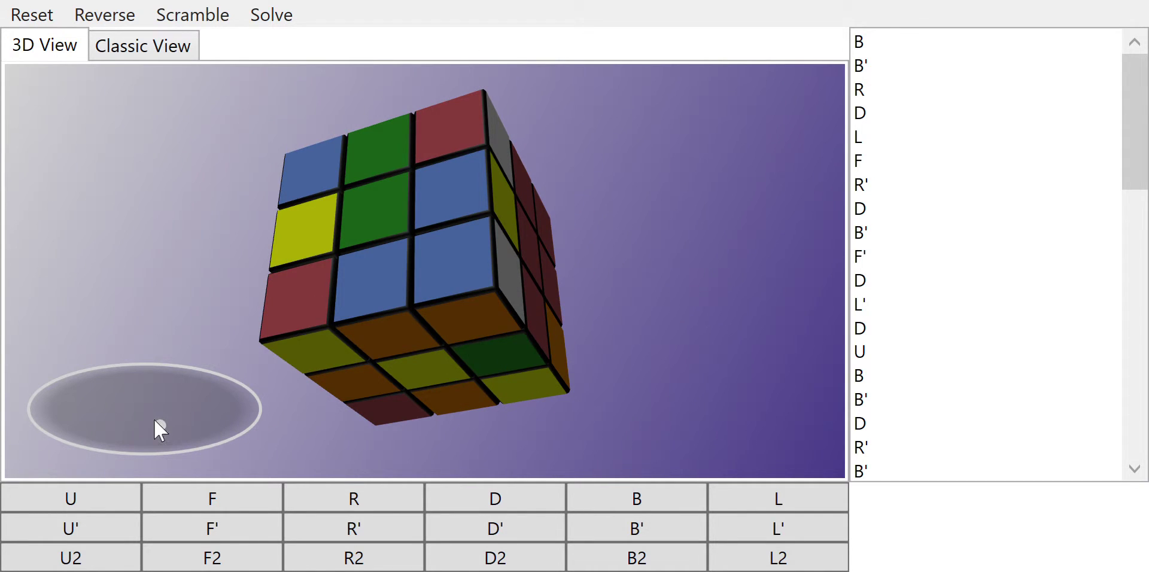
left_click_drag(157, 426, 105, 415)
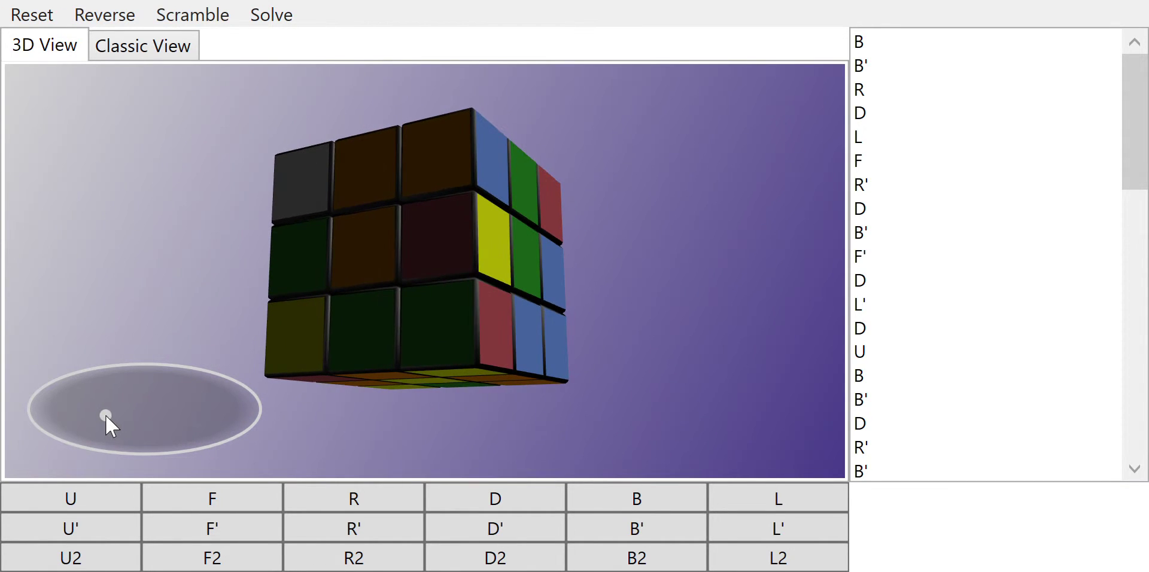
left_click(303, 112)
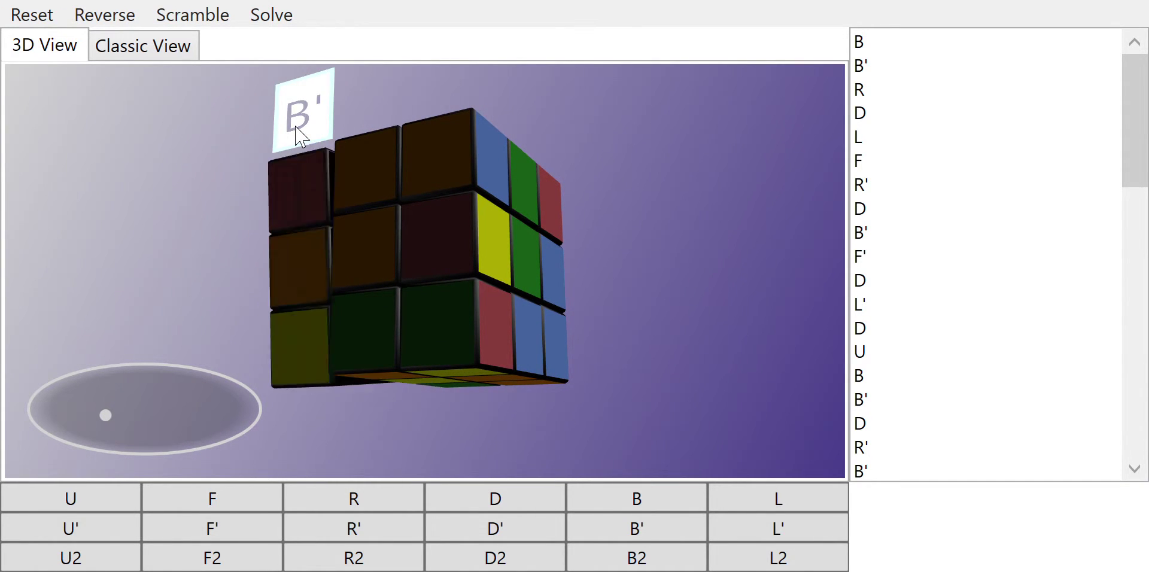
left_click_drag(154, 397, 106, 423)
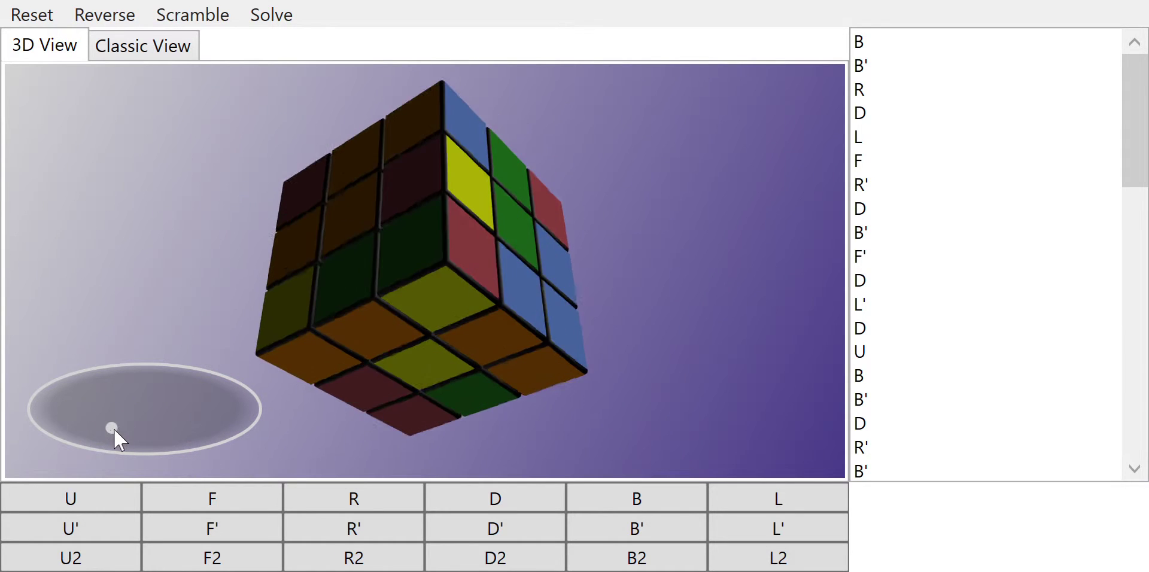
left_click(545, 285)
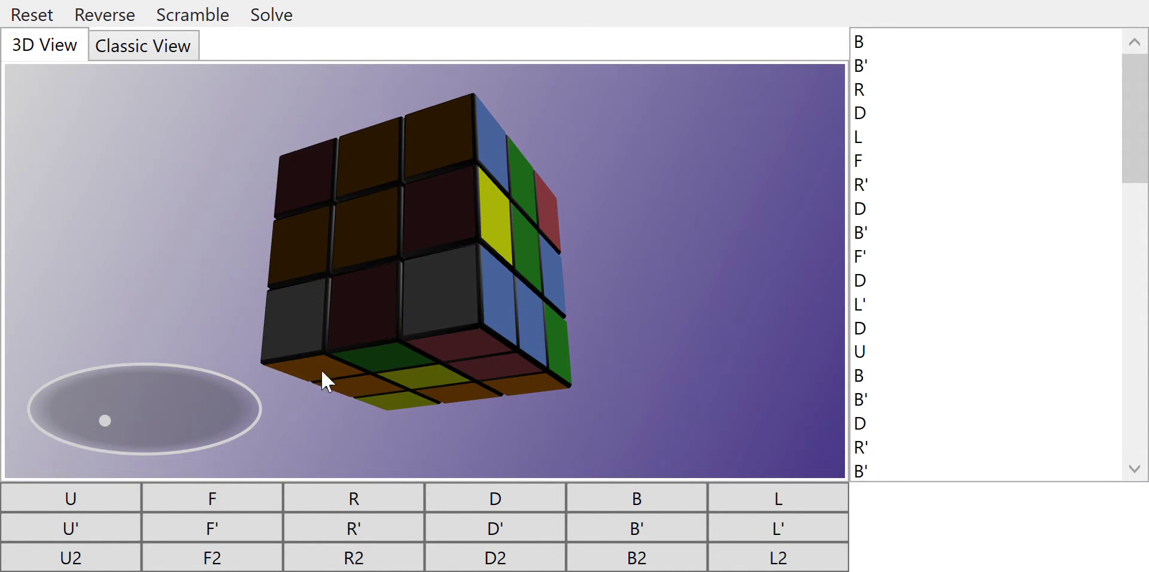
- Apply D, U, D', B and further bottom and back turns toward the white face
left_click_drag(156, 401, 22, 414)
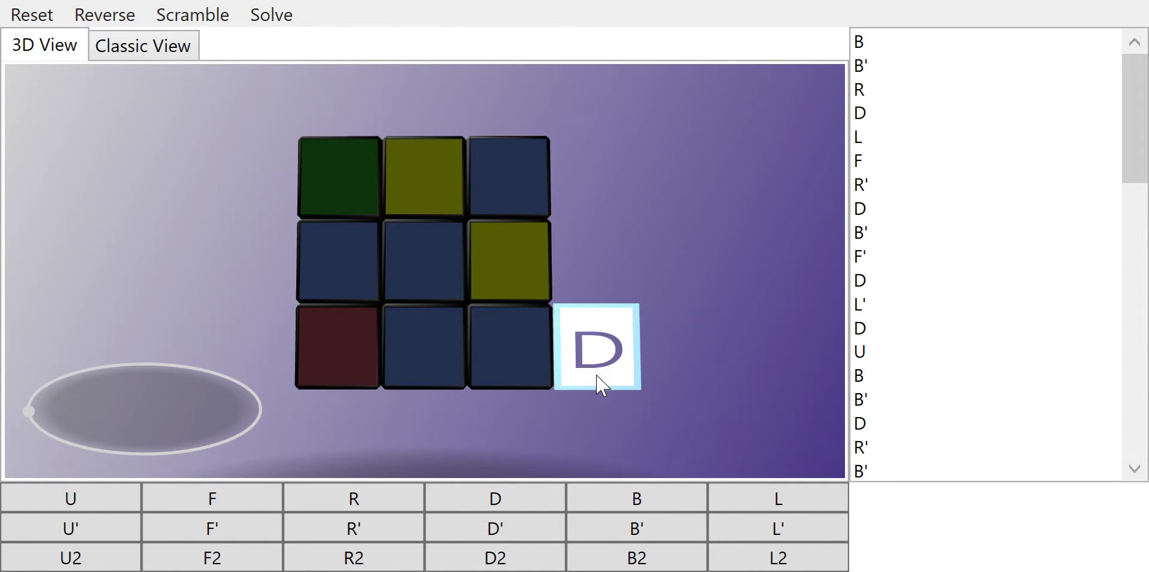
left_click(597, 350)
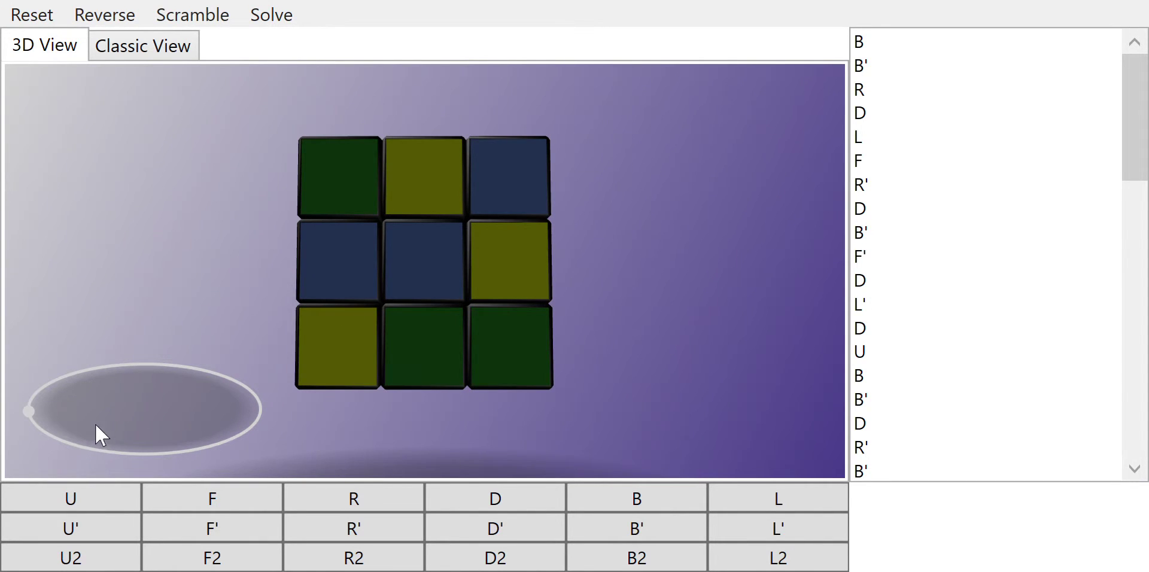
left_click_drag(27, 413, 50, 421)
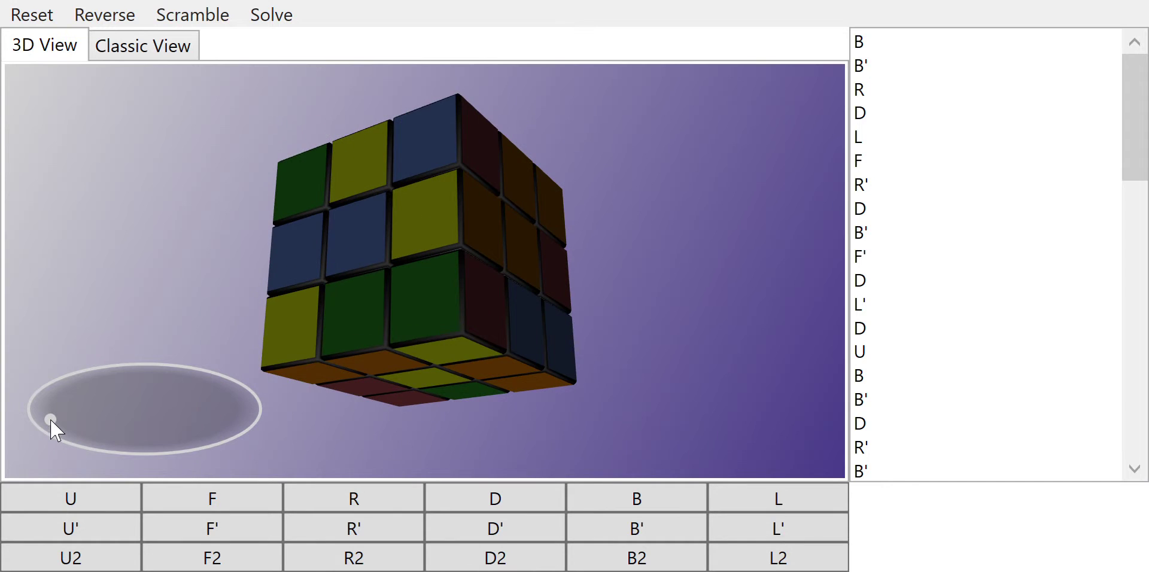
left_click(476, 80)
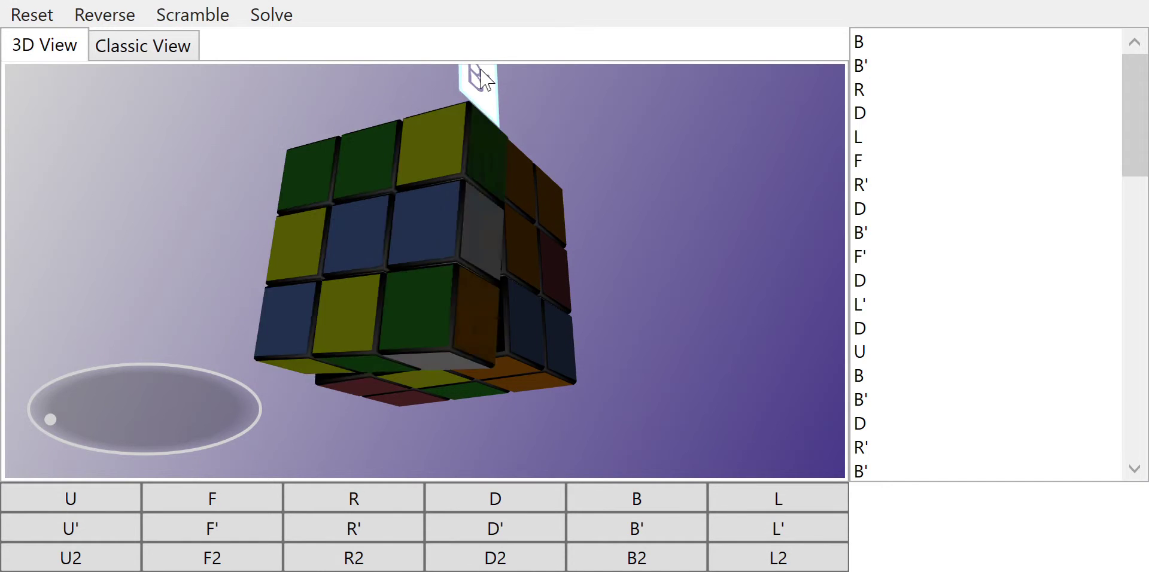
left_click(241, 344)
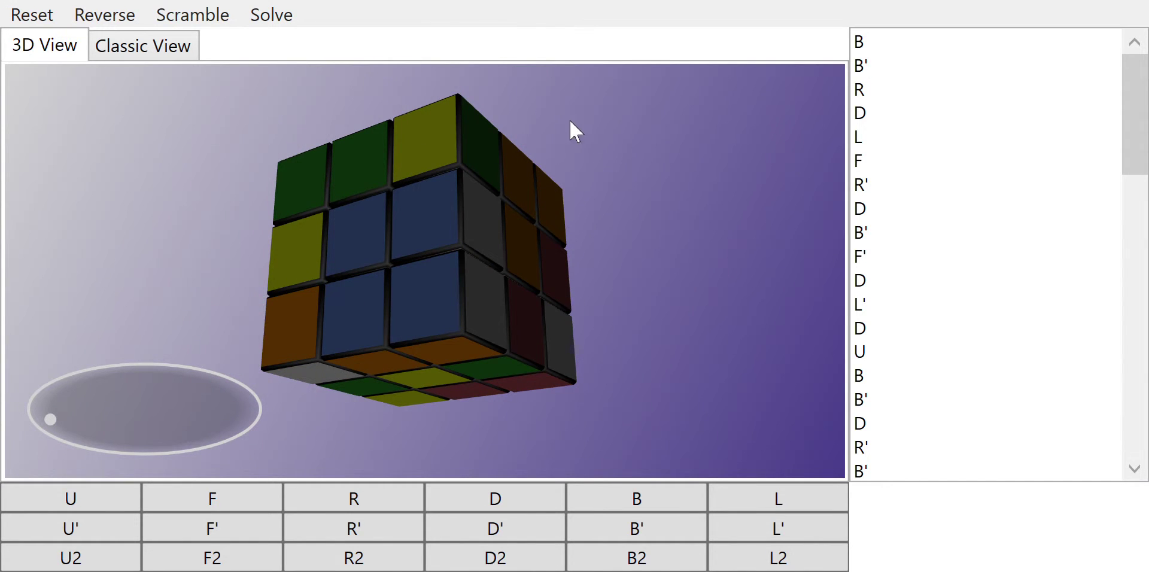
left_click(476, 85)
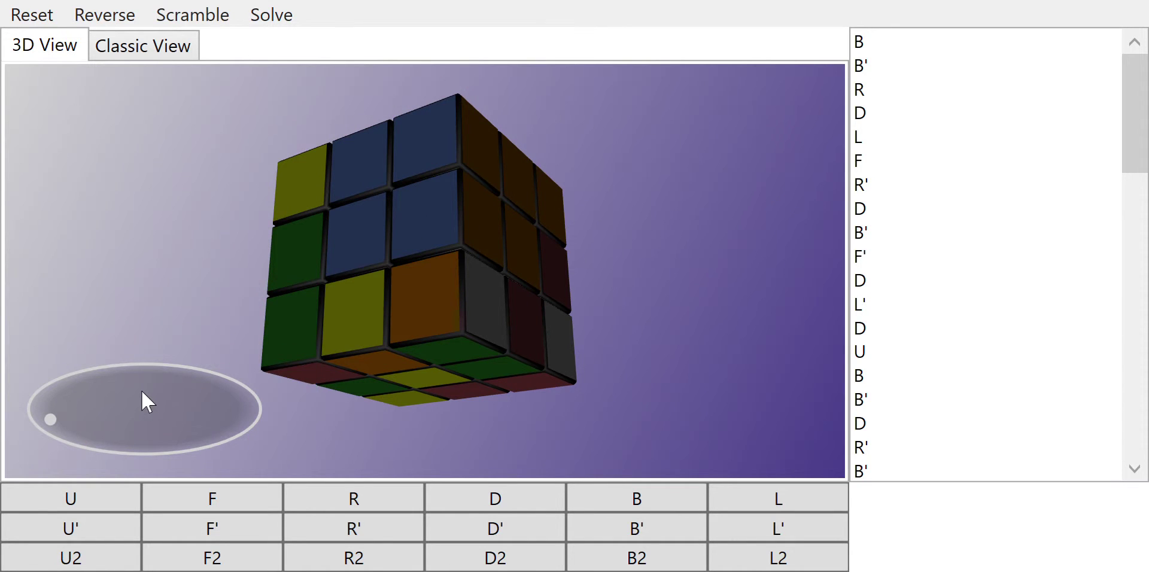
left_click_drag(70, 433, 228, 416)
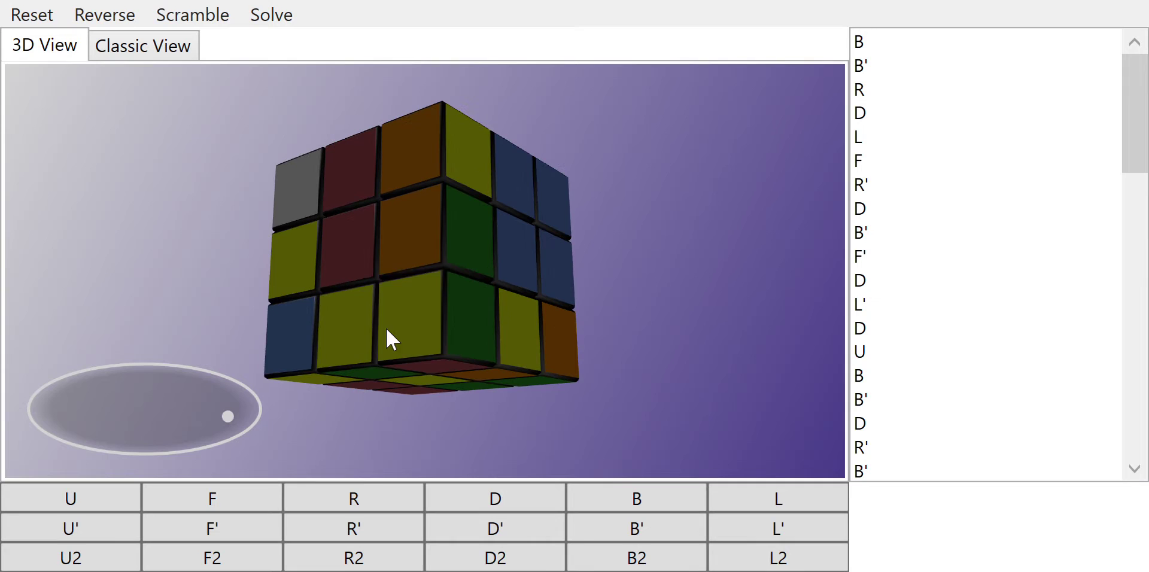
left_click(425, 394)
left_click(598, 349)
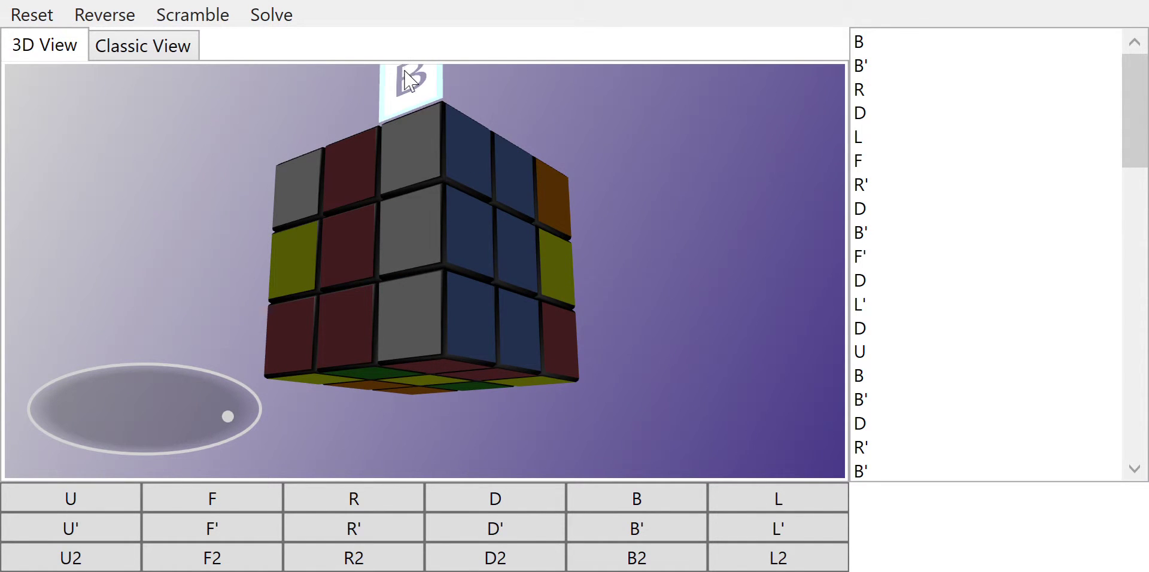
left_click(411, 79)
- Apply R, U and U' turns toward the second layer
mouse_move(229, 417)
left_mouse_down()
mouse_move(141, 415)
mouse_move(178, 419)
mouse_move(163, 423)
left_mouse_up()
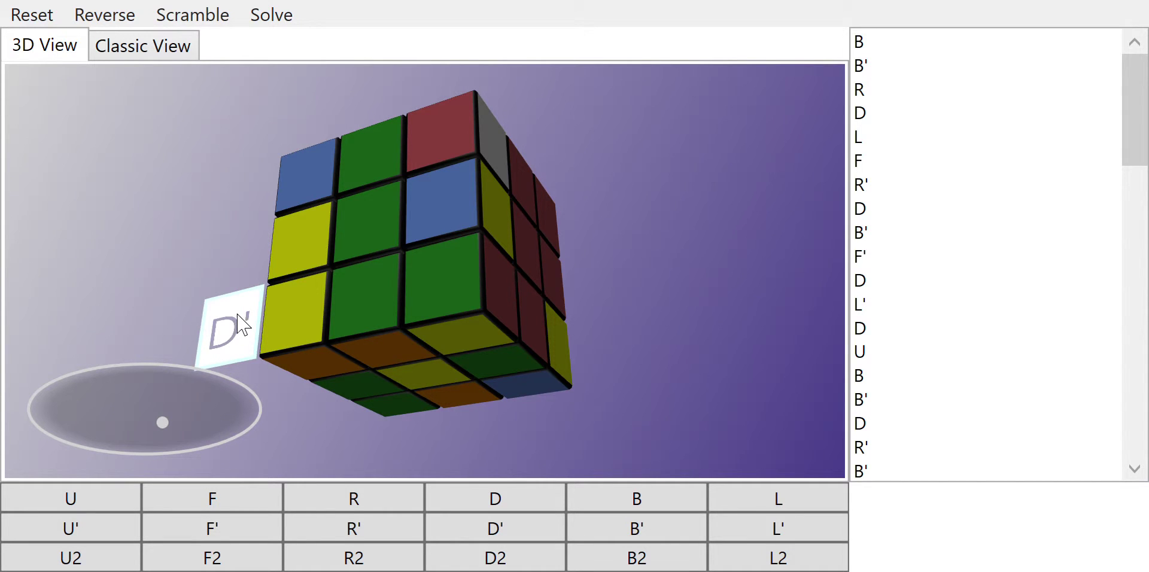
left_click(449, 373)
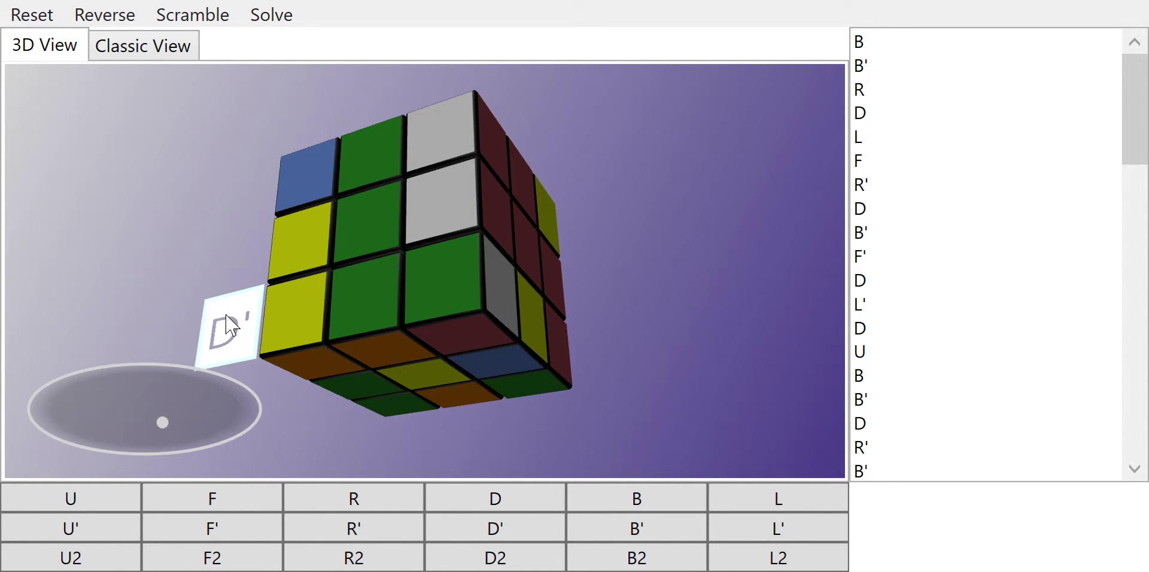
left_click(458, 85)
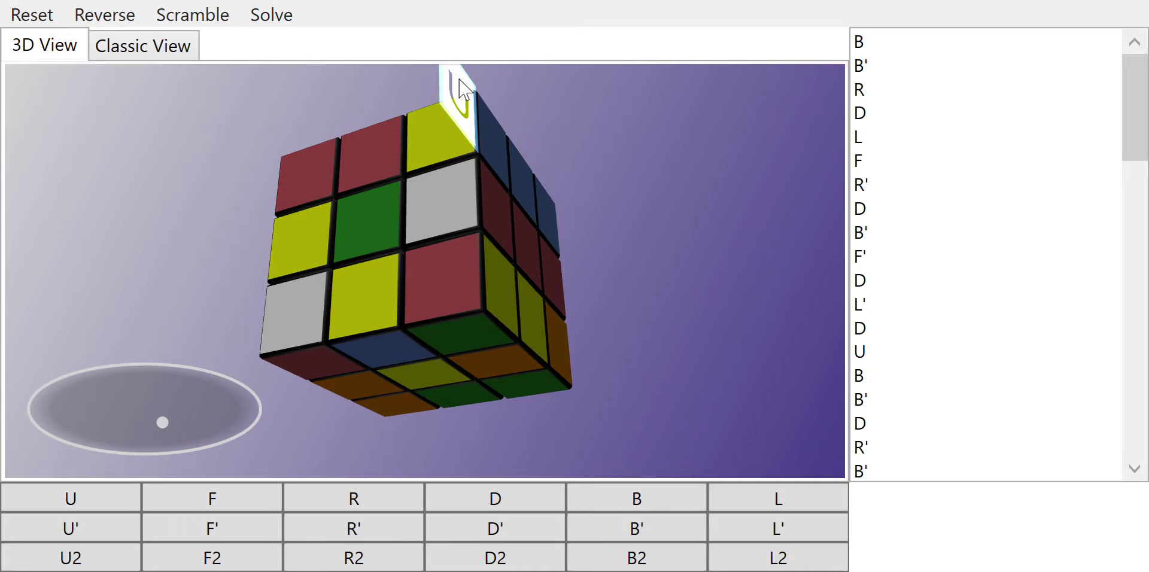
left_click(496, 112)
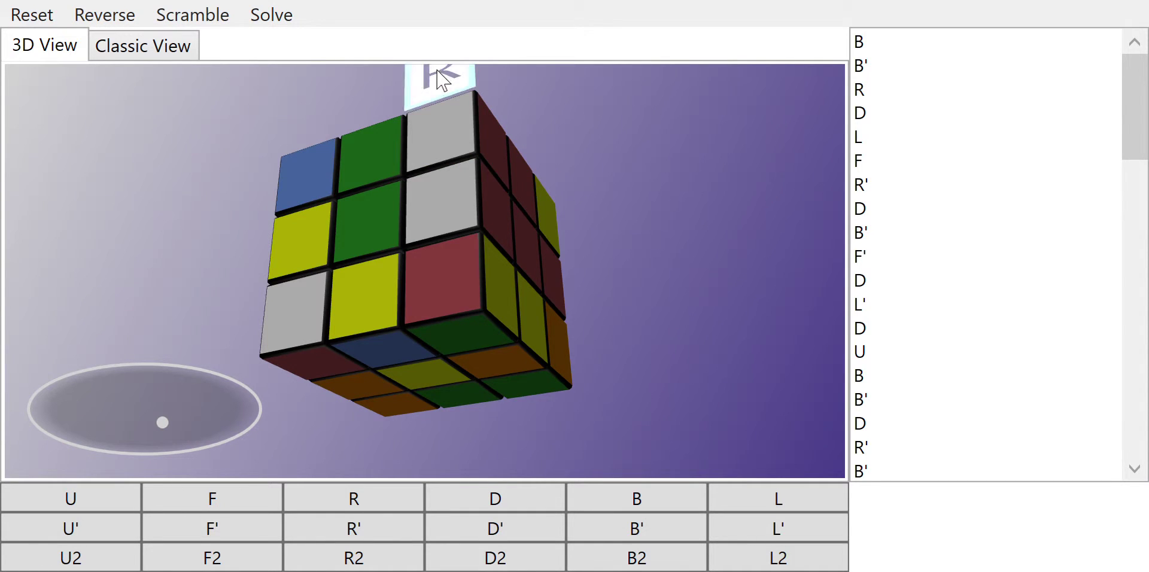
left_click(440, 79)
left_click(523, 289)
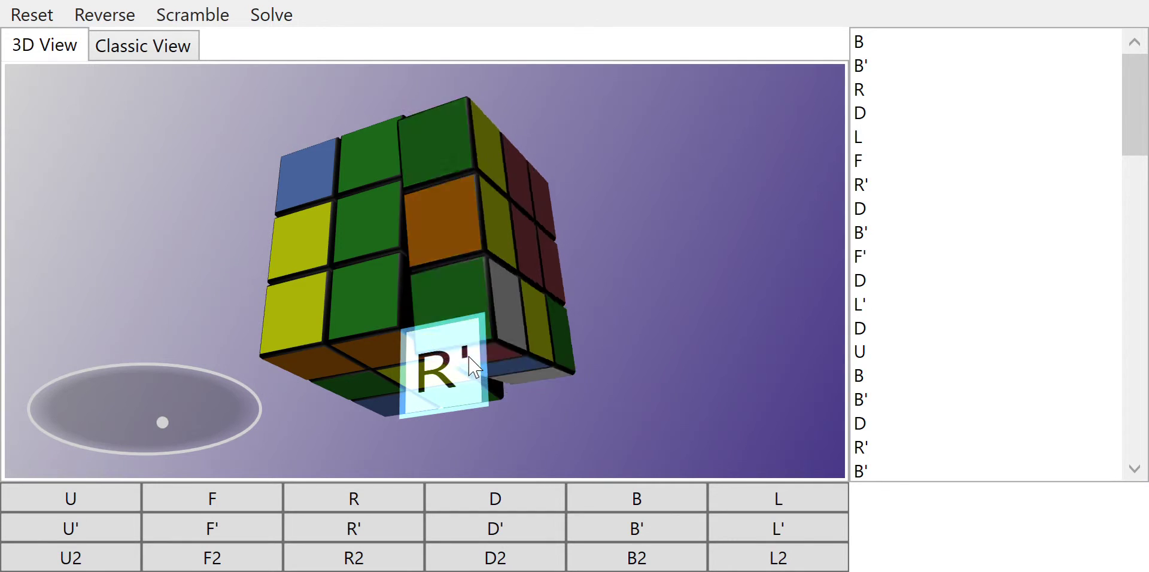
left_click(473, 368)
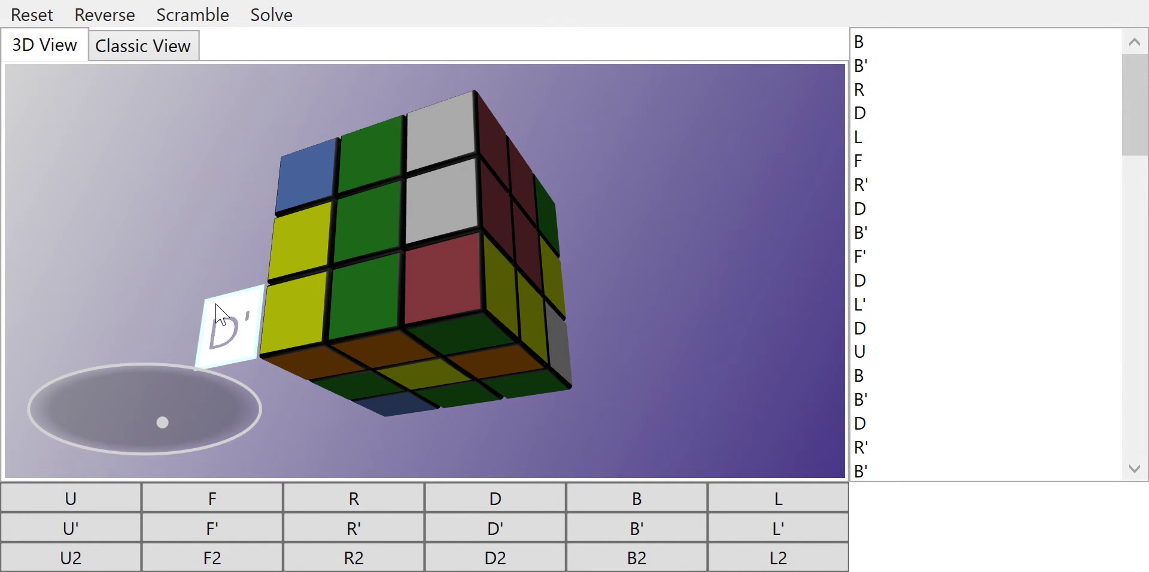
left_click(217, 314)
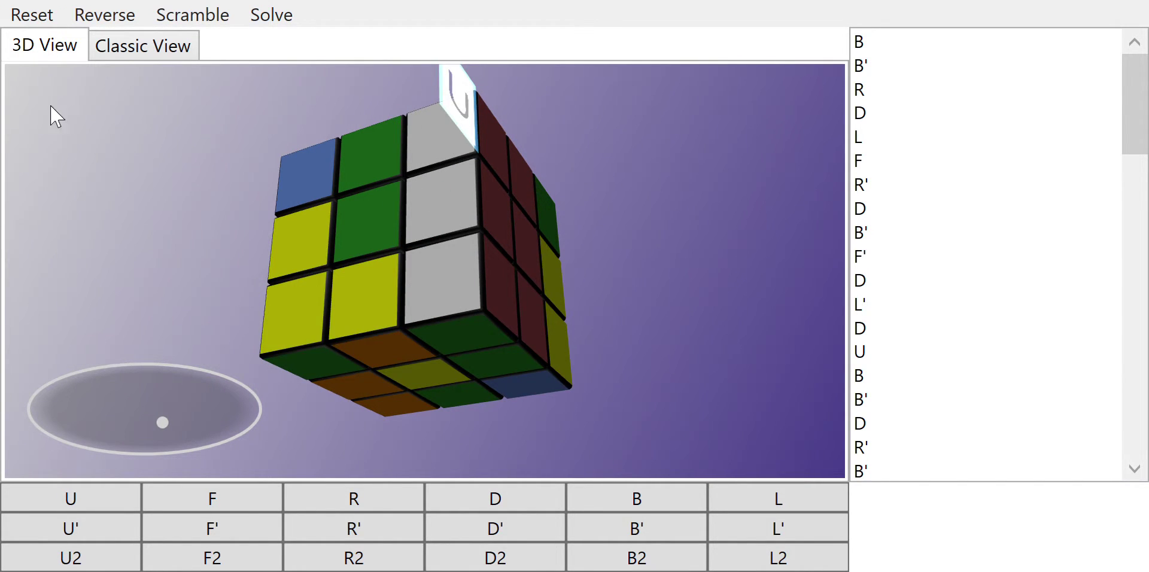
left_click(420, 83)
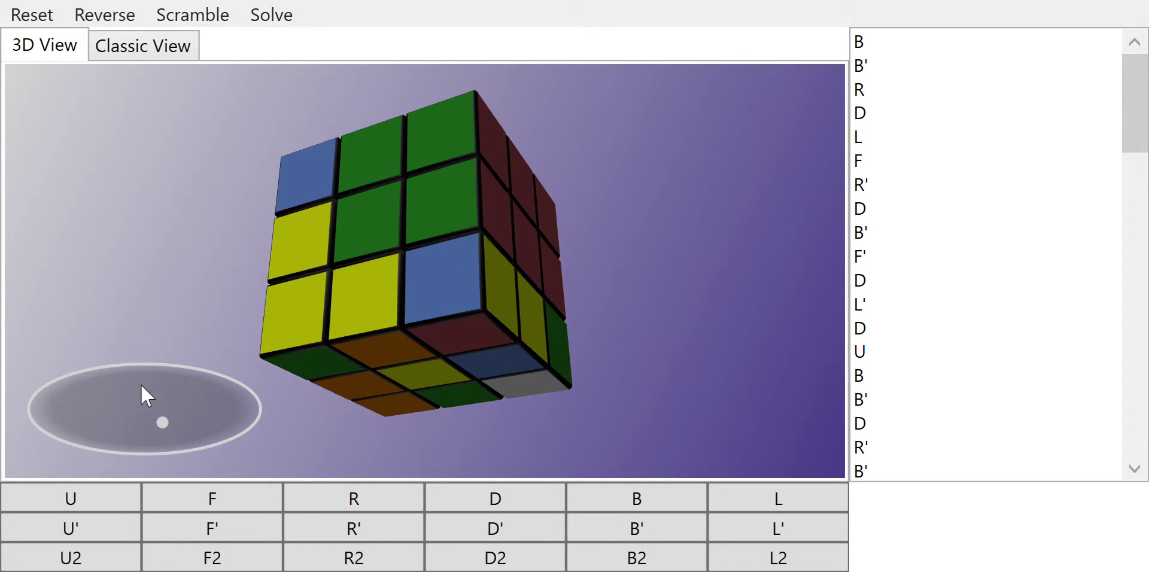
- Apply D, F', U and U' turns for the second layer
mouse_move(162, 423)
left_mouse_down()
mouse_move(100, 424)
mouse_move(56, 473)
mouse_move(213, 423)
mouse_move(221, 484)
mouse_move(105, 435)
mouse_move(109, 418)
left_mouse_up()
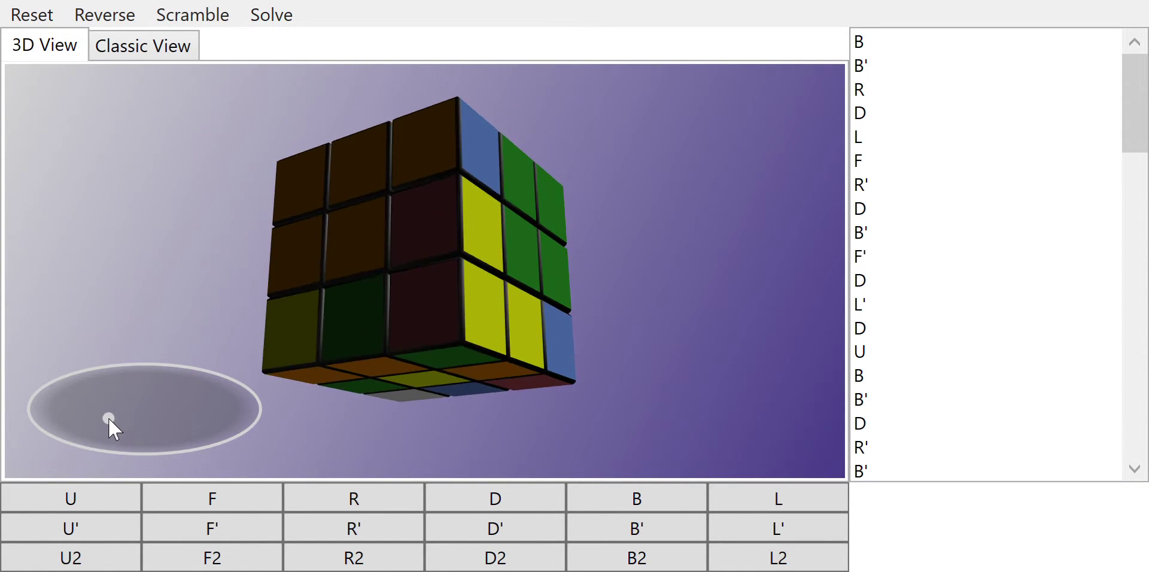
left_click(544, 318)
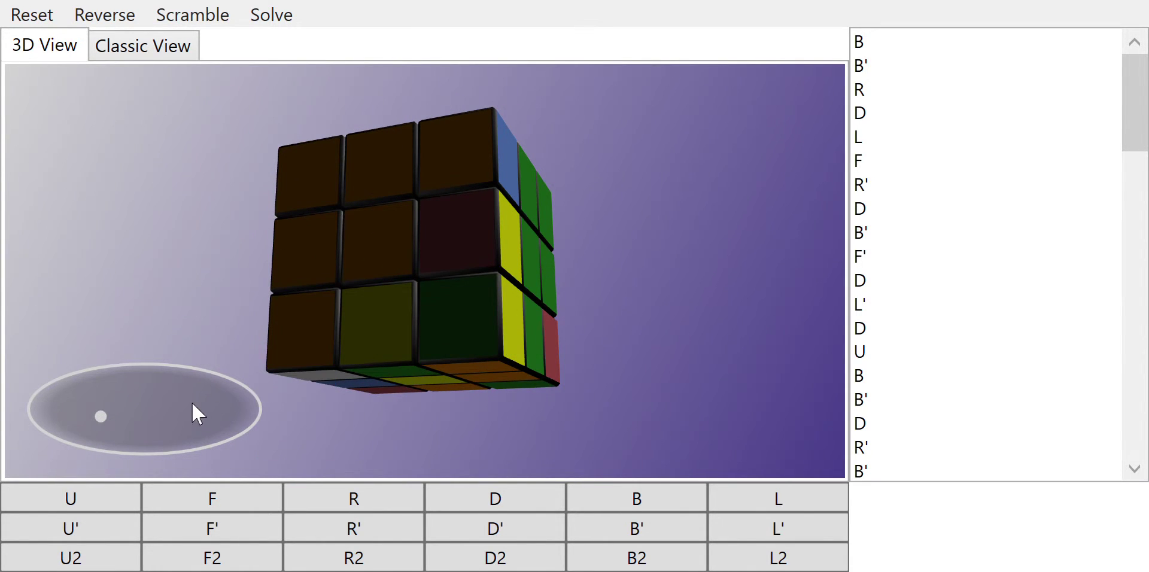
mouse_move(128, 413)
left_mouse_down()
mouse_move(141, 421)
mouse_move(148, 394)
left_mouse_up()
left_click(395, 400)
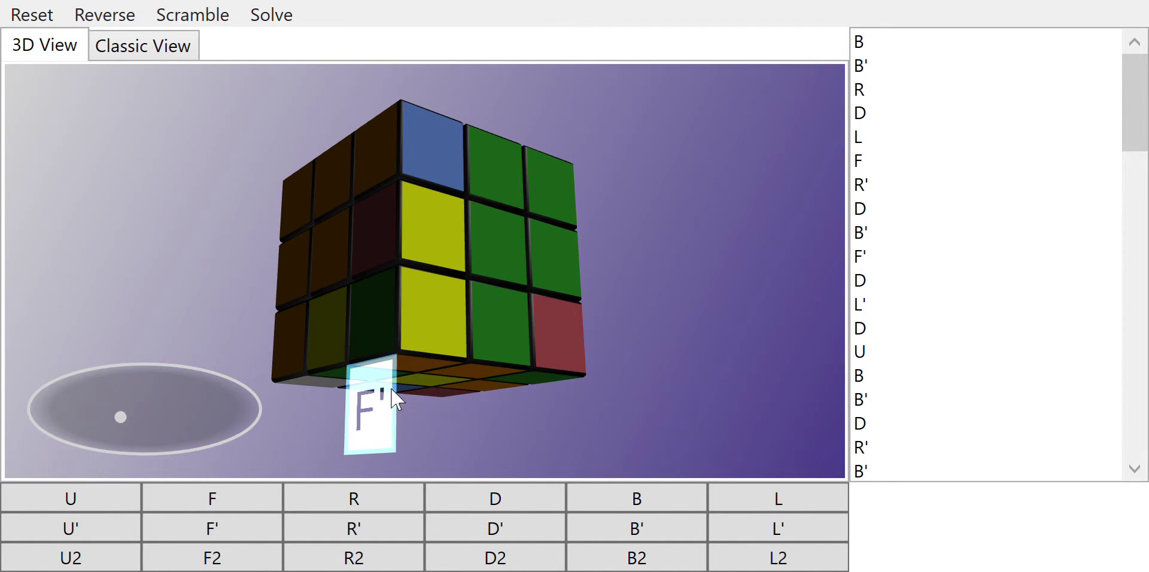
left_click(375, 333)
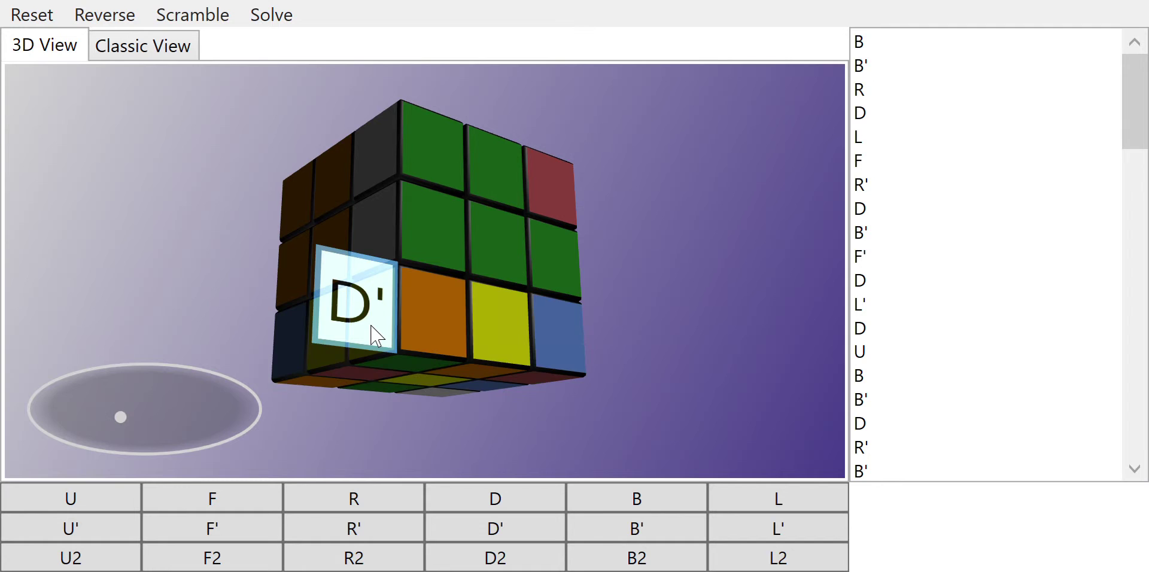
left_click(359, 99)
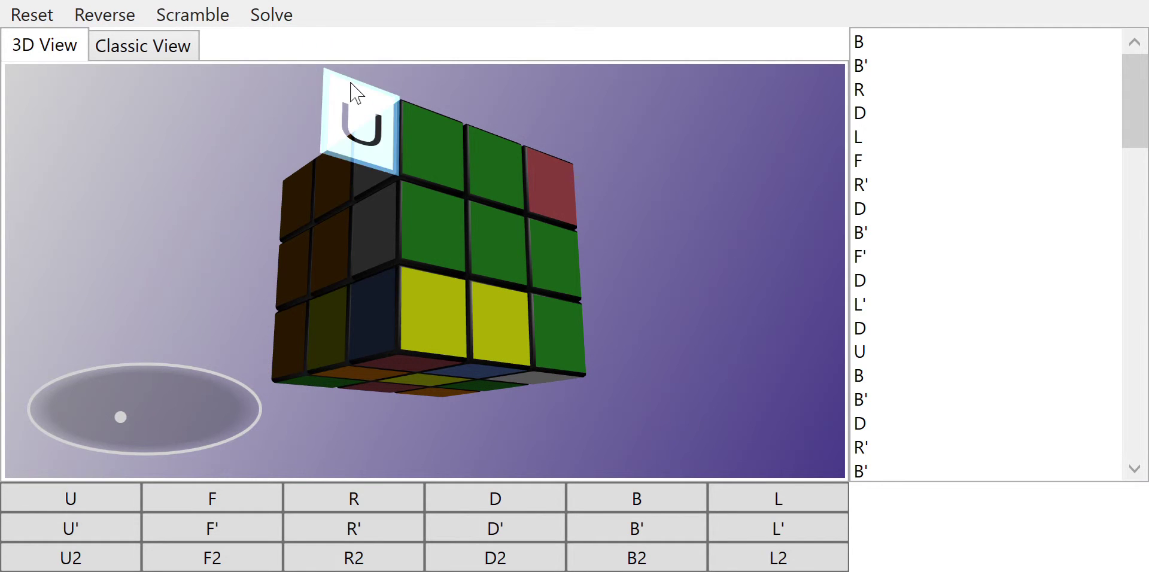
left_click(449, 107)
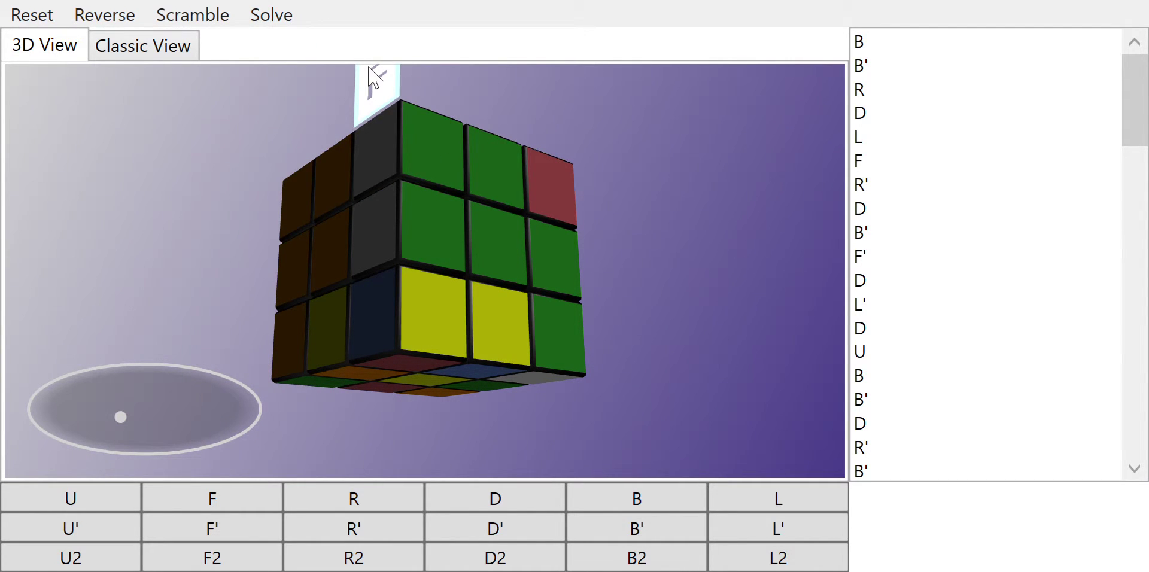
left_click(377, 79)
left_click(349, 323)
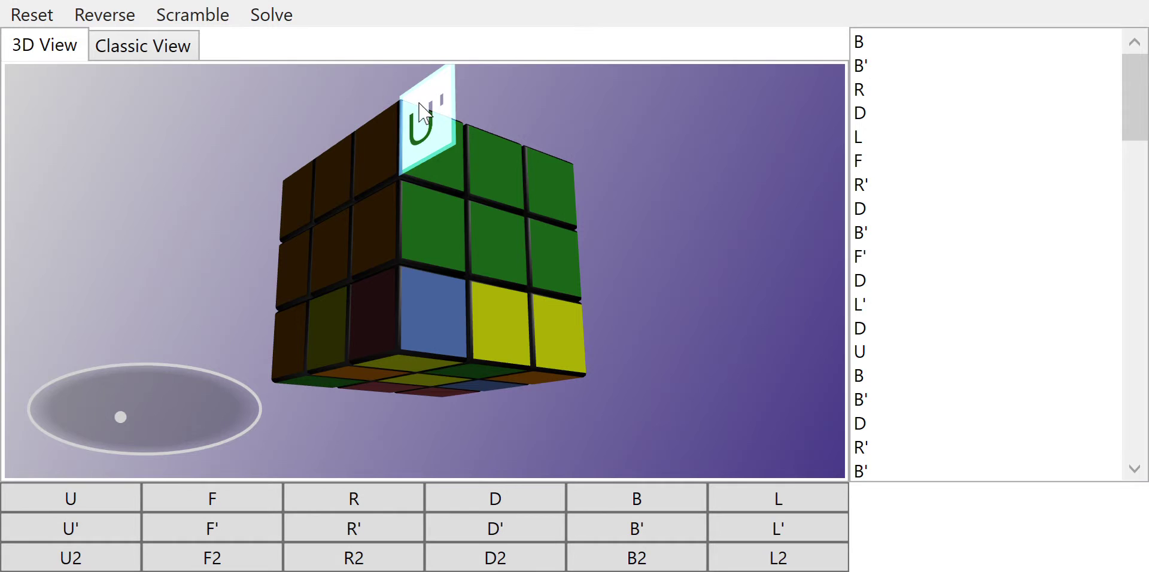
- Apply F, D' and D turns to finish this round of second-layer moves
mouse_move(119, 416)
left_mouse_down()
mouse_move(134, 391)
mouse_move(172, 443)
mouse_move(181, 423)
mouse_move(165, 425)
left_mouse_up()
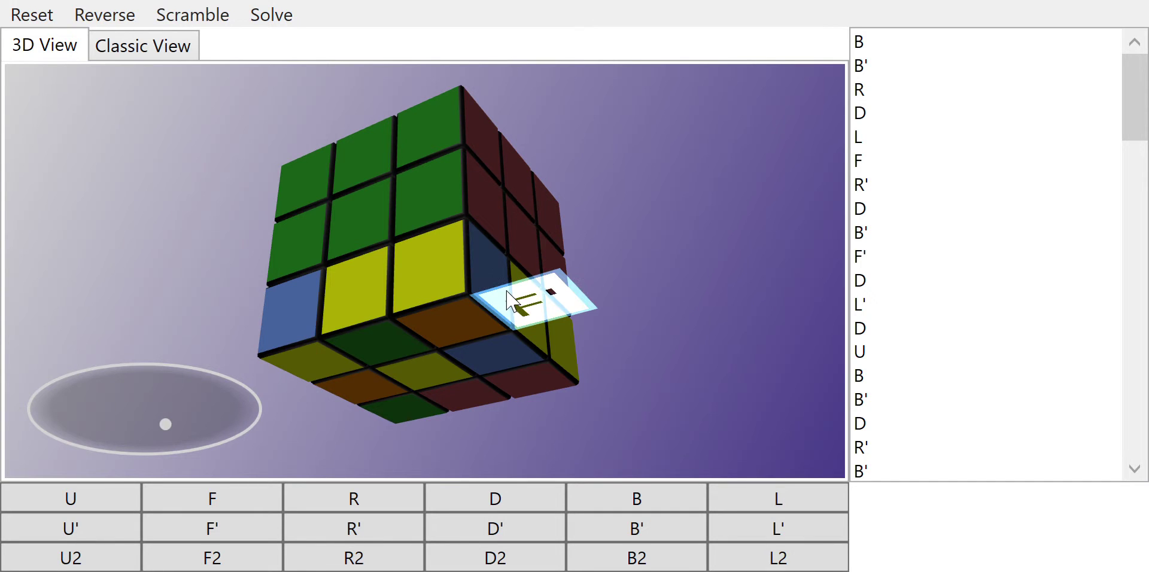
left_click(515, 299)
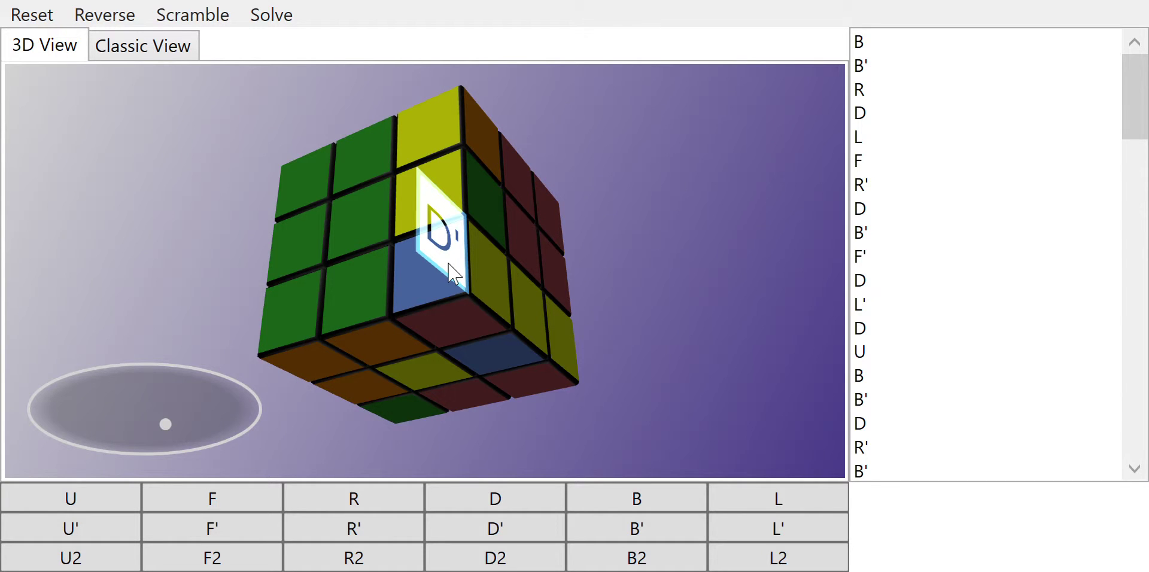
left_click(452, 273)
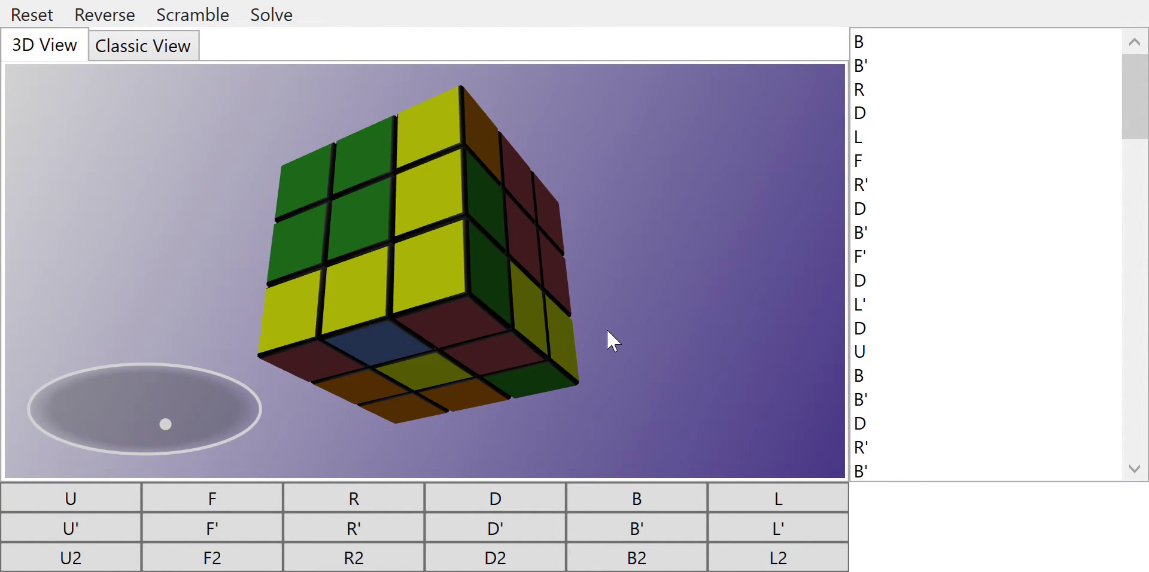
left_click(590, 367)
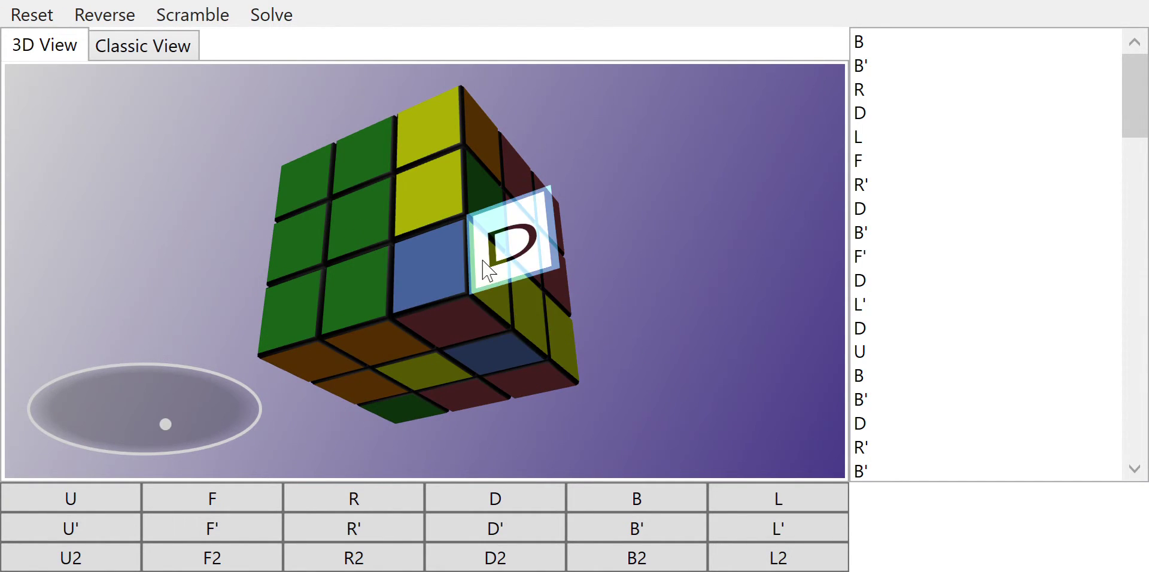
left_click(479, 331)
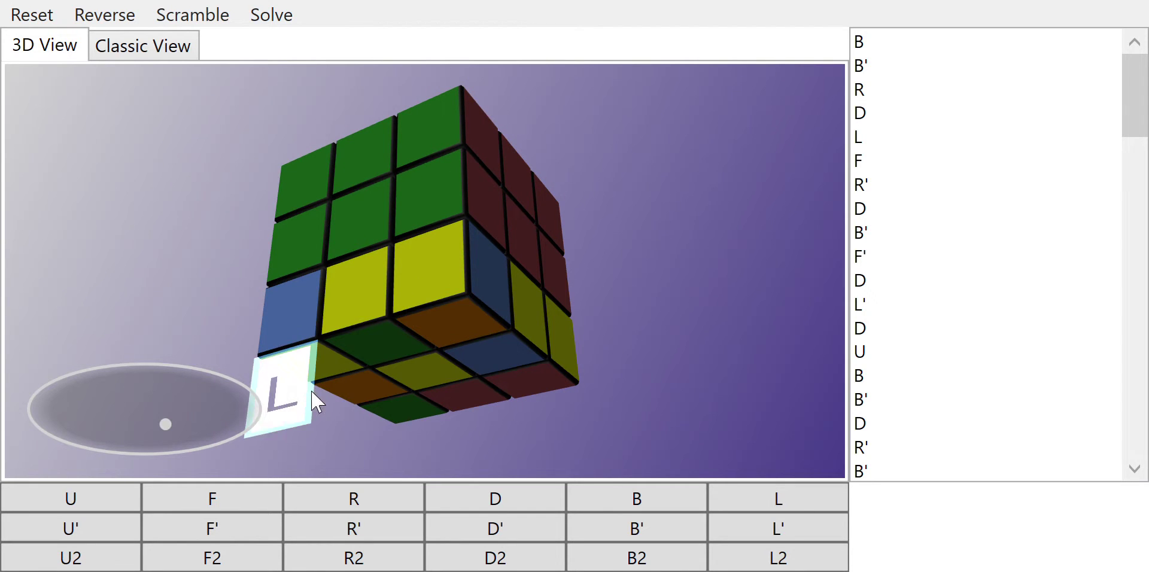
- Apply an R turn and one more layer turn, tilting to a new side between
mouse_move(162, 425)
left_mouse_down()
mouse_move(185, 437)
mouse_move(146, 432)
mouse_move(189, 447)
left_mouse_up()
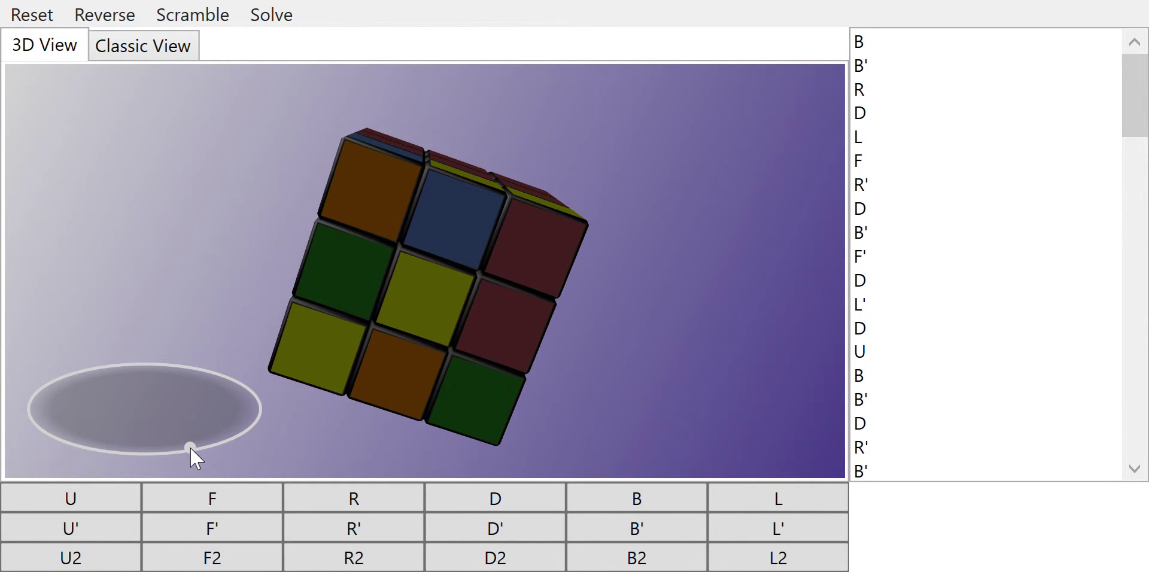
left_click(567, 441)
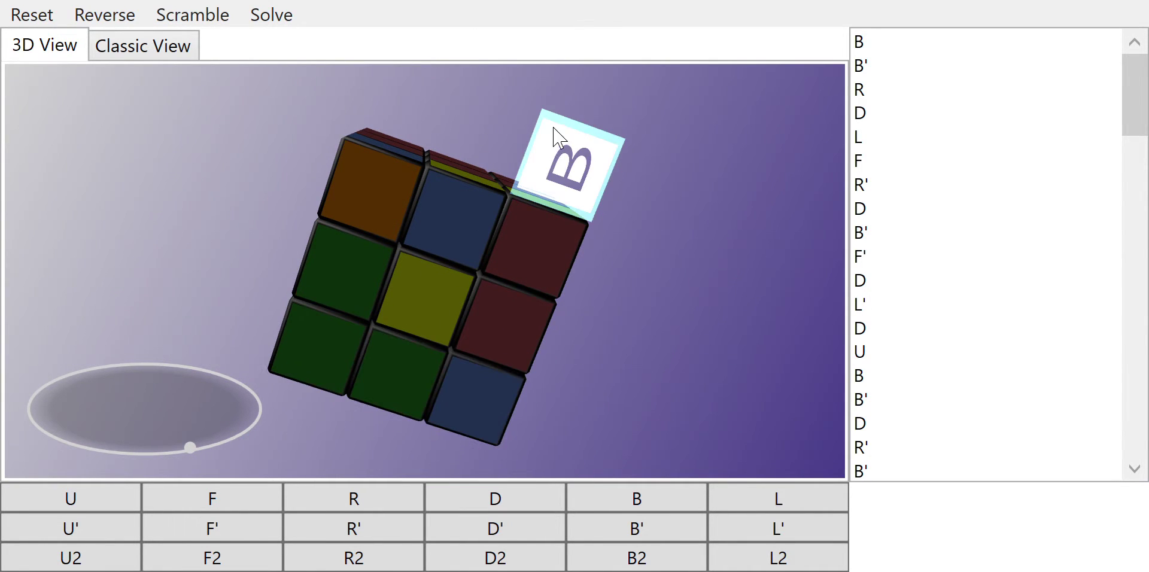
left_click(564, 164)
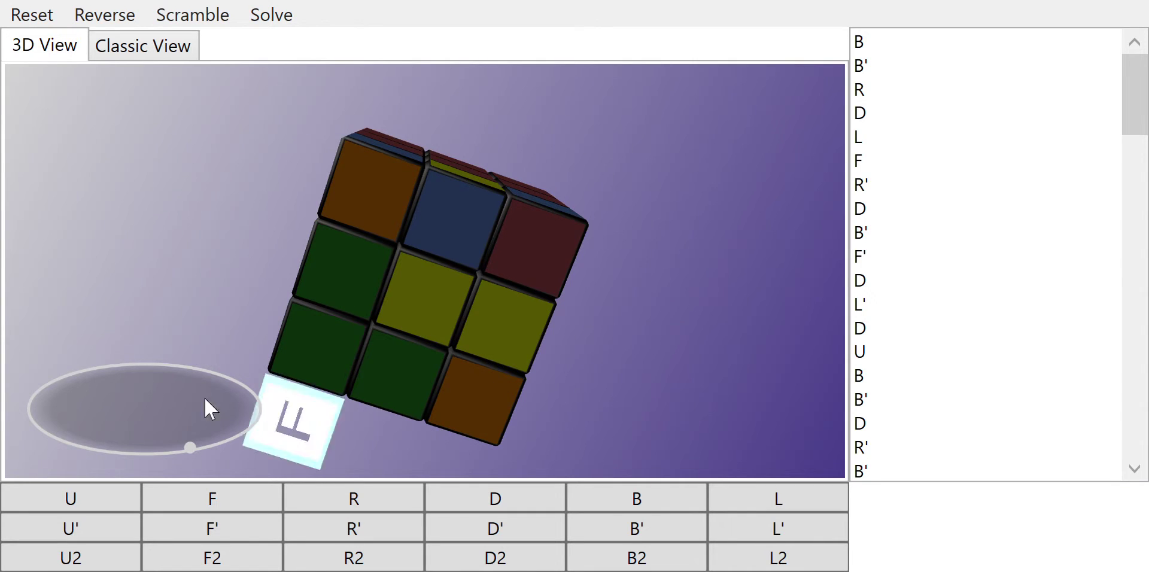
left_click_drag(188, 446, 181, 437)
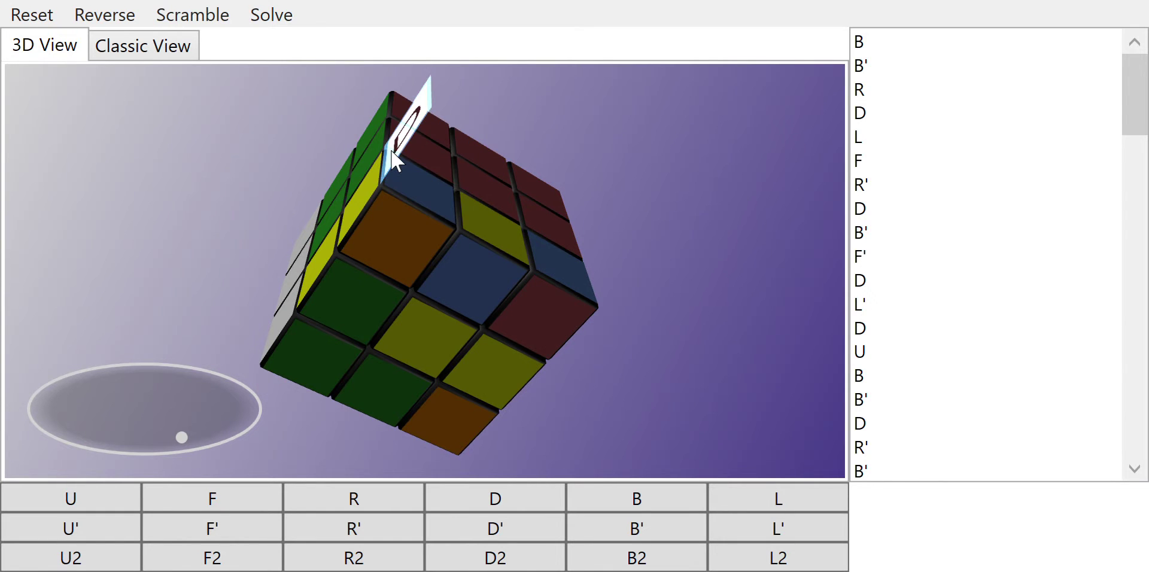
left_click(395, 160)
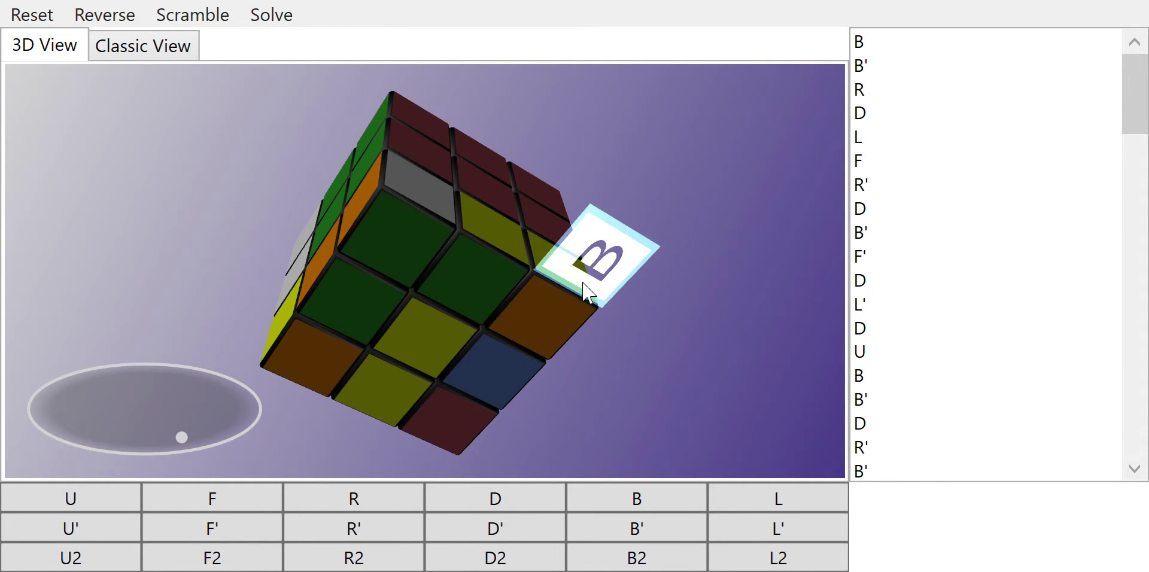
- Face the blue side and apply R', R, R, D', R to complete the white face
left_click_drag(173, 436, 23, 394)
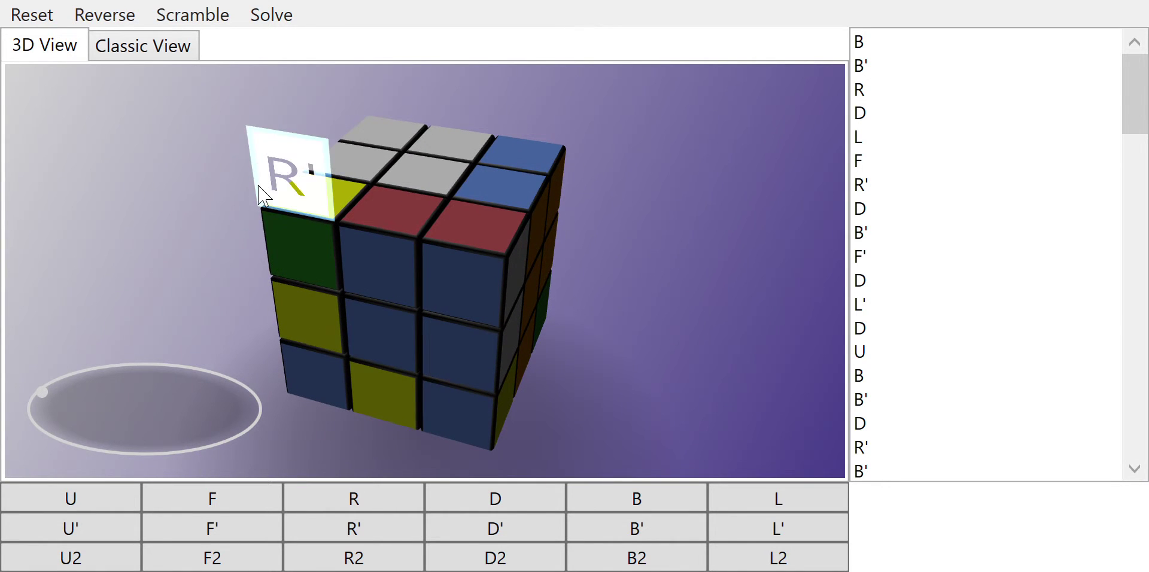
left_click(253, 180)
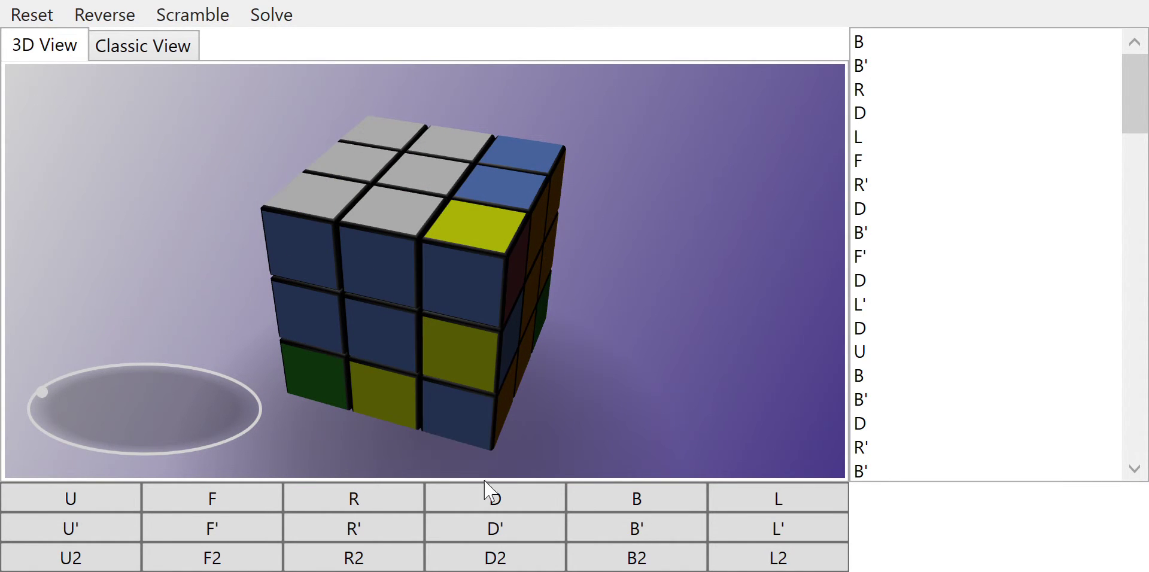
left_click(467, 470)
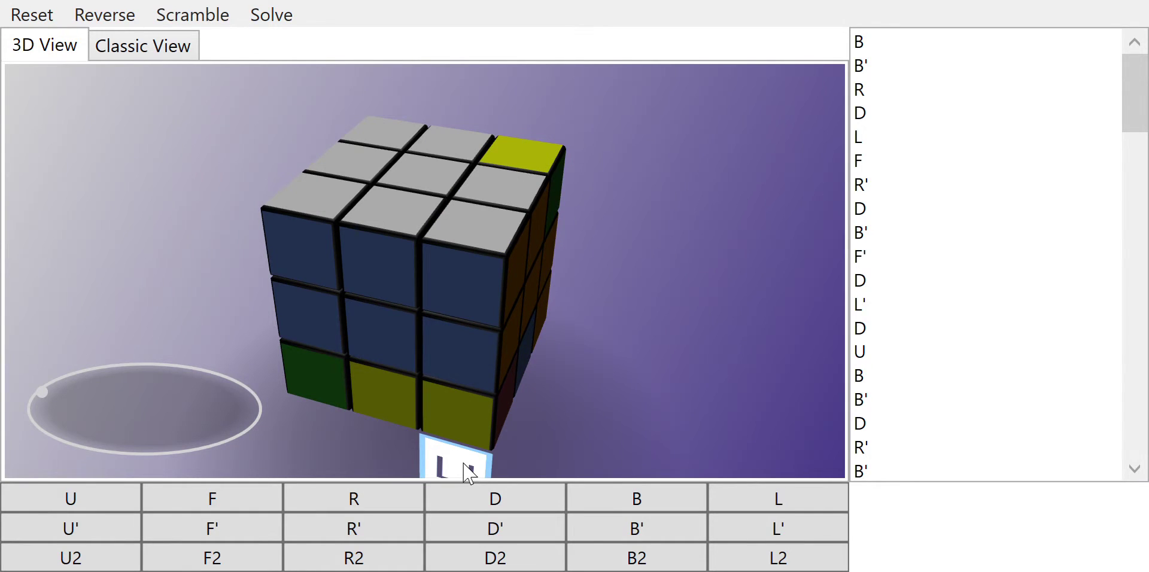
left_click(454, 216)
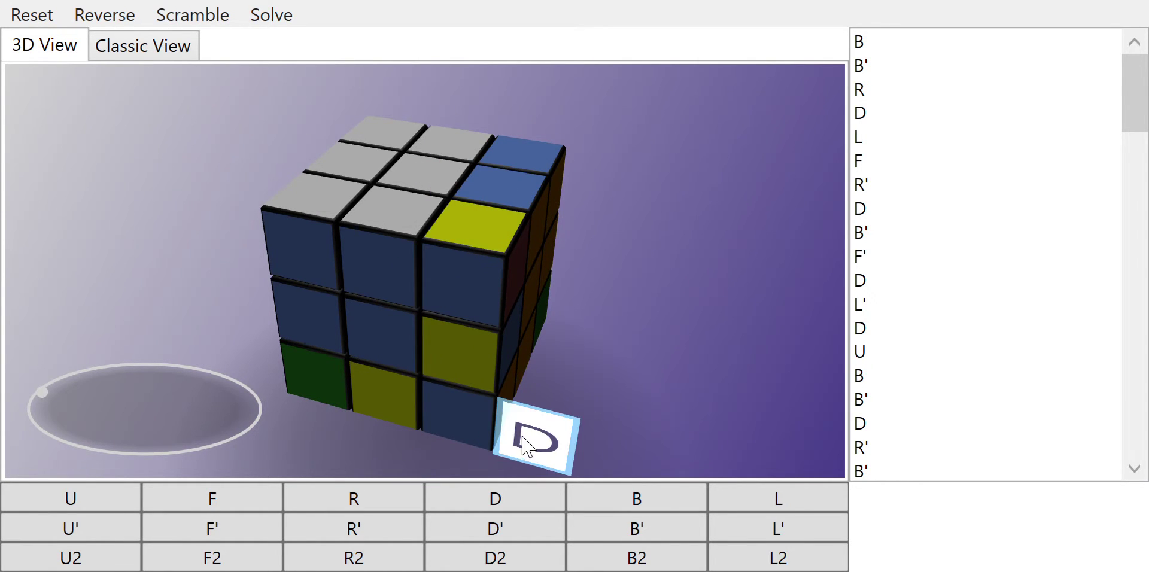
left_click(271, 373)
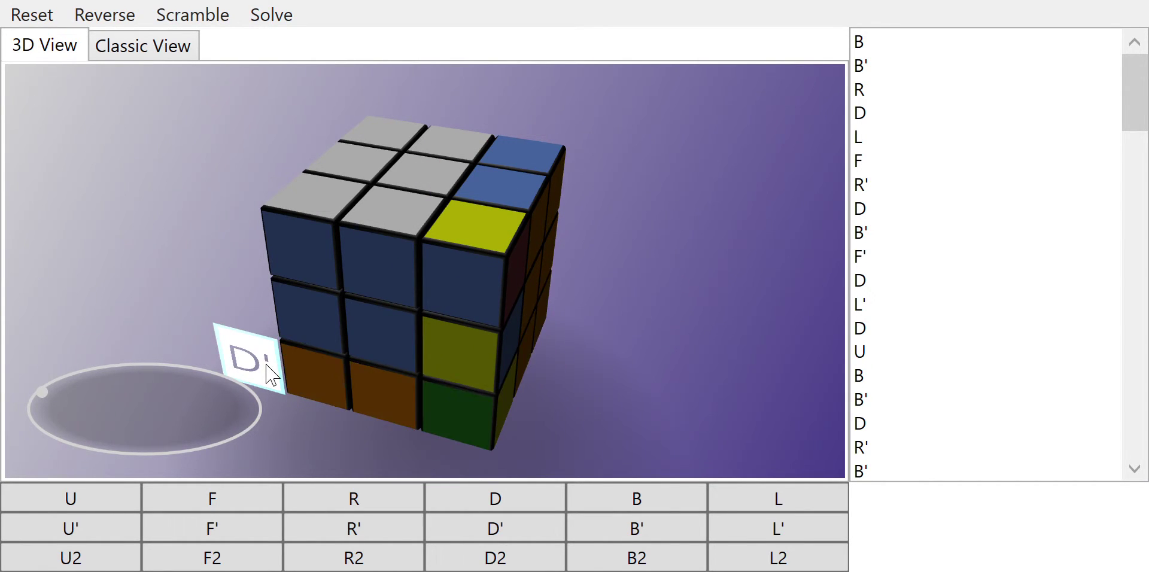
left_click(450, 467)
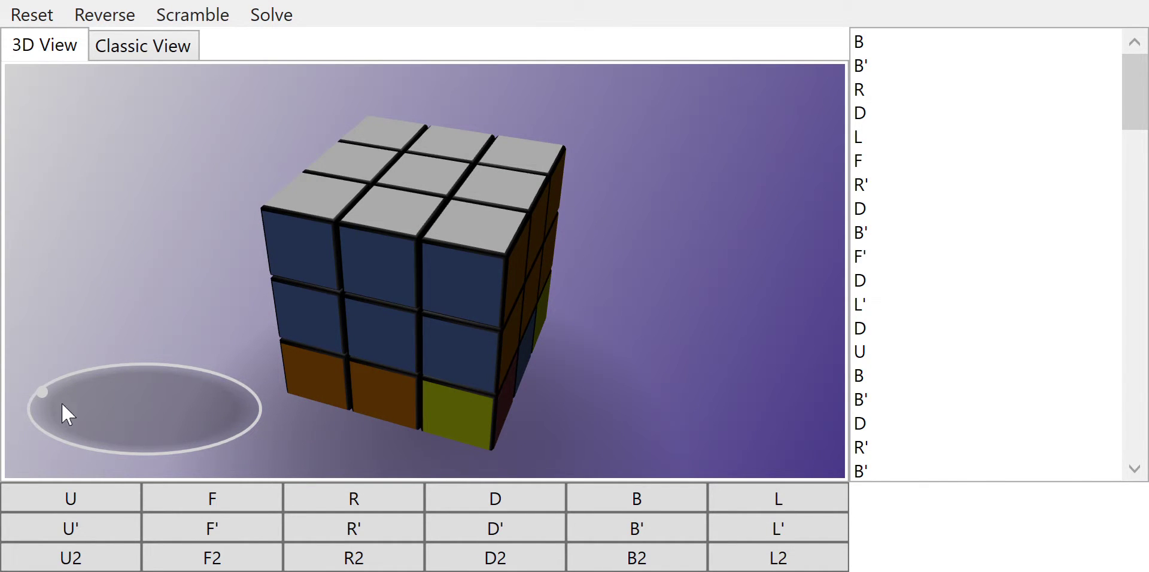
- Flip to the unsolved side and apply R, R', R', D', B', B, B' turns
mouse_move(47, 401)
left_mouse_down()
mouse_move(63, 461)
mouse_move(47, 437)
mouse_move(114, 473)
mouse_move(146, 440)
left_mouse_up()
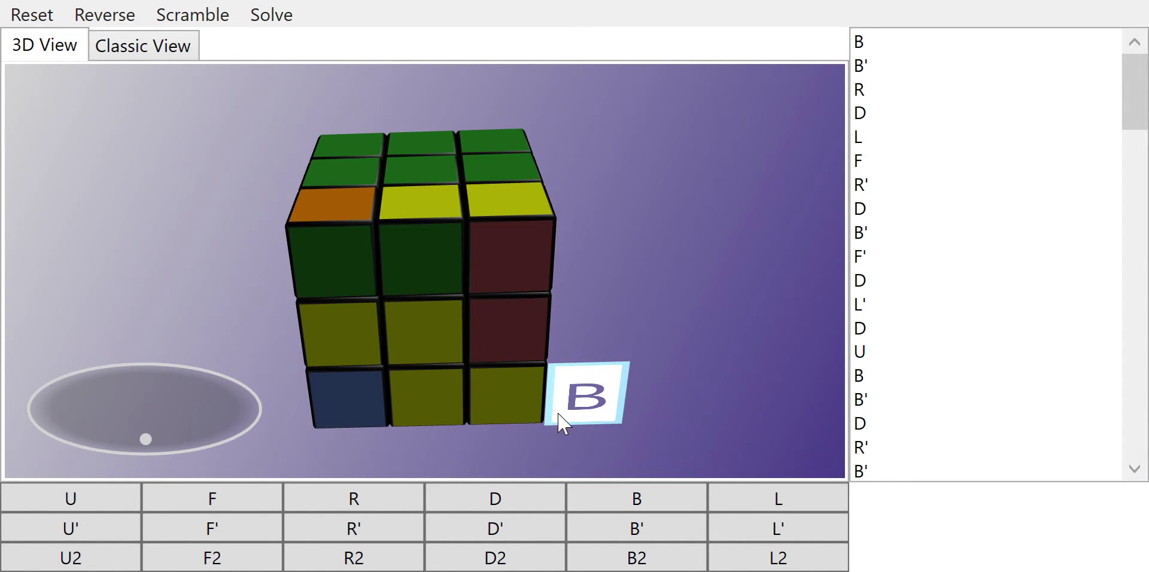
left_click(544, 175)
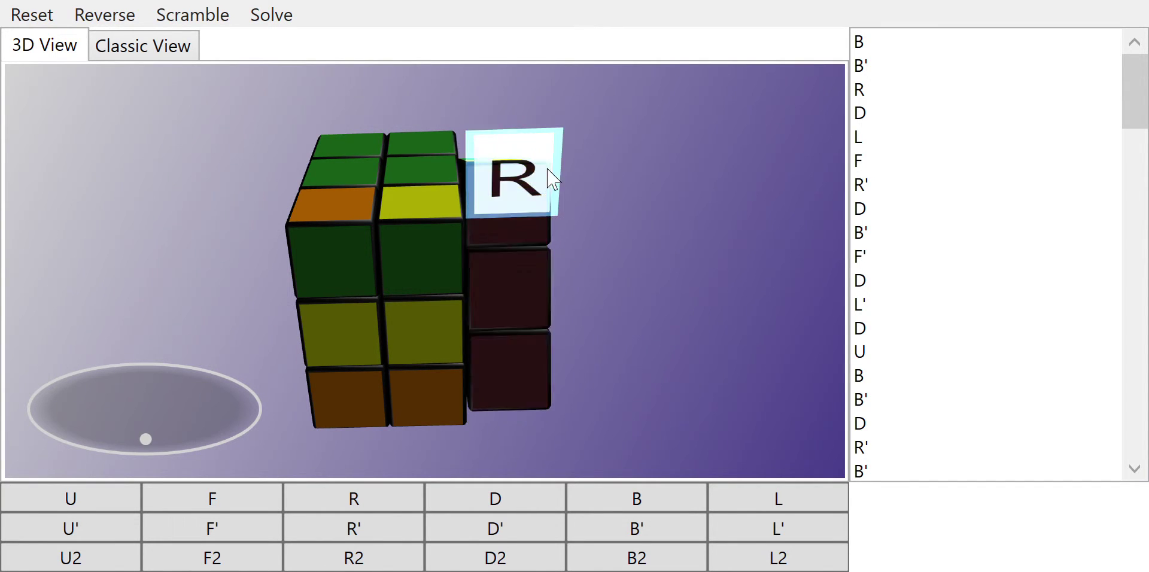
left_click(577, 200)
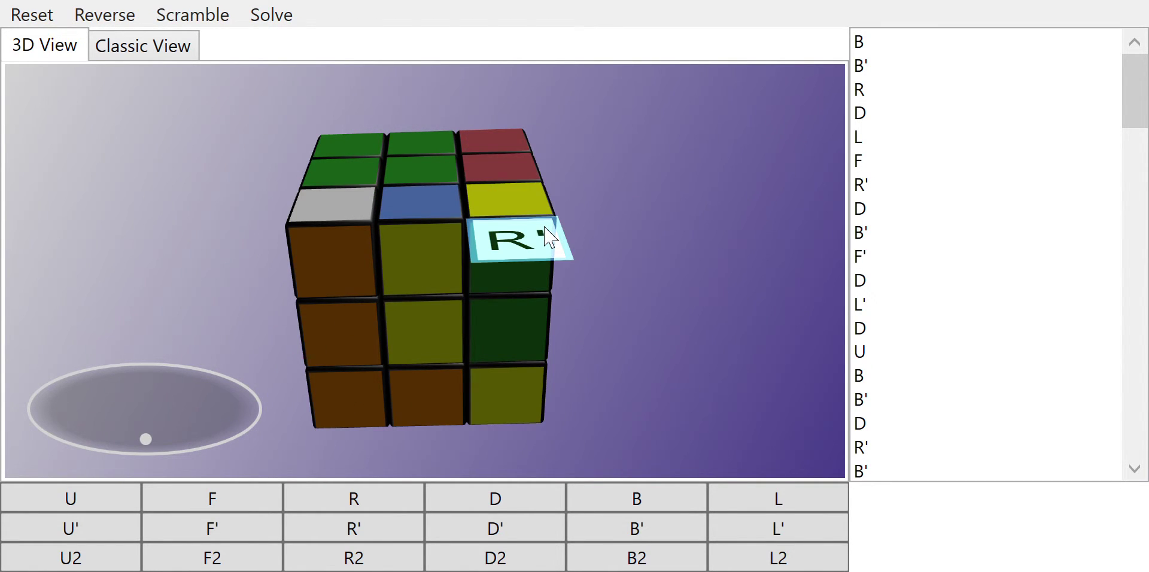
left_click(550, 240)
left_click(264, 214)
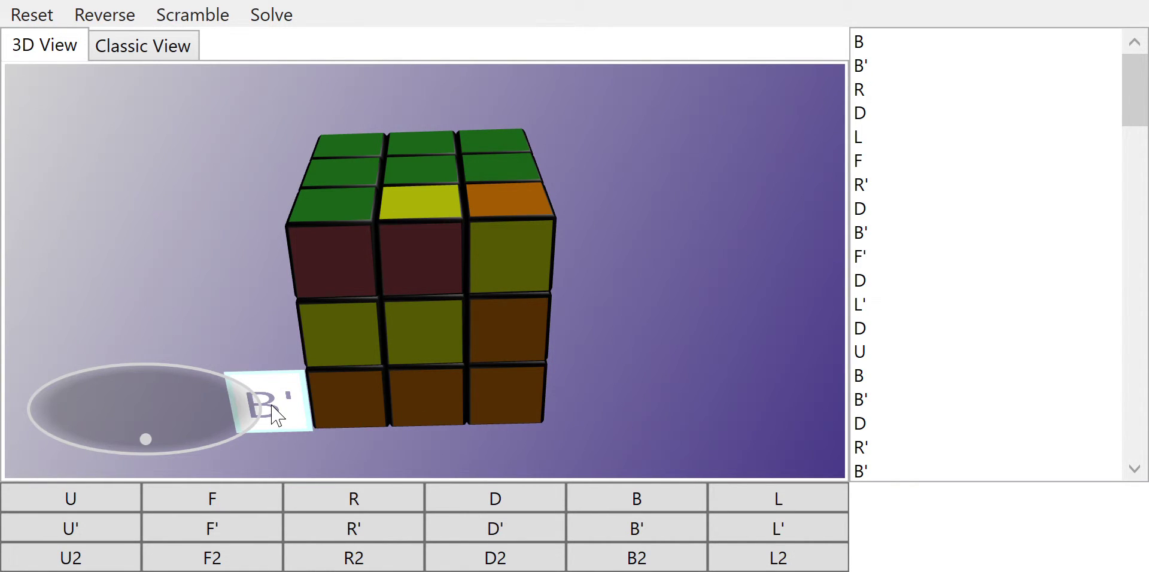
left_click(274, 409)
left_click_drag(146, 430, 141, 446)
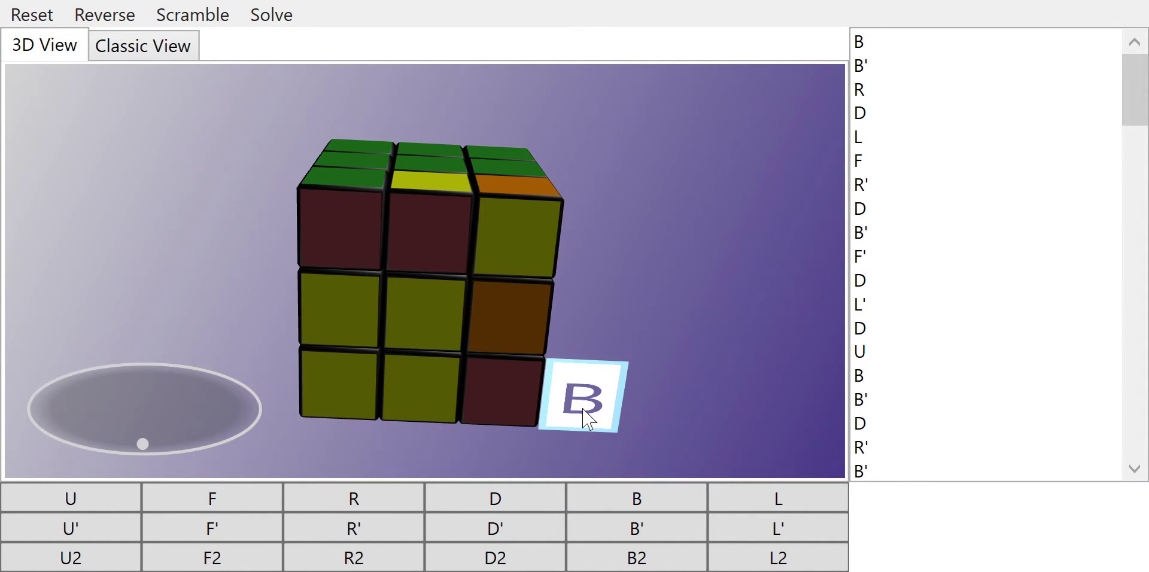
left_click(574, 403)
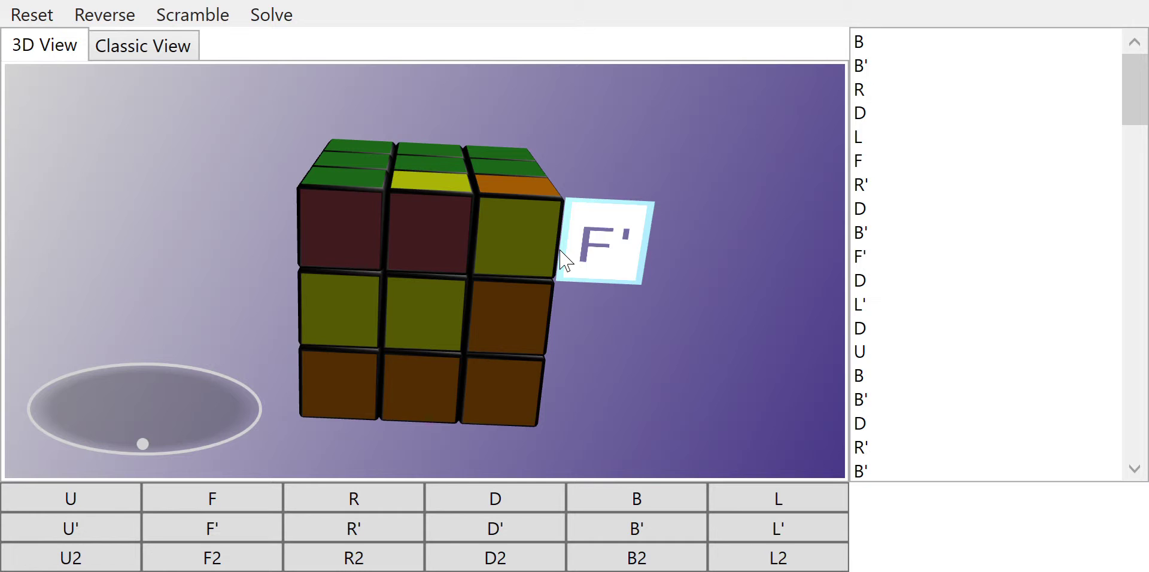
left_click(288, 395)
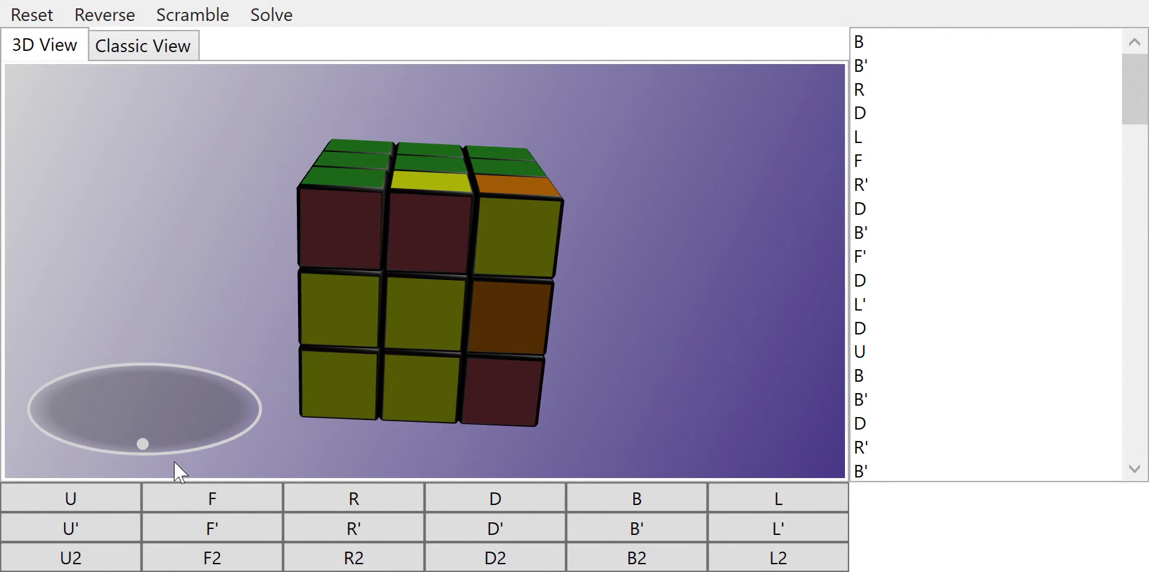
- Apply R, U, F', D', R and D turns to form the yellow middle row
mouse_move(140, 450)
left_mouse_down()
mouse_move(120, 443)
mouse_move(75, 462)
mouse_move(91, 447)
left_mouse_up()
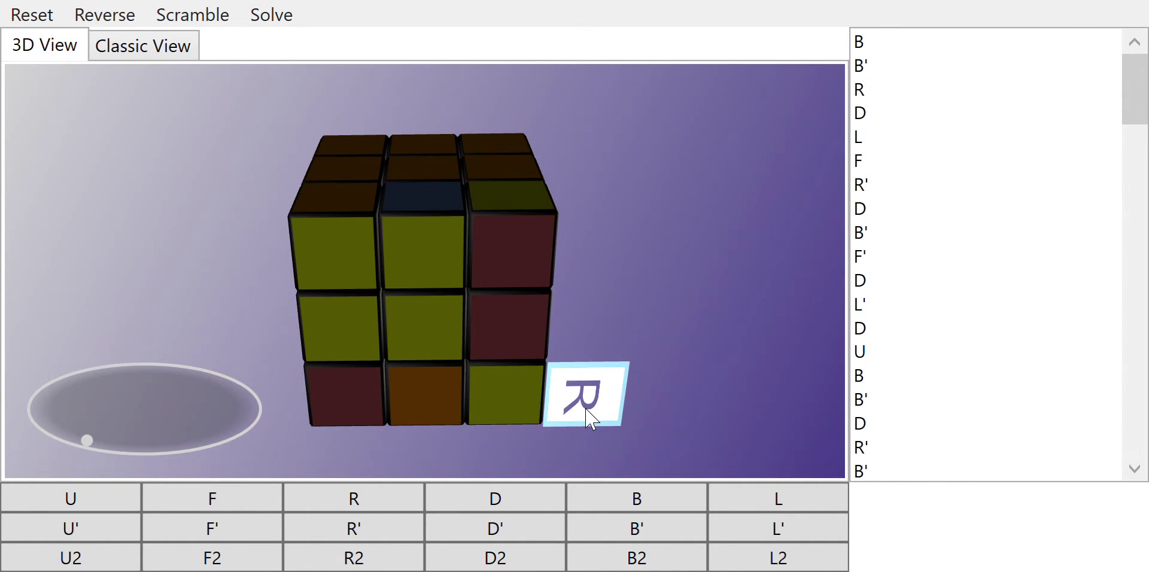
left_click(588, 417)
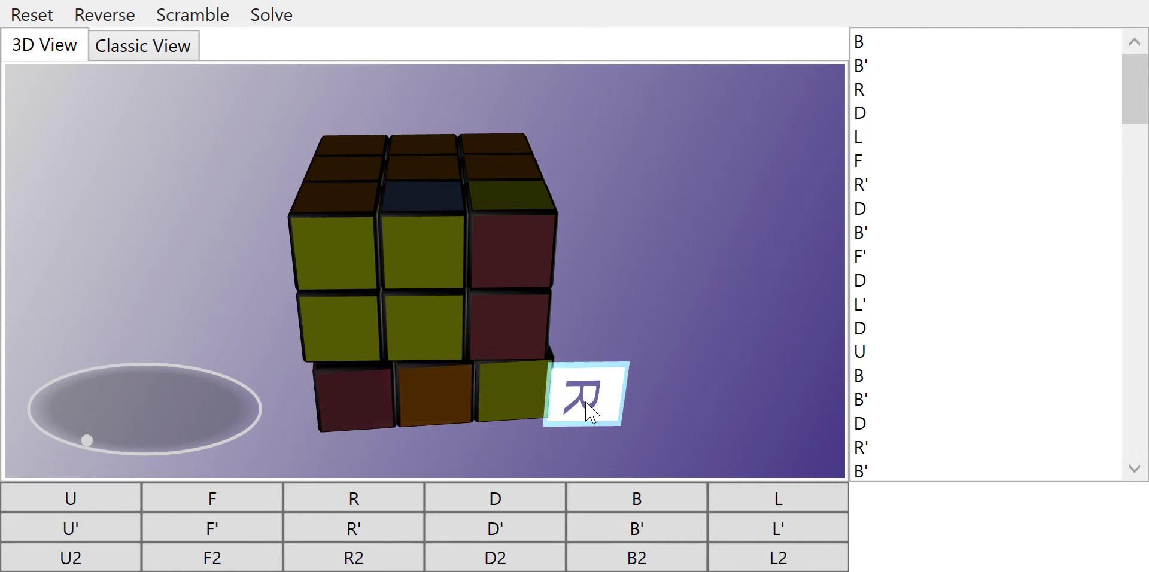
left_click(526, 183)
left_click(583, 196)
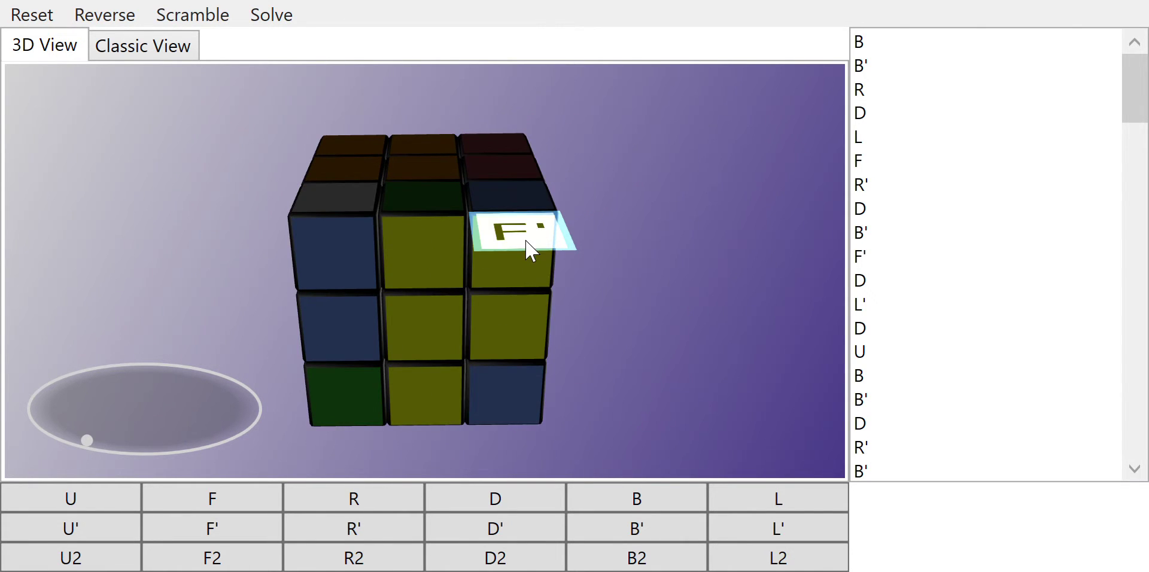
left_click(528, 252)
left_click(274, 201)
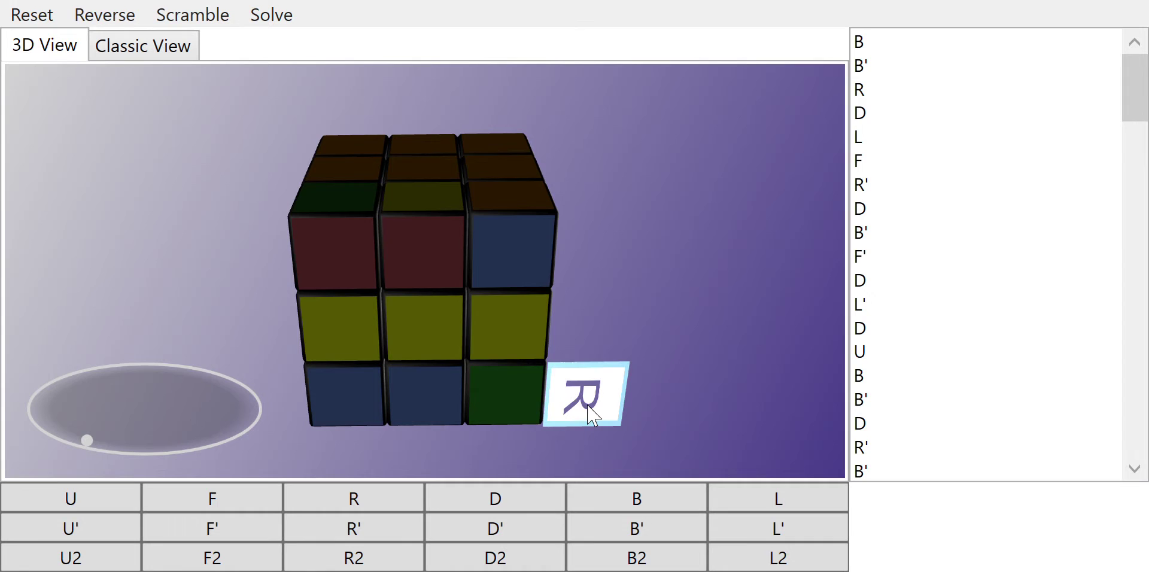
left_click(296, 403)
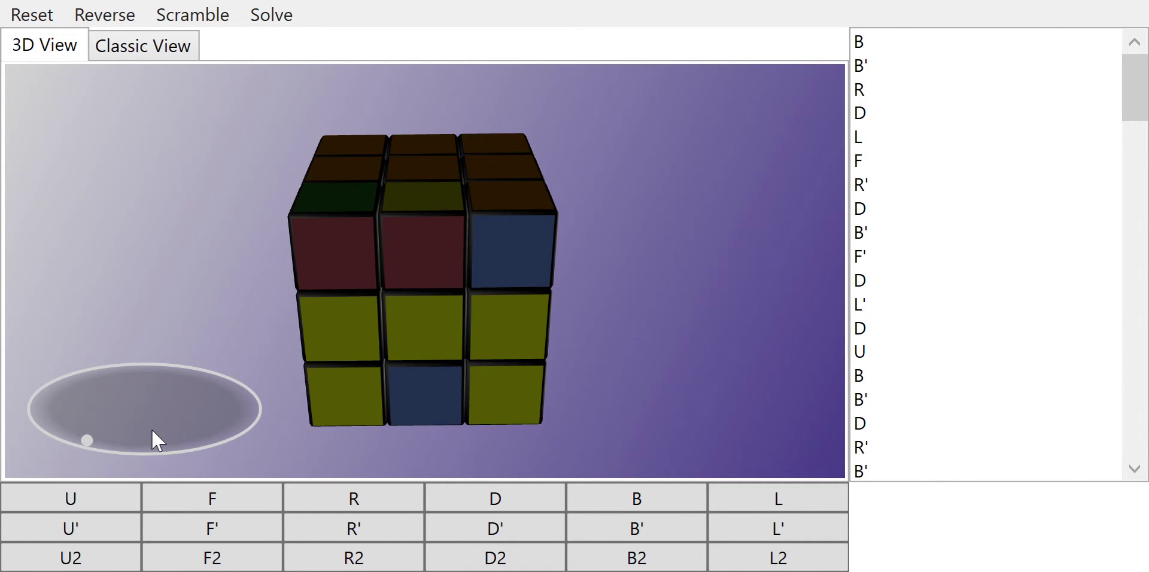
mouse_move(85, 439)
left_mouse_down()
mouse_move(121, 388)
mouse_move(99, 449)
mouse_move(52, 449)
mouse_move(88, 457)
left_mouse_up()
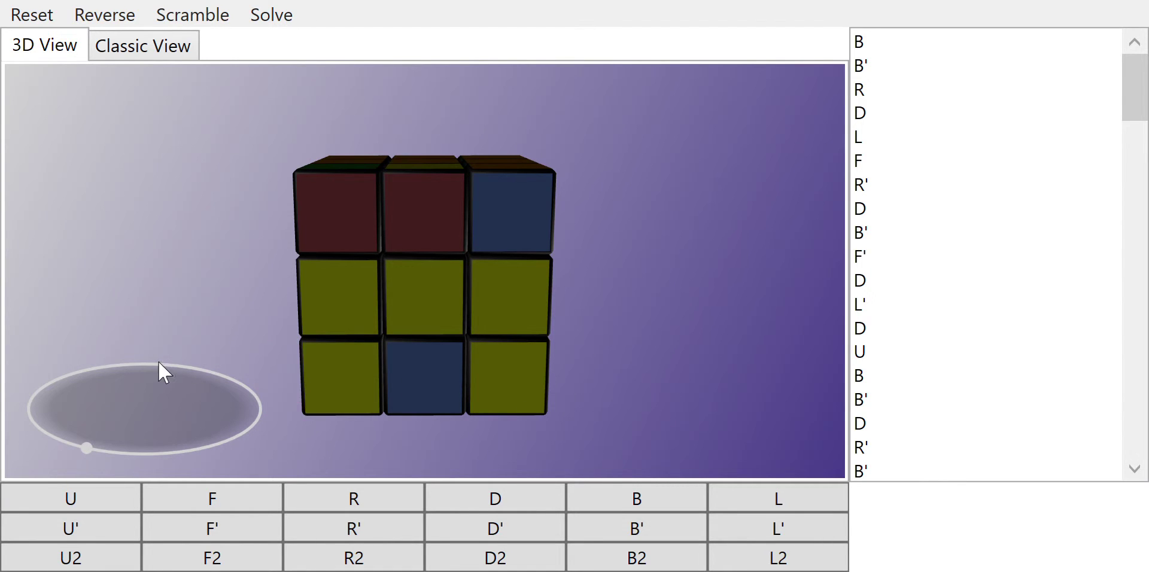
- Apply B', B and D' turns to the top and bottom layers
left_click_drag(93, 455, 88, 444)
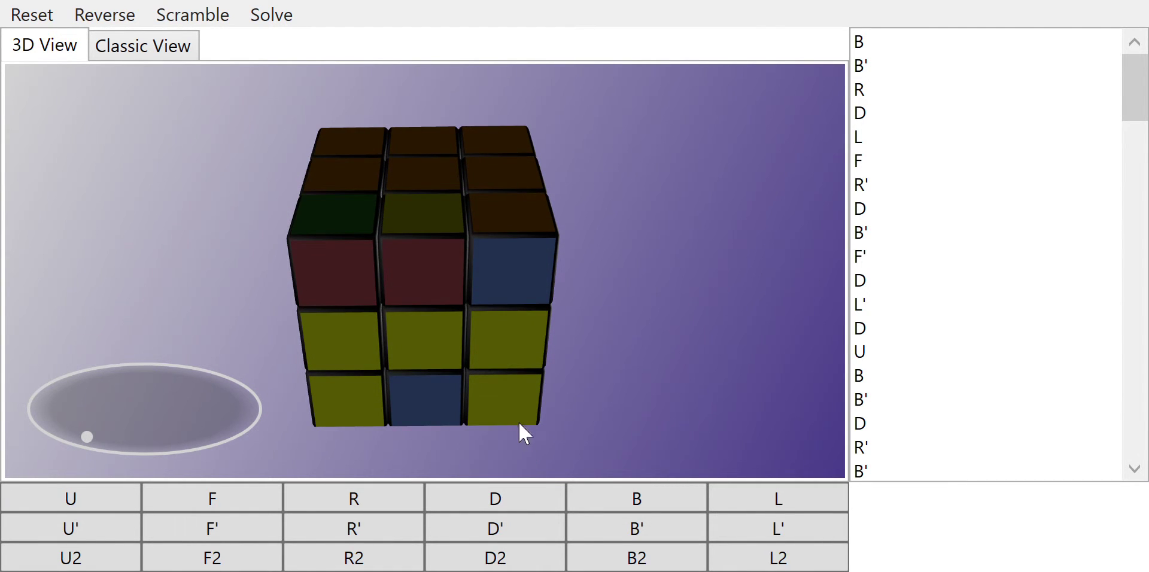
left_click(564, 414)
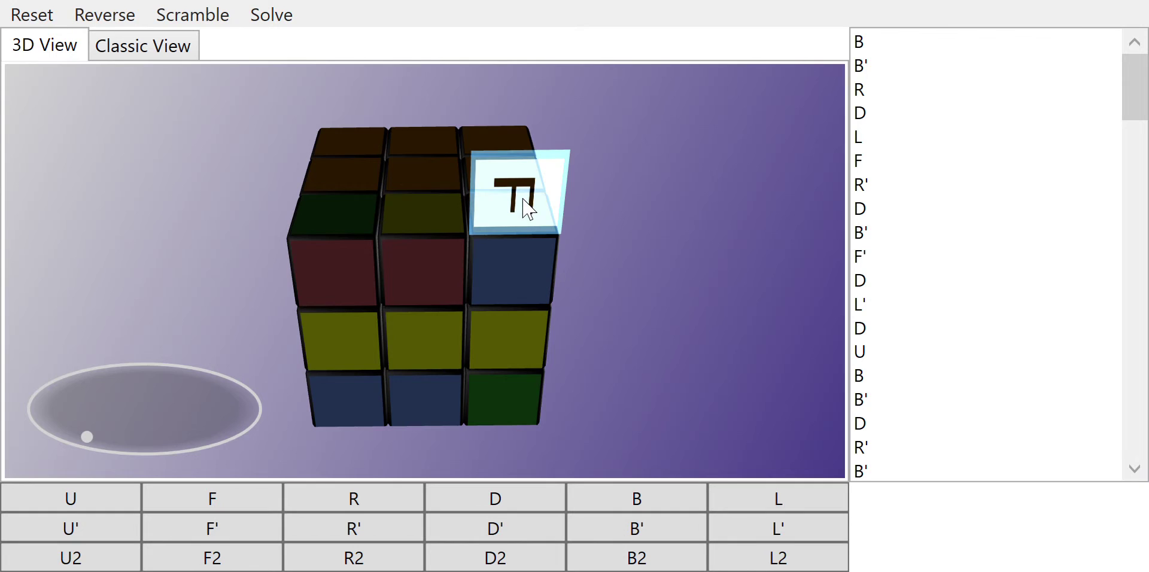
left_click(525, 205)
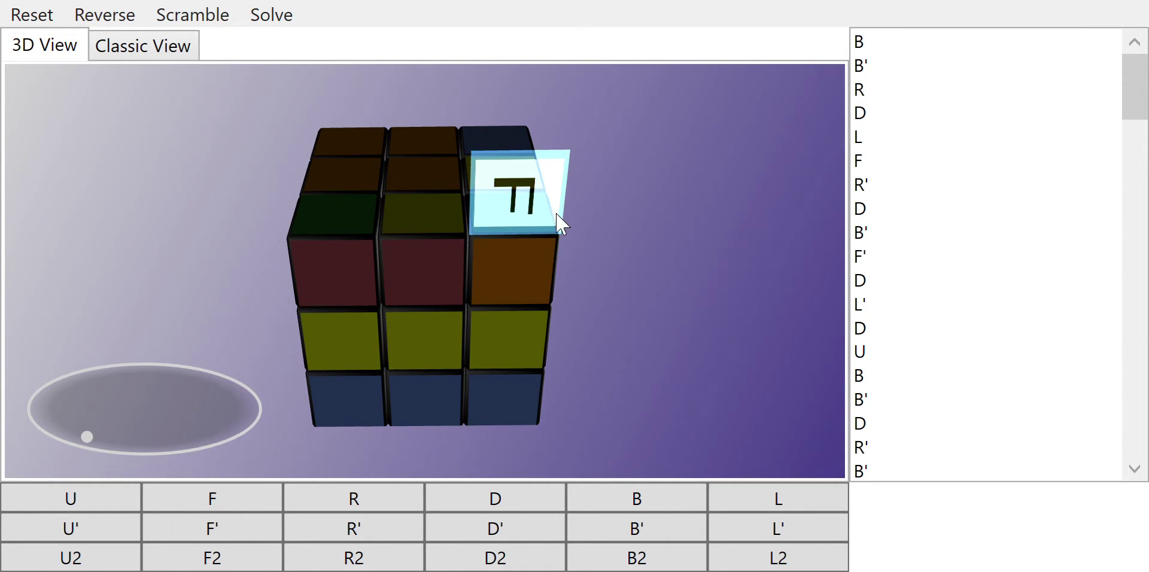
left_click(587, 215)
left_click(554, 289)
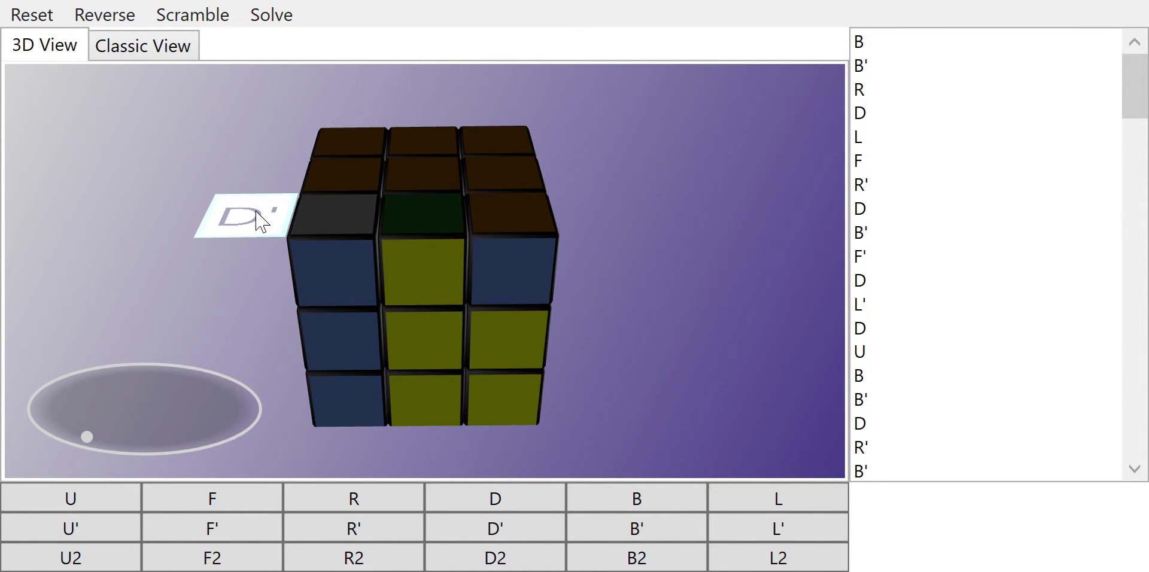
left_click(297, 422)
left_click(292, 421)
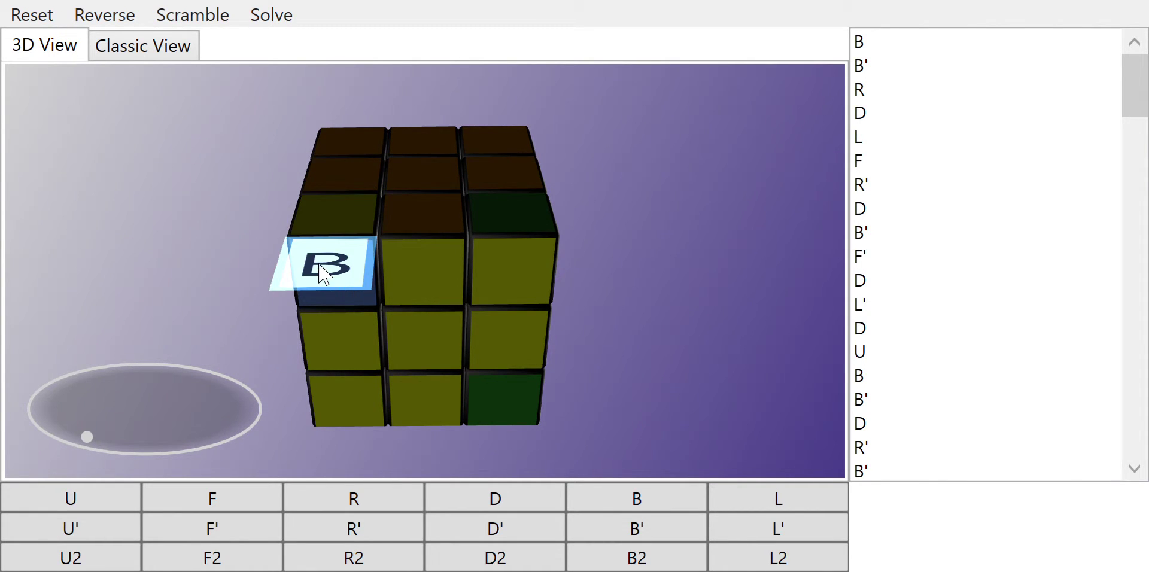
- Alternate left-column and bottom-layer turns, then apply a B' turn
left_click(323, 272)
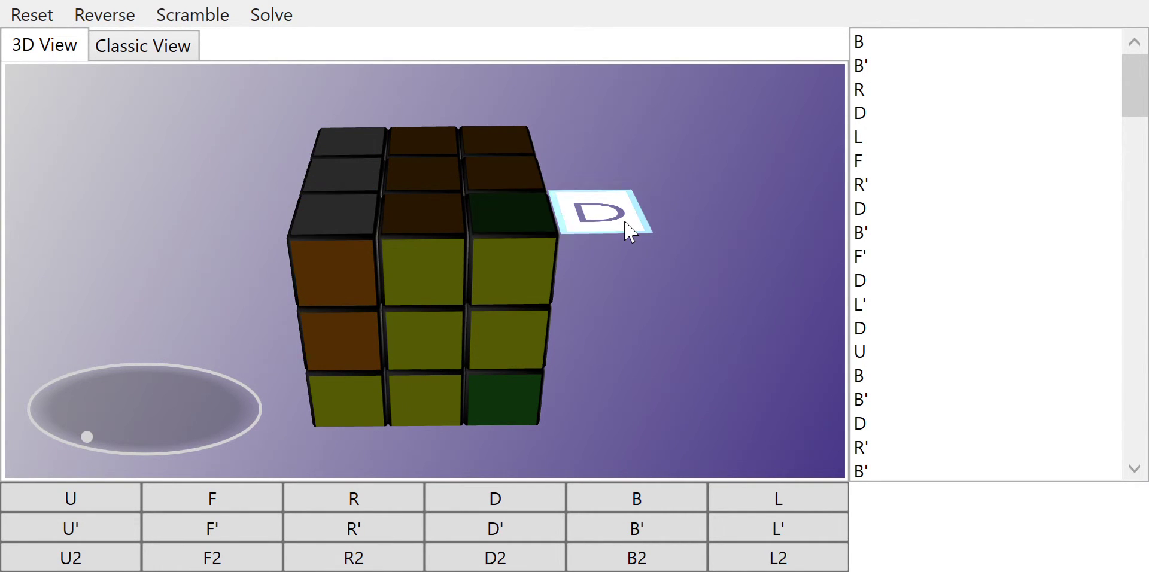
left_click(629, 231)
left_click(319, 189)
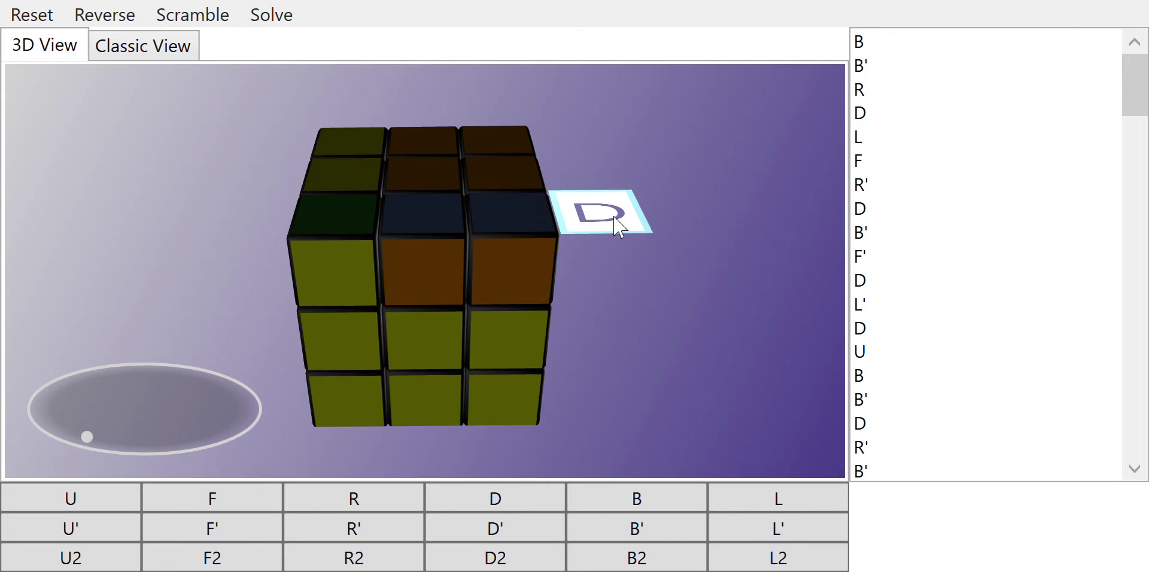
left_click(619, 229)
left_click(323, 265)
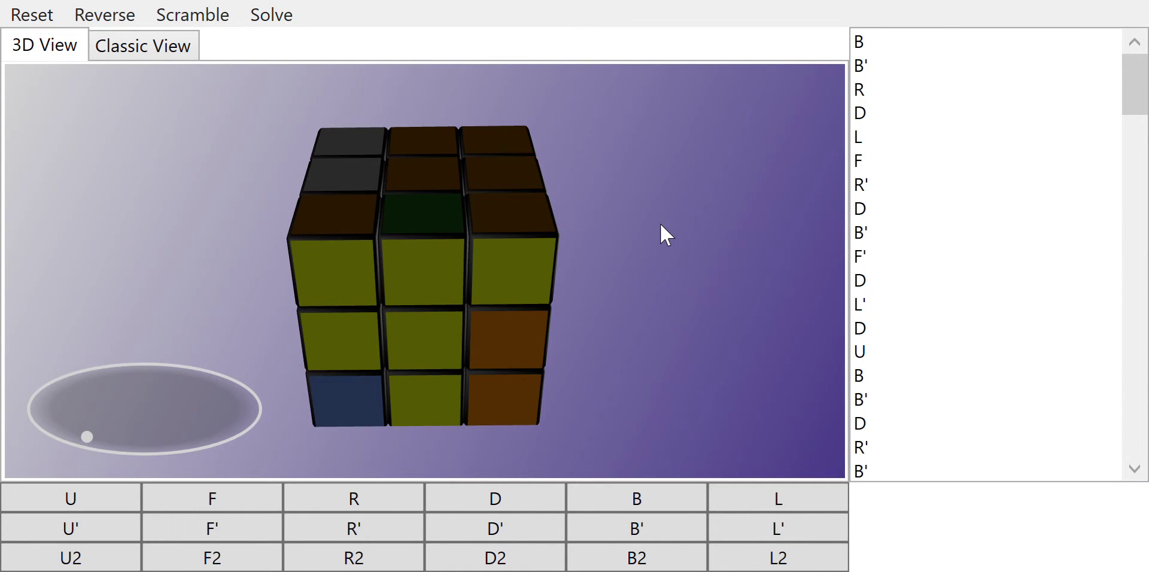
left_click(613, 219)
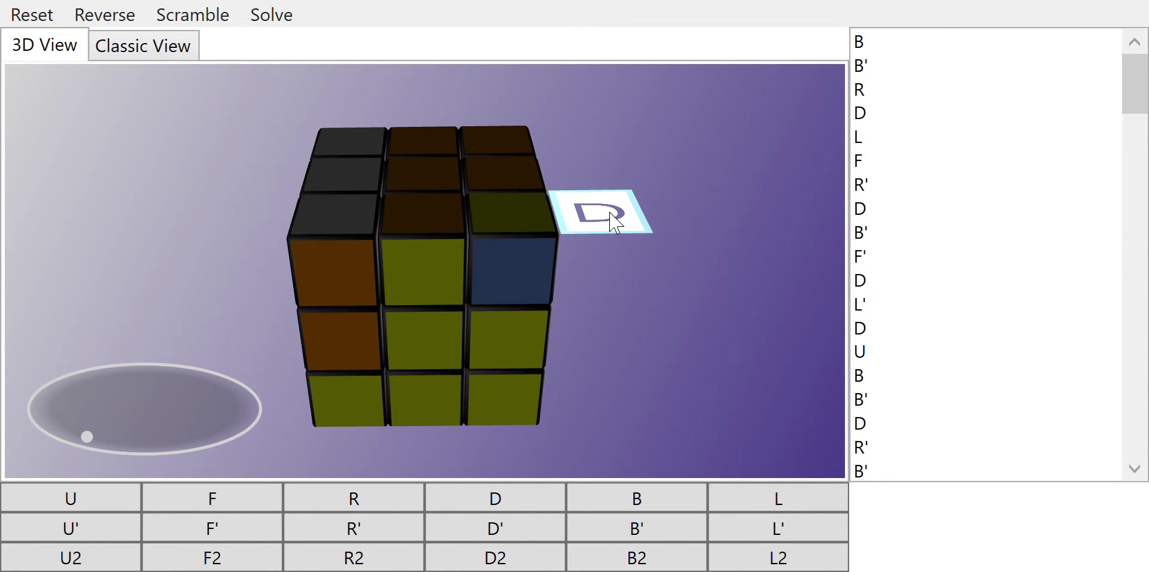
left_click(349, 213)
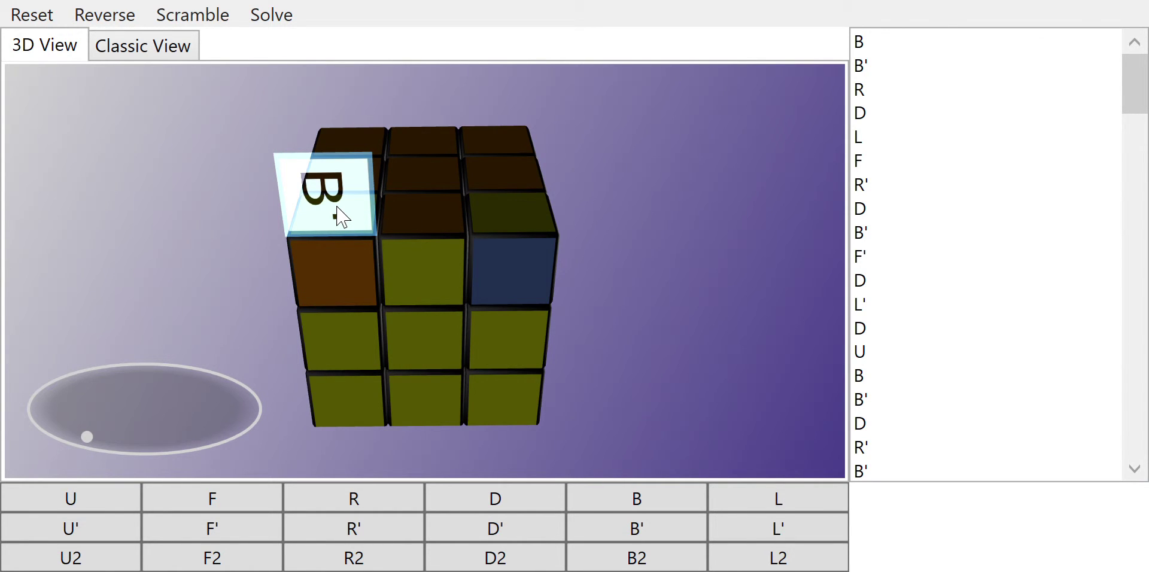
- Apply B, D and B' turns to finish the yellow face
left_click(376, 454)
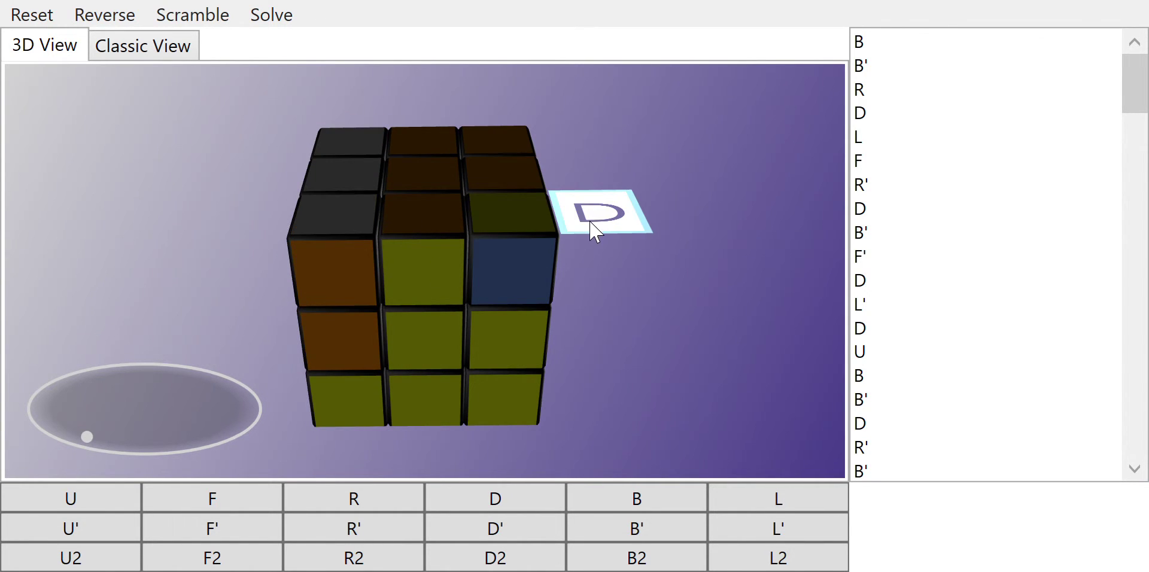
left_click(593, 232)
left_click(324, 190)
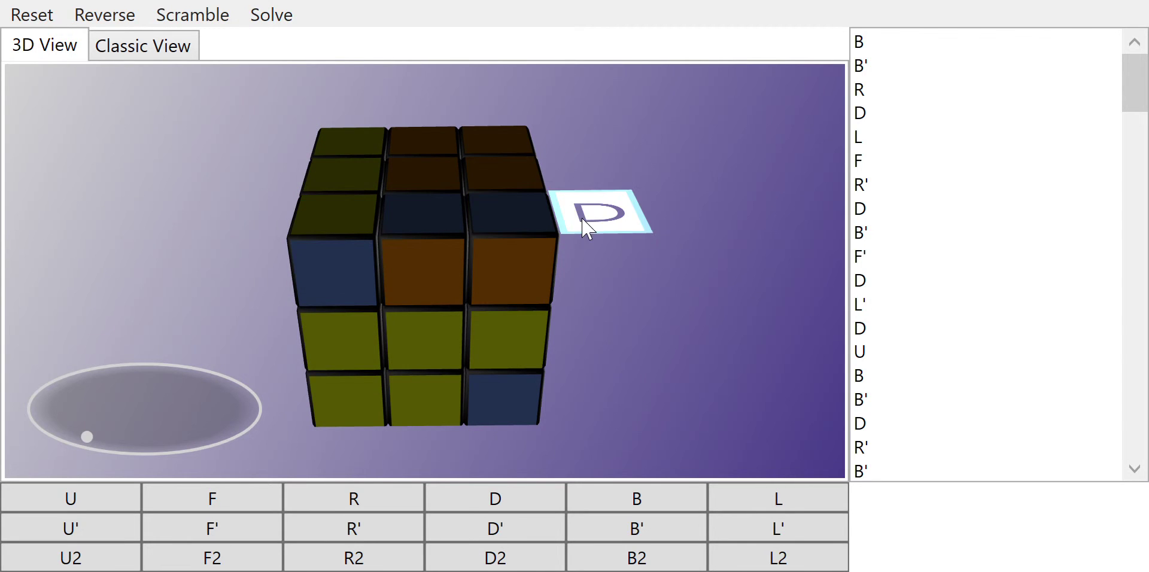
left_click(588, 229)
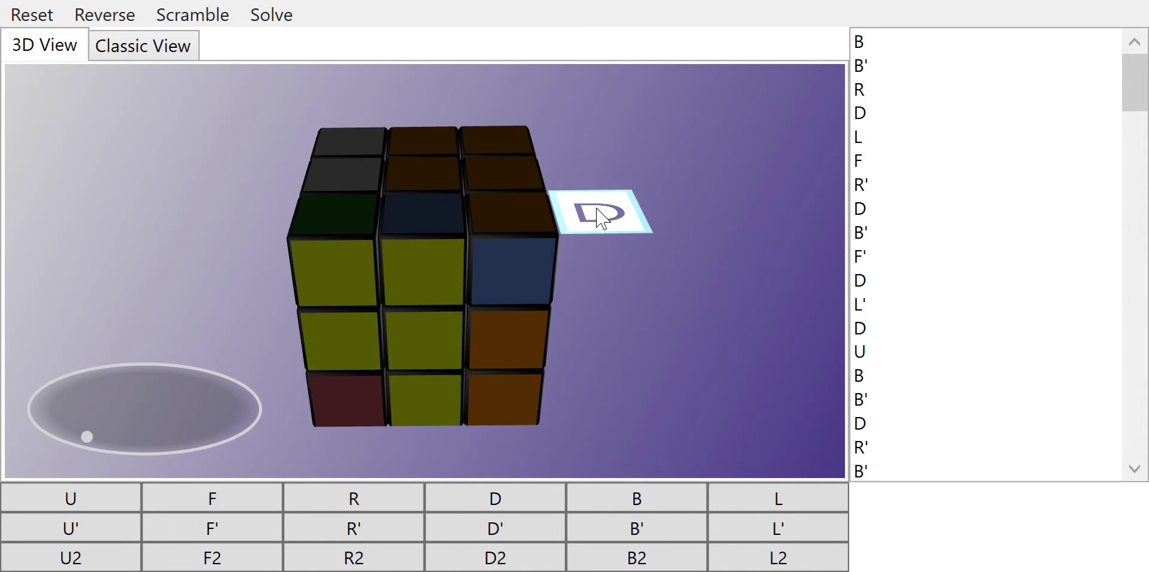
left_click(602, 220)
left_click(348, 201)
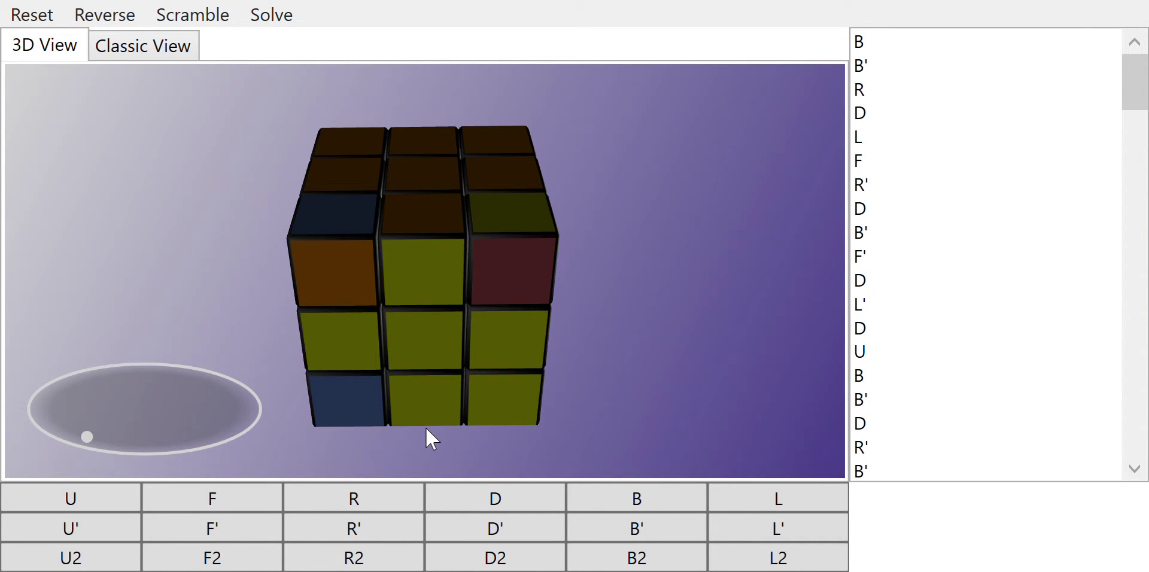
- Apply R, D, D', B' and B turns while orbiting to inspect the other faces
left_click_drag(87, 441, 204, 444)
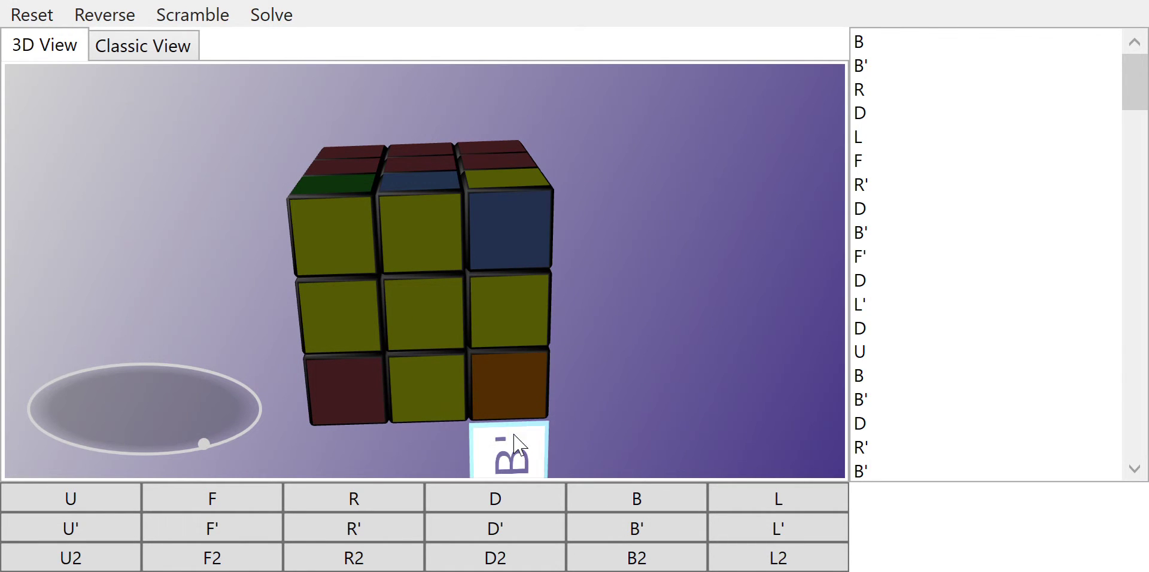
left_click(514, 449)
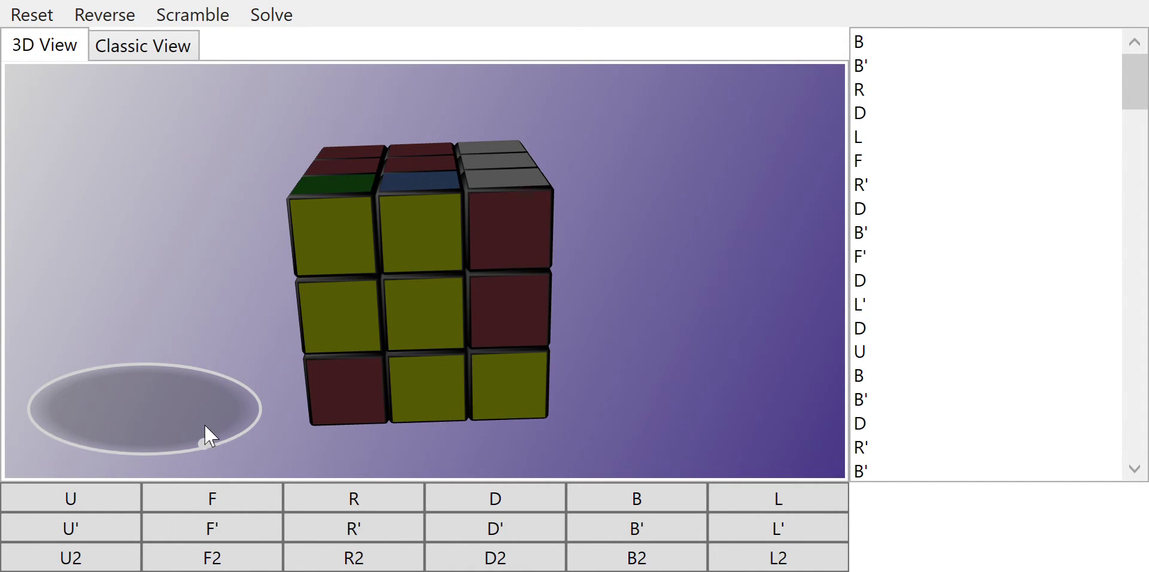
left_click_drag(204, 424, 200, 433)
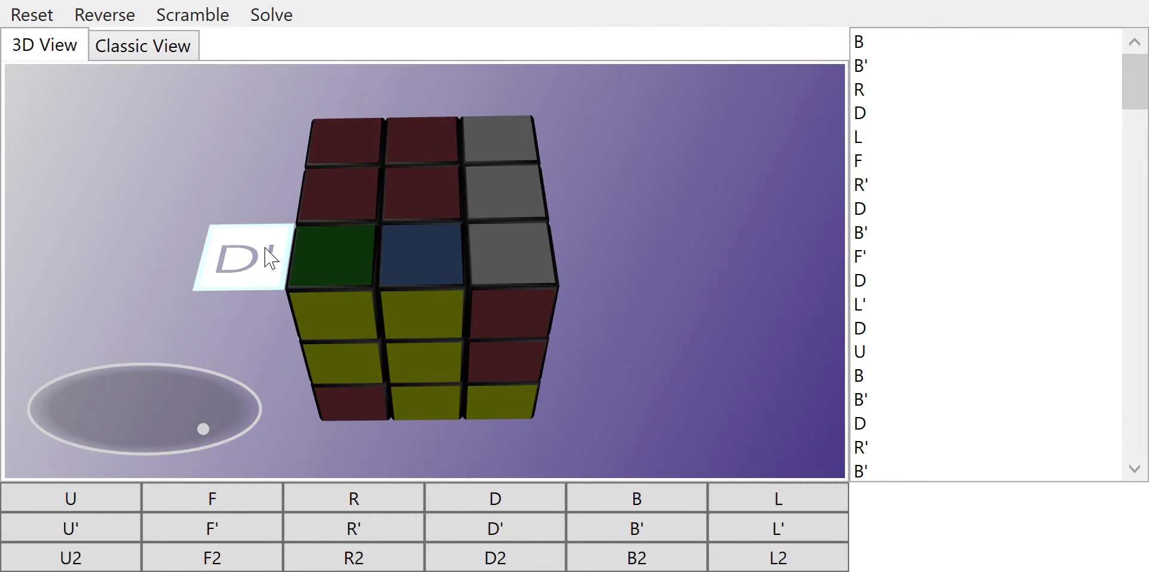
left_click(270, 256)
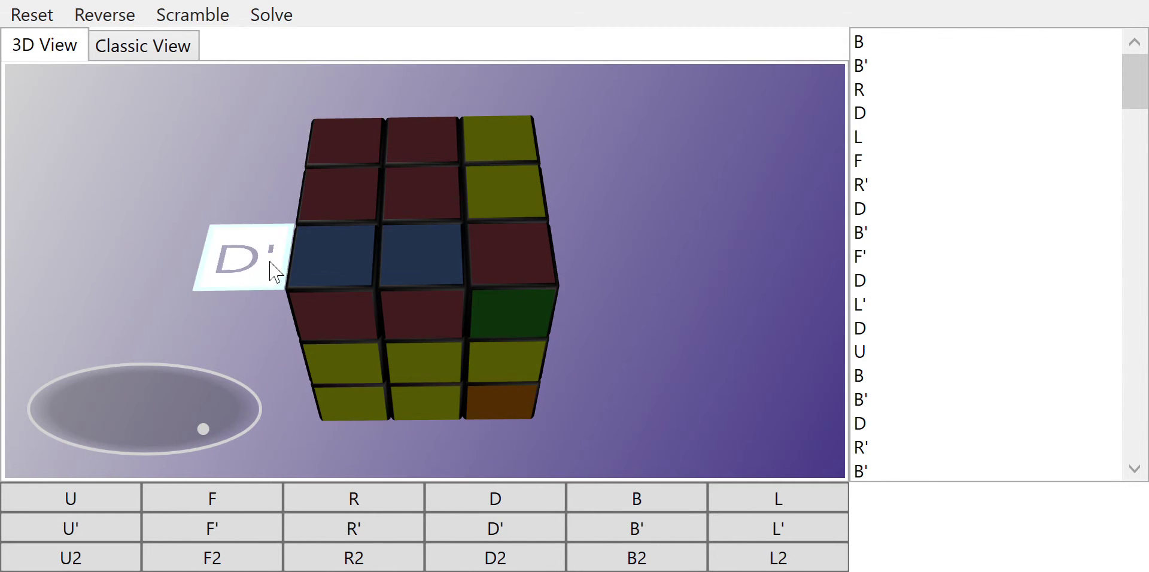
left_click(265, 265)
left_click(530, 329)
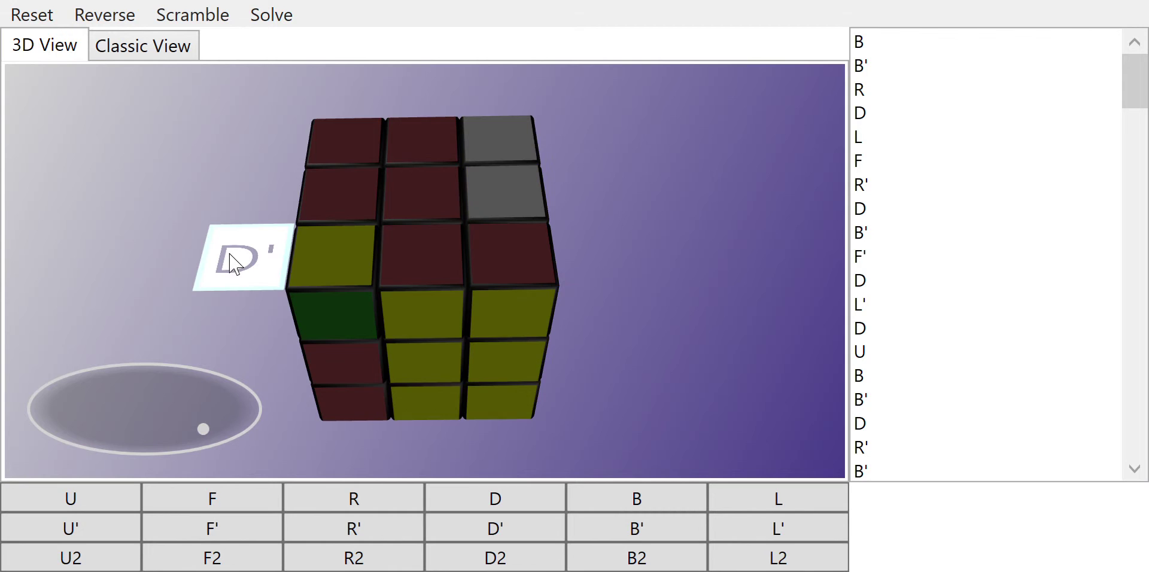
left_click(263, 272)
left_click(516, 106)
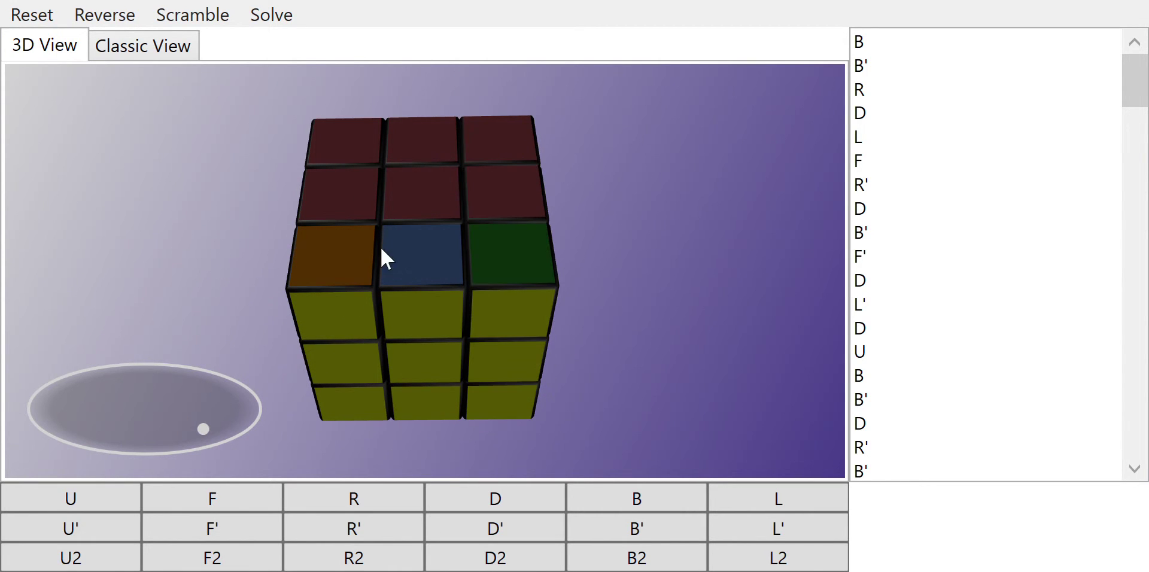
mouse_move(202, 429)
left_mouse_down()
mouse_move(170, 448)
mouse_move(185, 416)
mouse_move(149, 431)
mouse_move(162, 419)
left_mouse_up()
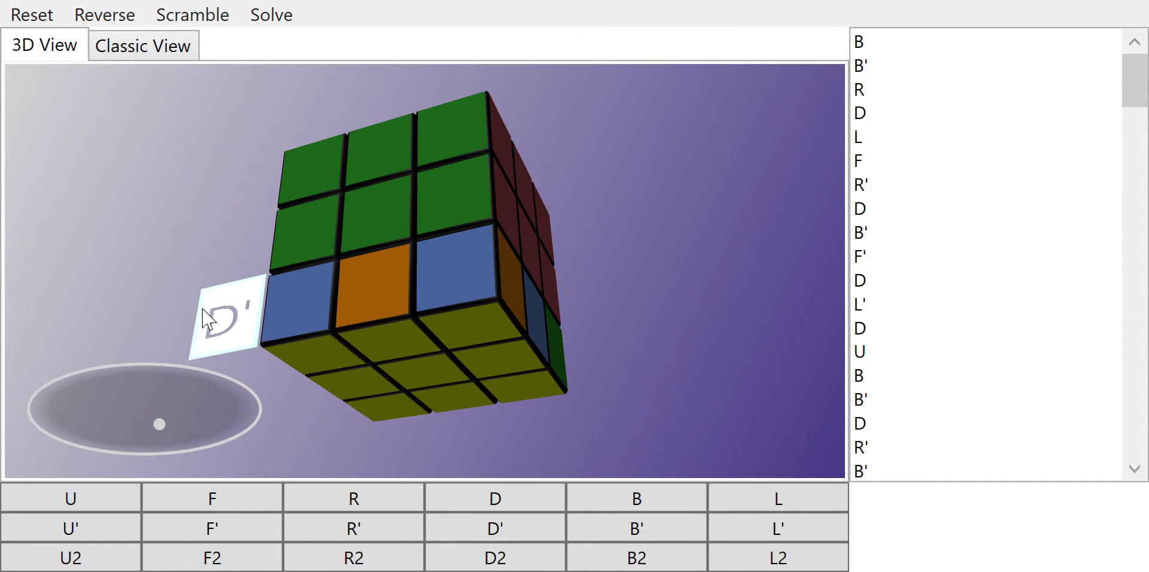
left_click(225, 324)
mouse_move(161, 422)
left_mouse_down()
mouse_move(218, 430)
mouse_move(256, 417)
mouse_move(195, 420)
mouse_move(269, 437)
mouse_move(149, 417)
mouse_move(99, 423)
mouse_move(88, 439)
mouse_move(108, 453)
mouse_move(84, 414)
left_mouse_up()
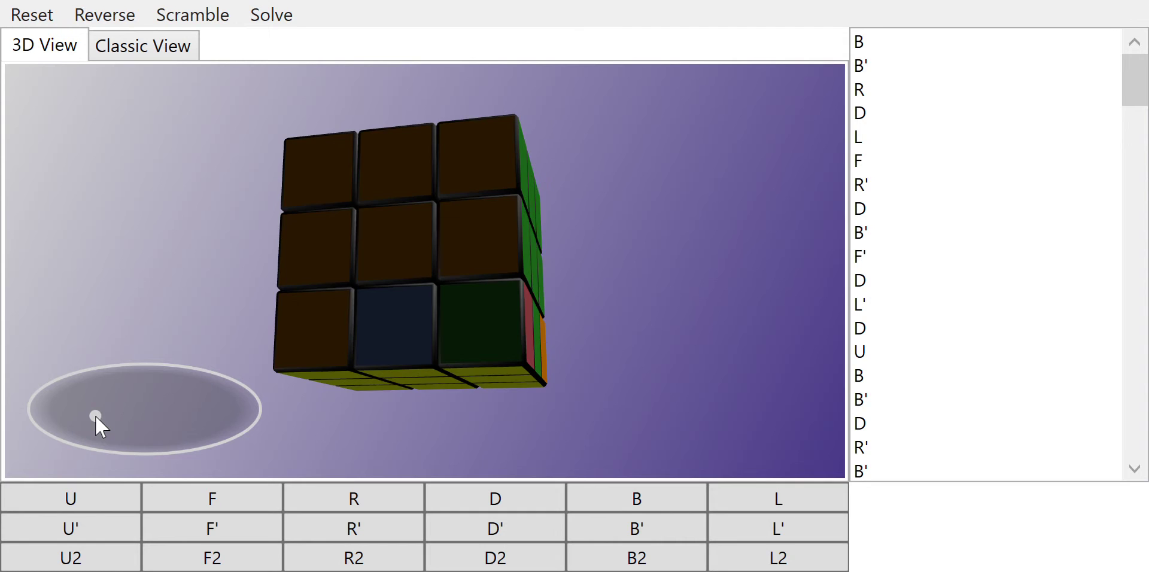
- Show the green face and turn the left layer repeatedly using L, U' and F
mouse_move(95, 415)
left_mouse_down()
mouse_move(267, 410)
mouse_move(145, 424)
mouse_move(128, 412)
left_mouse_up()
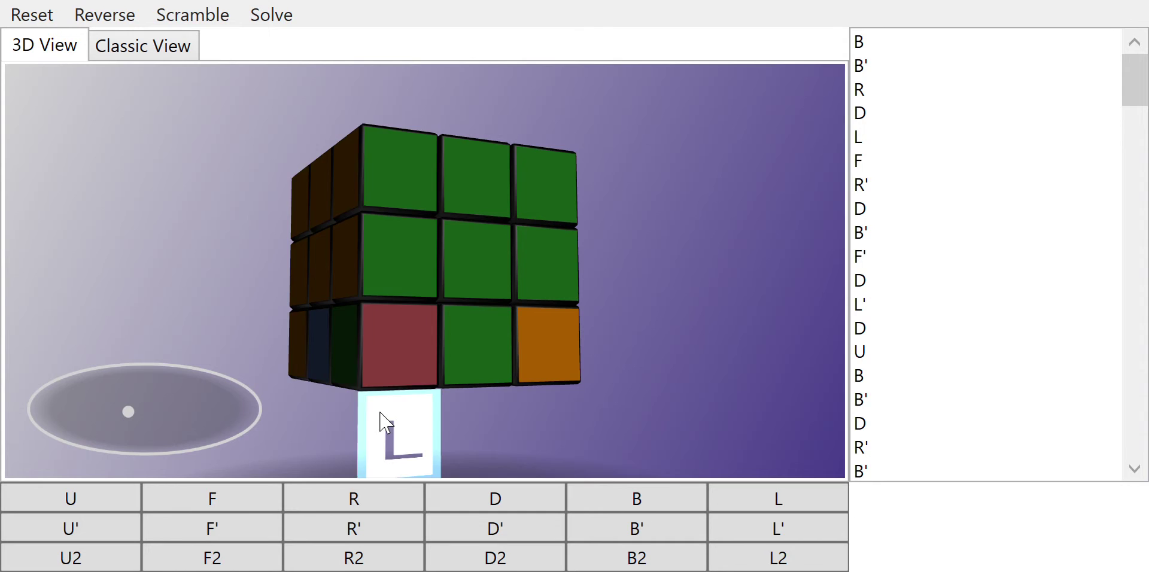
left_click(379, 429)
left_click(341, 429)
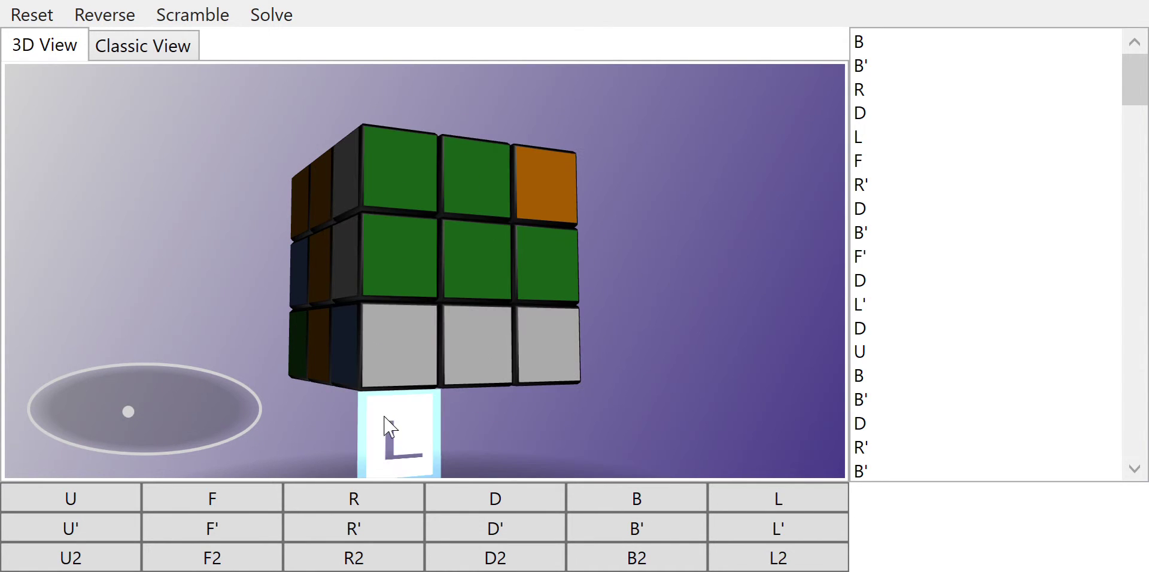
left_click(388, 426)
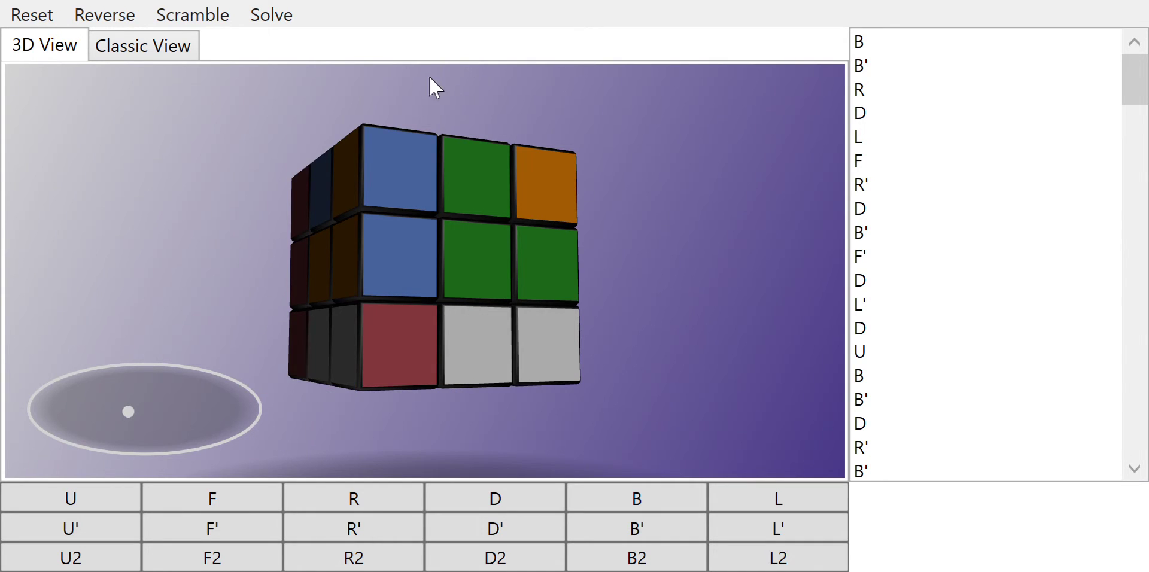
left_click(401, 108)
left_click(401, 108)
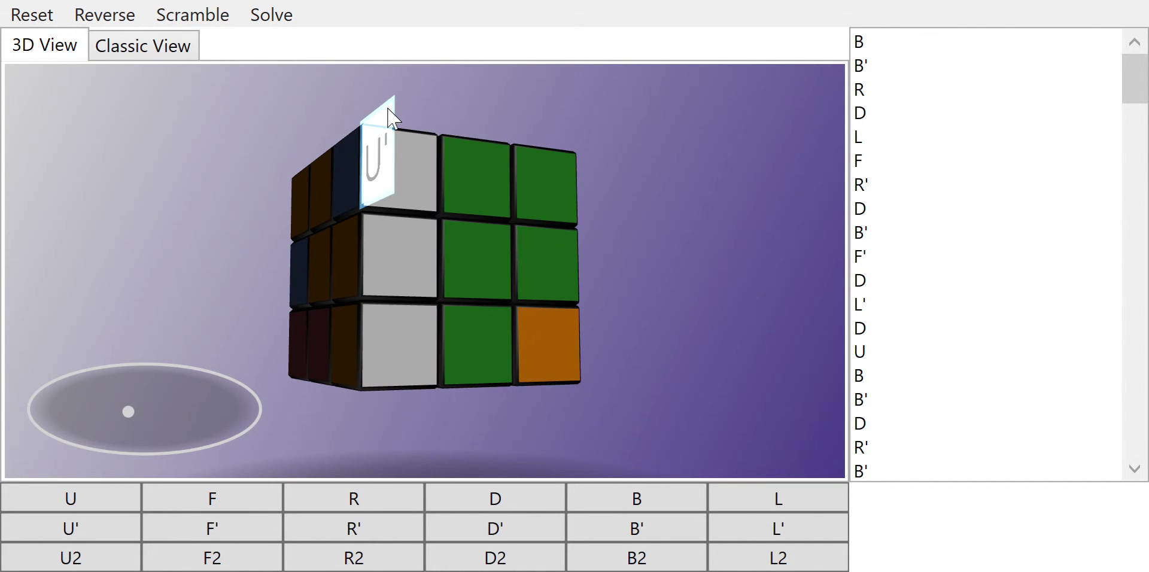
left_click(388, 423)
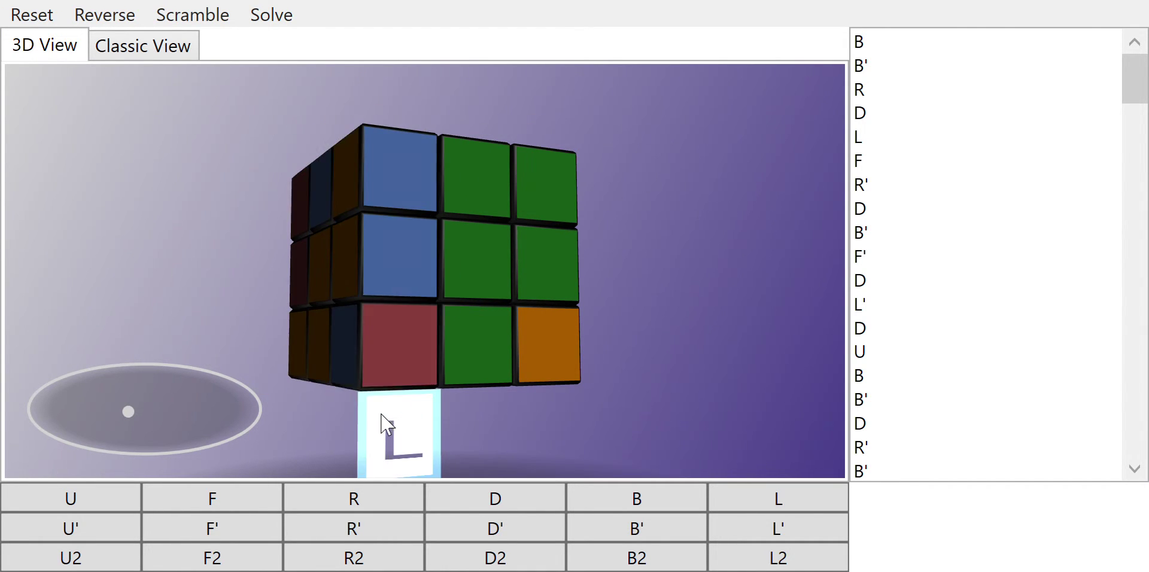
left_click(307, 420)
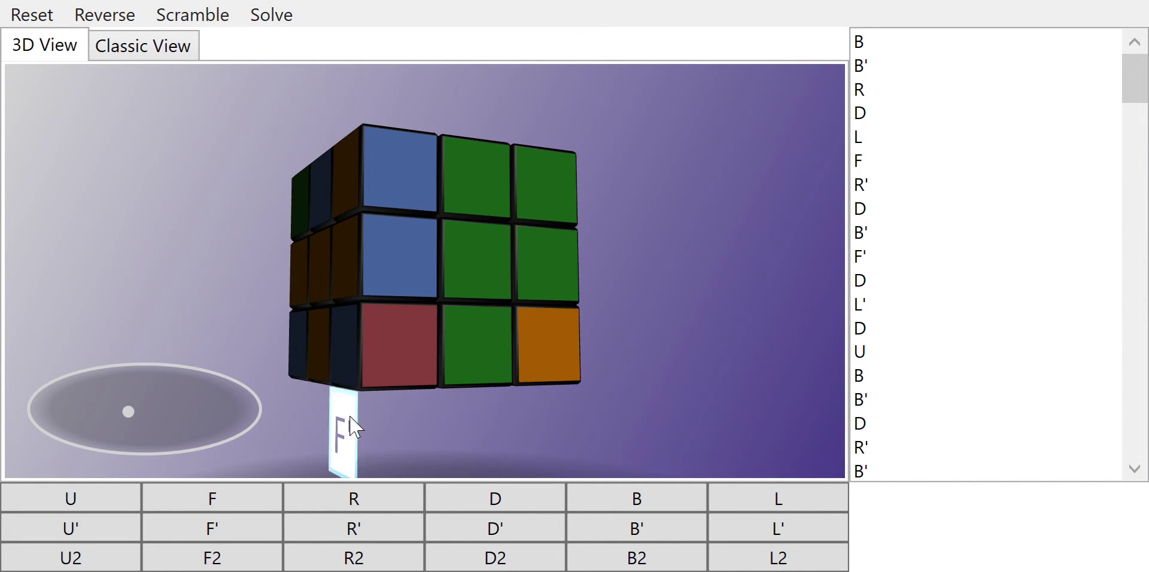
left_click(388, 429)
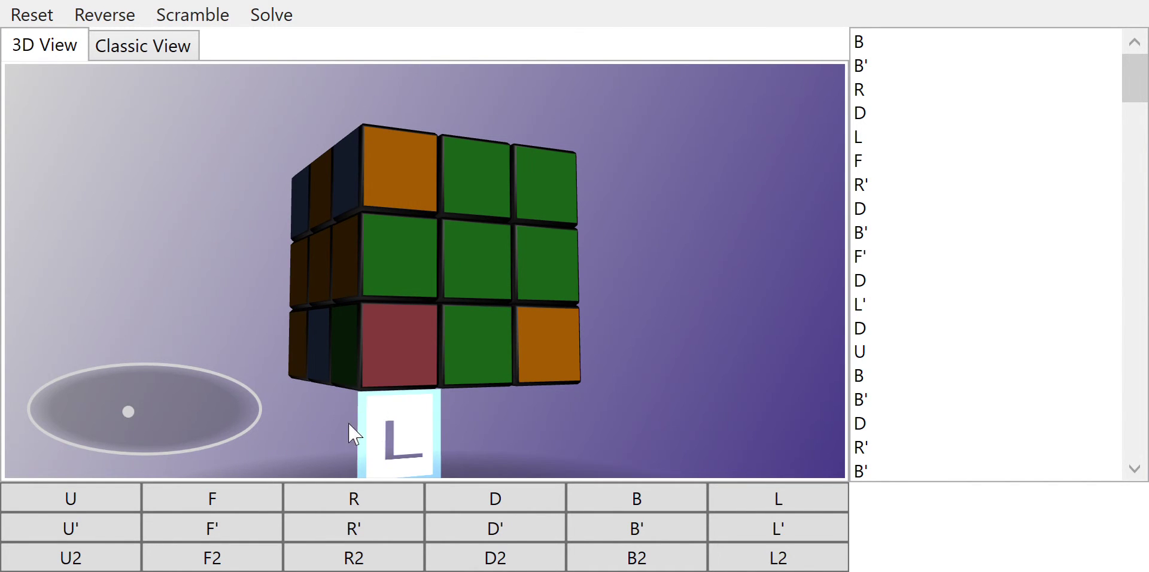
- From a top-down view, turn the left layer several times, including two counter-clockwise turns
mouse_move(132, 413)
left_mouse_down()
mouse_move(95, 392)
mouse_move(30, 407)
mouse_move(38, 418)
mouse_move(63, 388)
mouse_move(135, 393)
mouse_move(131, 408)
left_mouse_up()
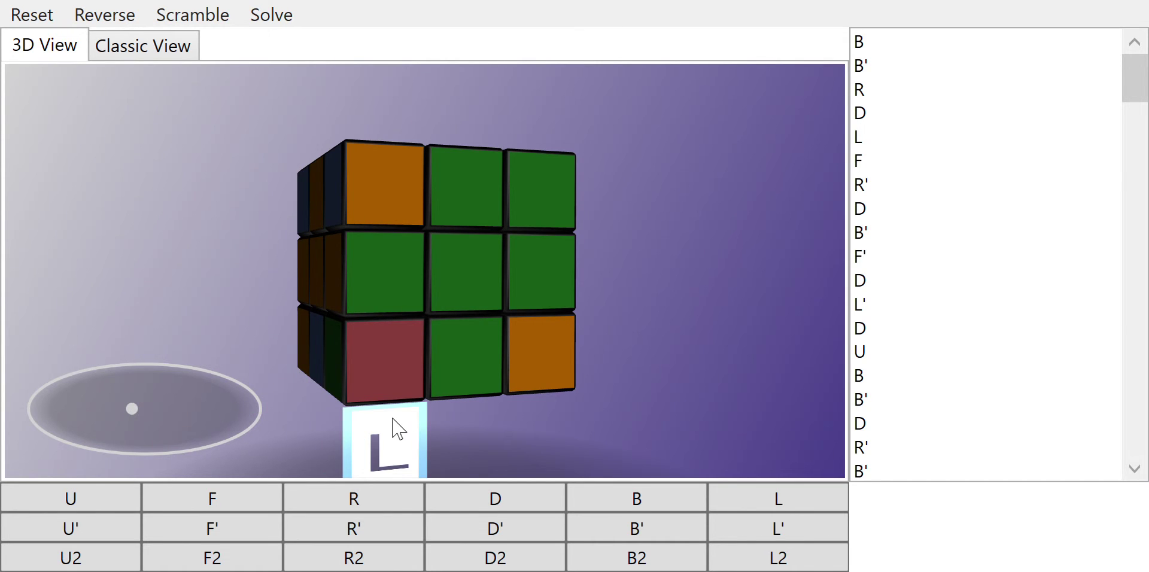
left_click(397, 428)
left_click(386, 446)
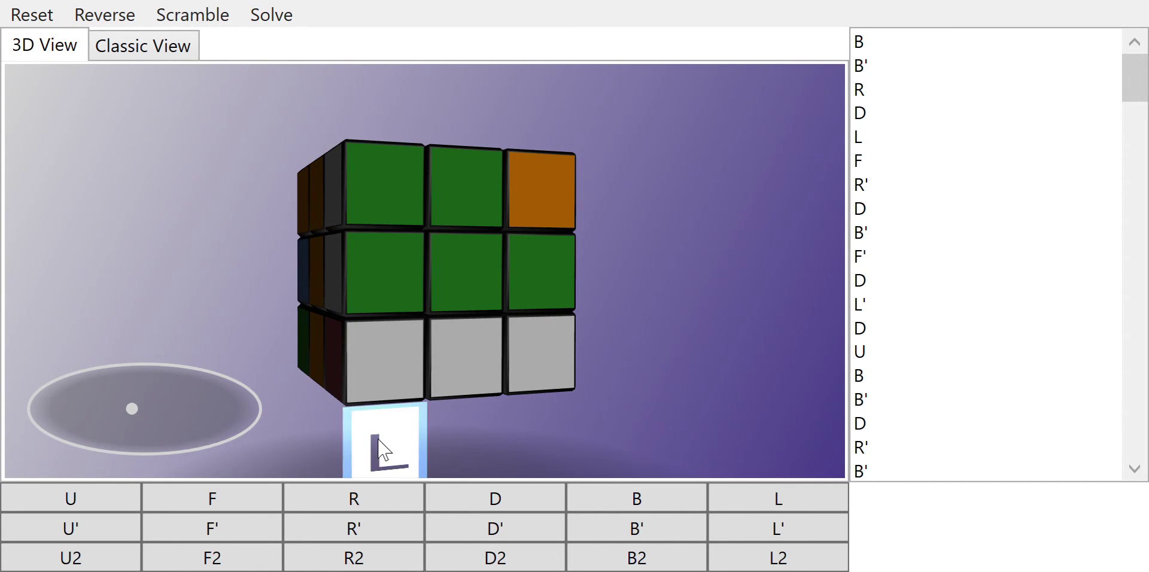
left_click(382, 448)
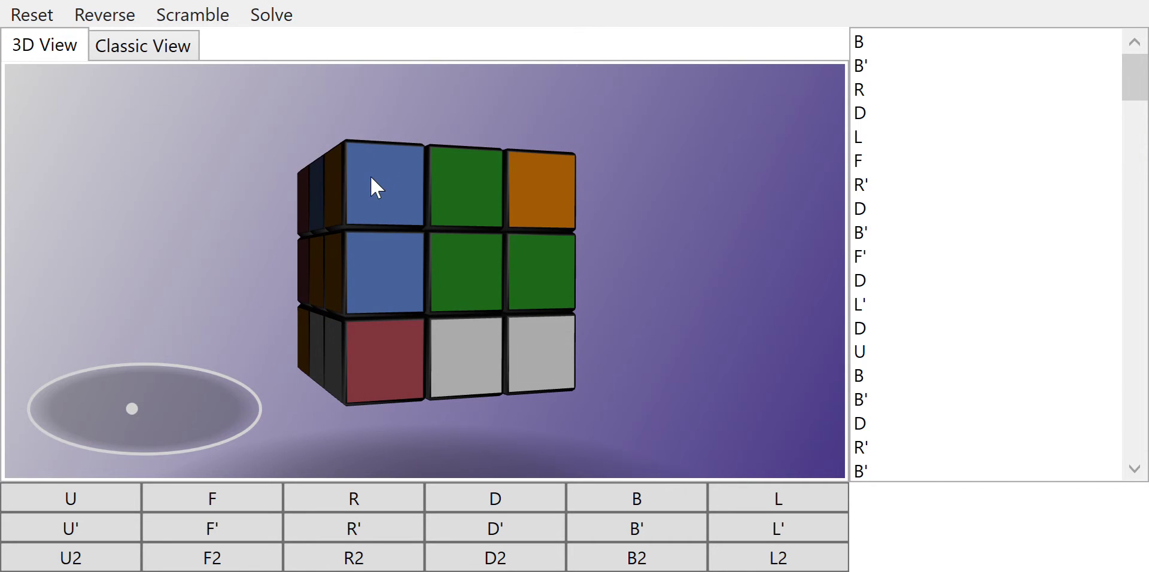
left_click(392, 126)
left_click(392, 126)
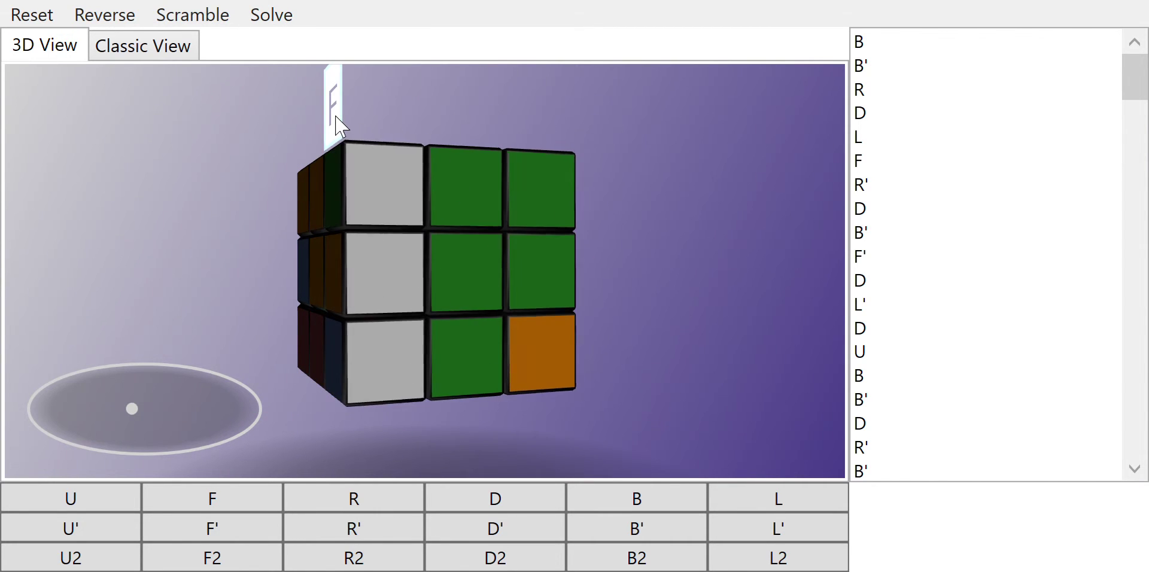
left_click(395, 440)
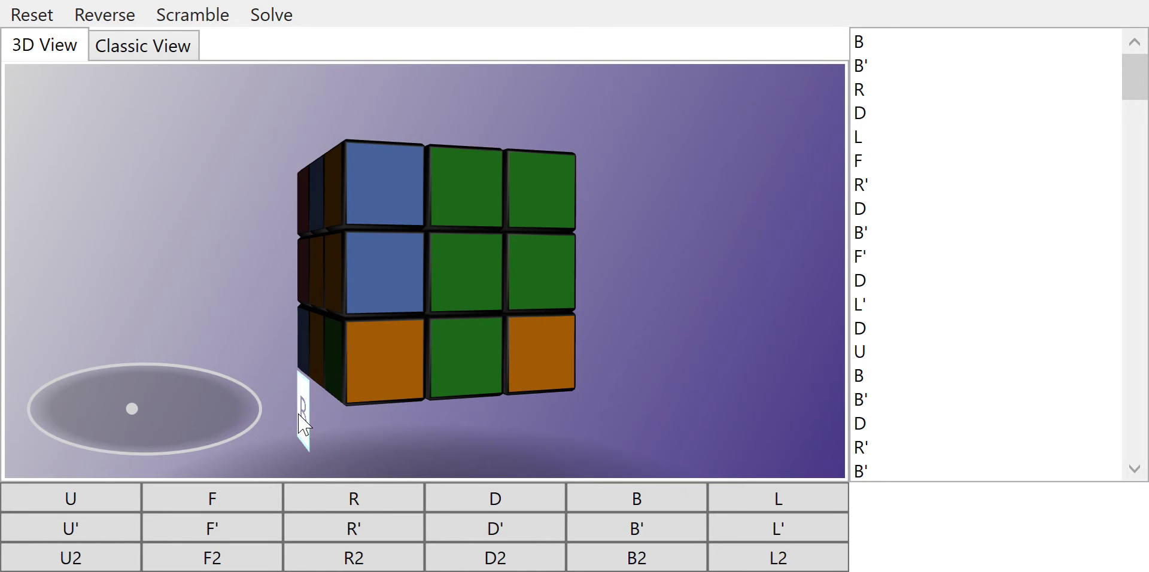
- Apply more left-layer turns, then F, D' and a final L
left_click(396, 439)
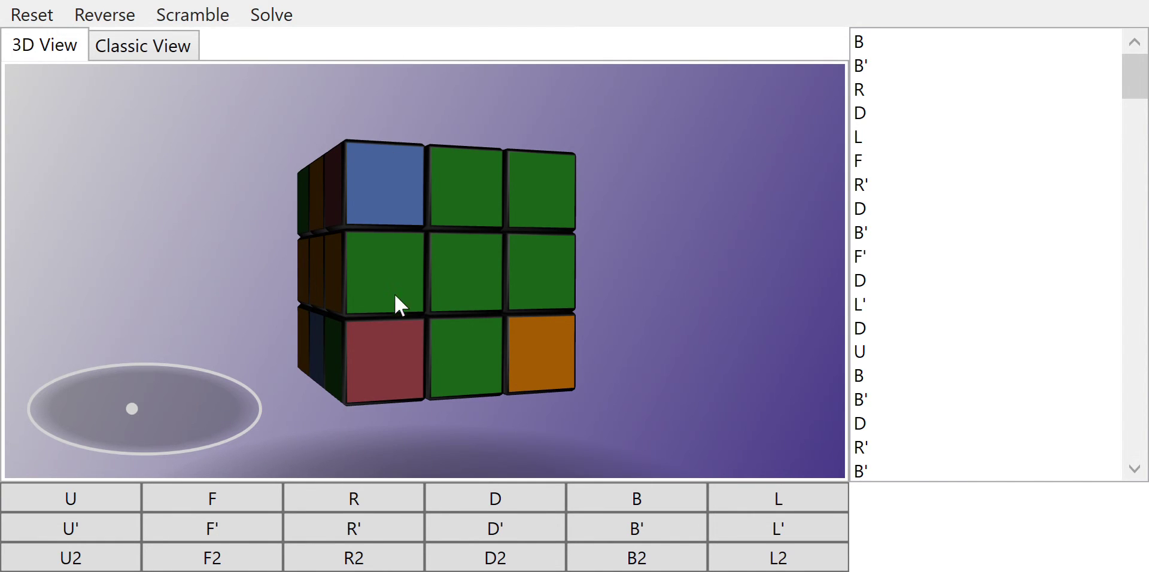
left_click(388, 420)
left_click(332, 439)
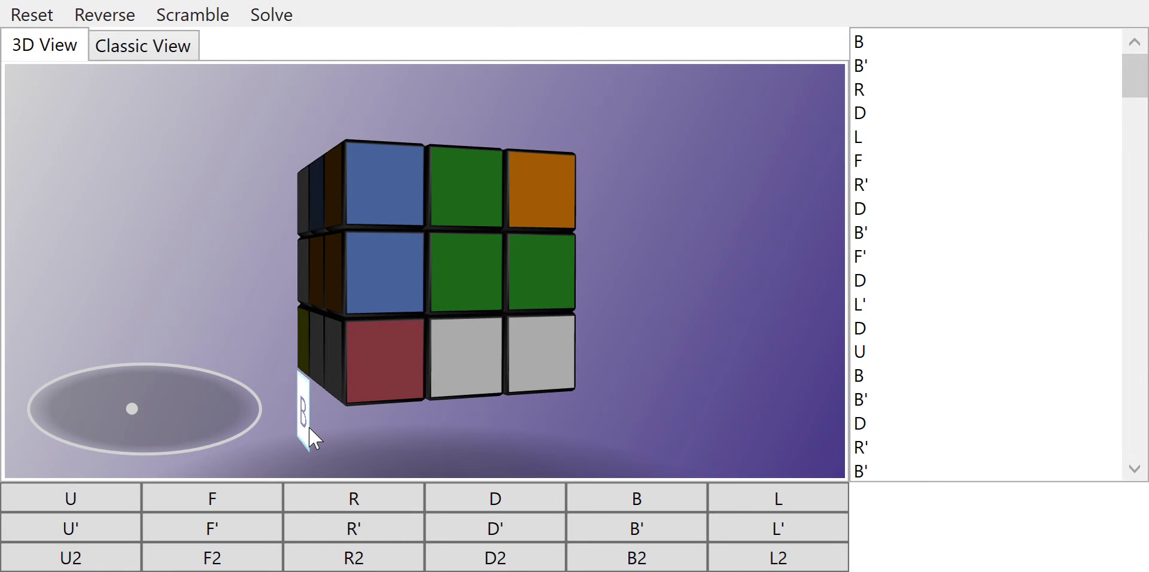
left_click(378, 99)
left_click(341, 112)
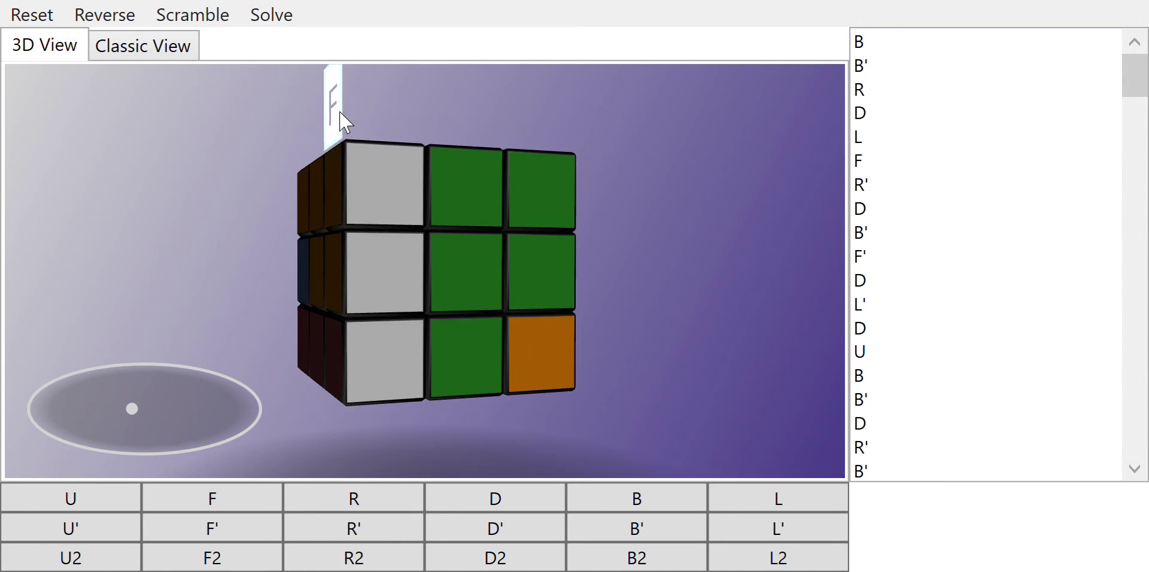
left_click(402, 444)
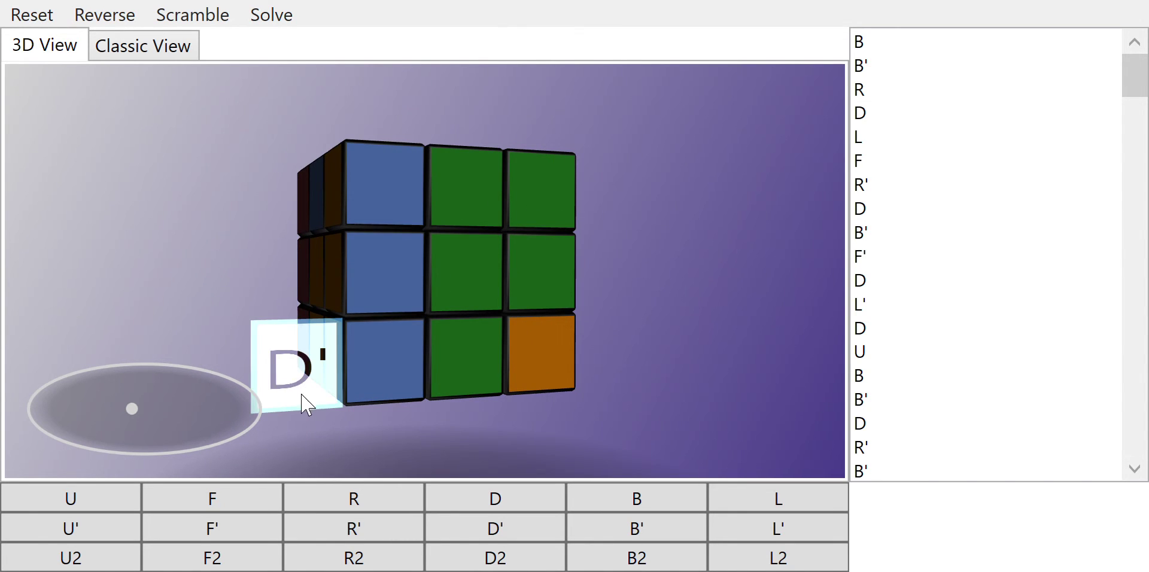
left_click(377, 444)
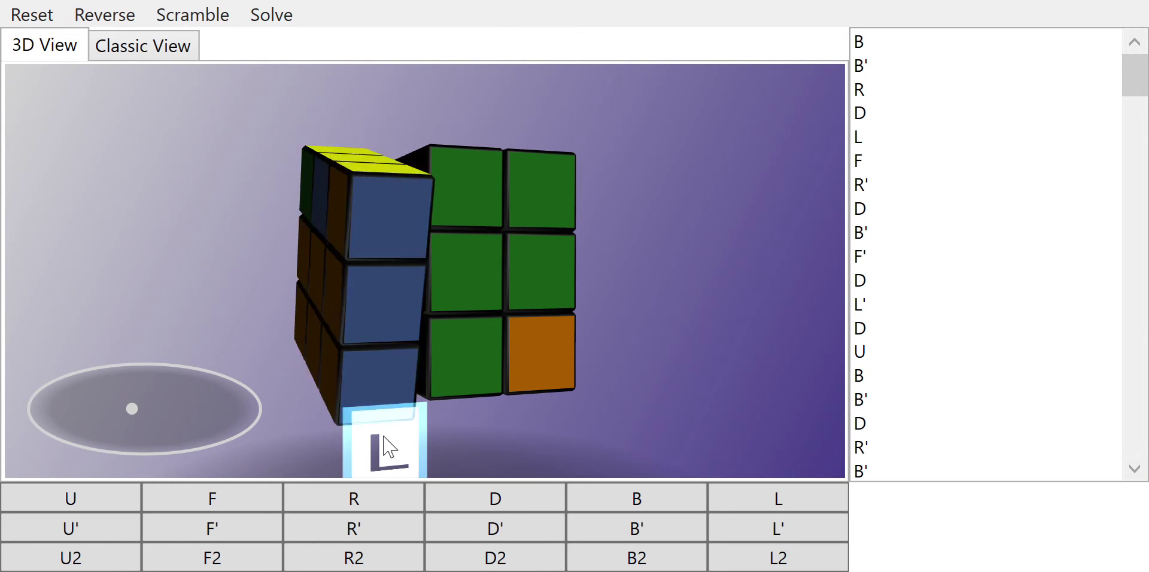
mouse_move(131, 409)
left_mouse_down()
mouse_move(138, 428)
mouse_move(75, 417)
mouse_move(134, 406)
mouse_move(148, 430)
mouse_move(134, 414)
left_mouse_up()
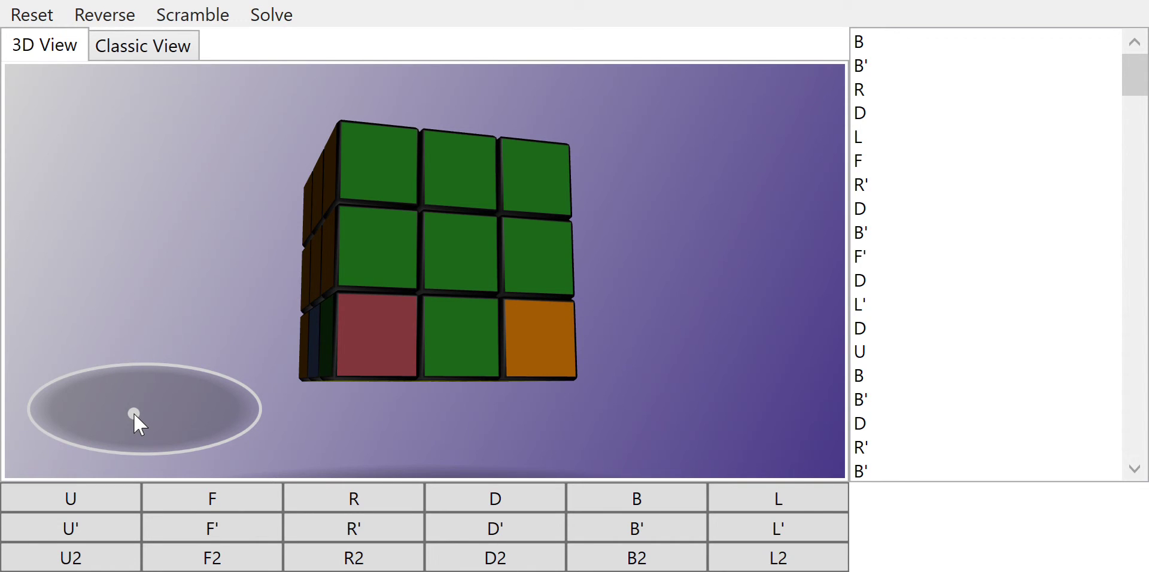
left_click_drag(134, 413, 141, 417)
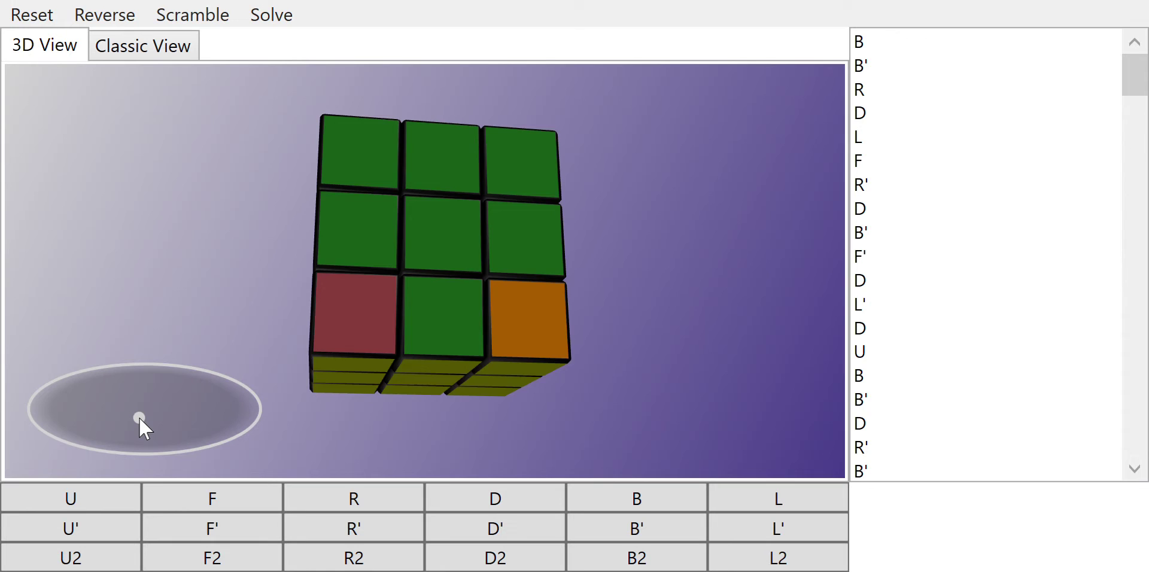
mouse_move(139, 417)
left_mouse_down()
mouse_move(182, 435)
mouse_move(138, 416)
left_mouse_up()
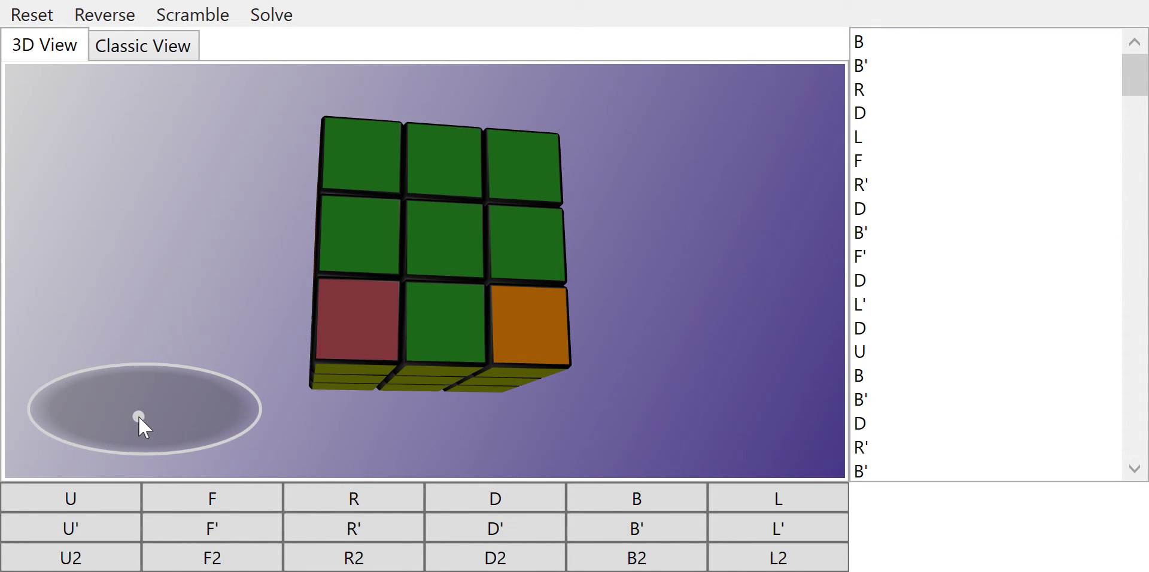
left_click_drag(138, 416, 124, 403)
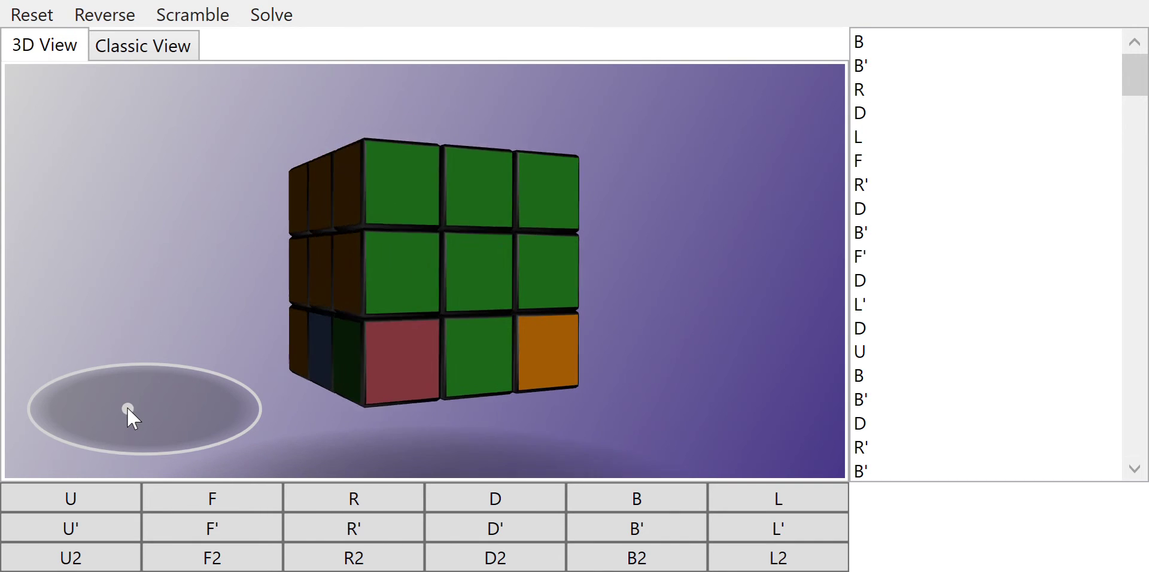
- Turn the front and left layers with F, L' and B' turns, twisting green-face columns
left_click(436, 118)
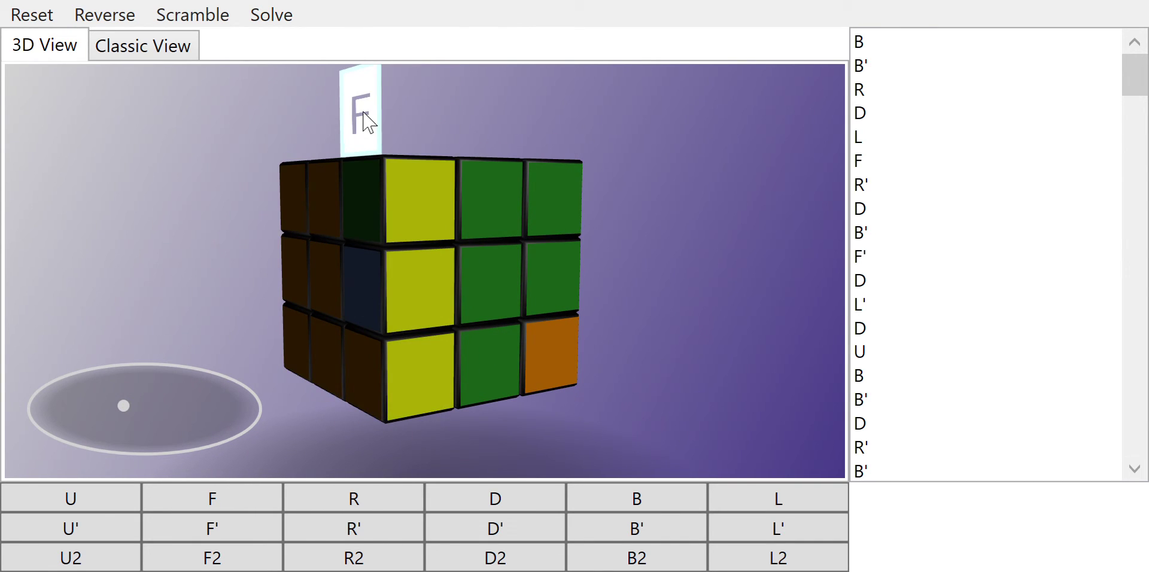
left_click(376, 121)
left_click(319, 121)
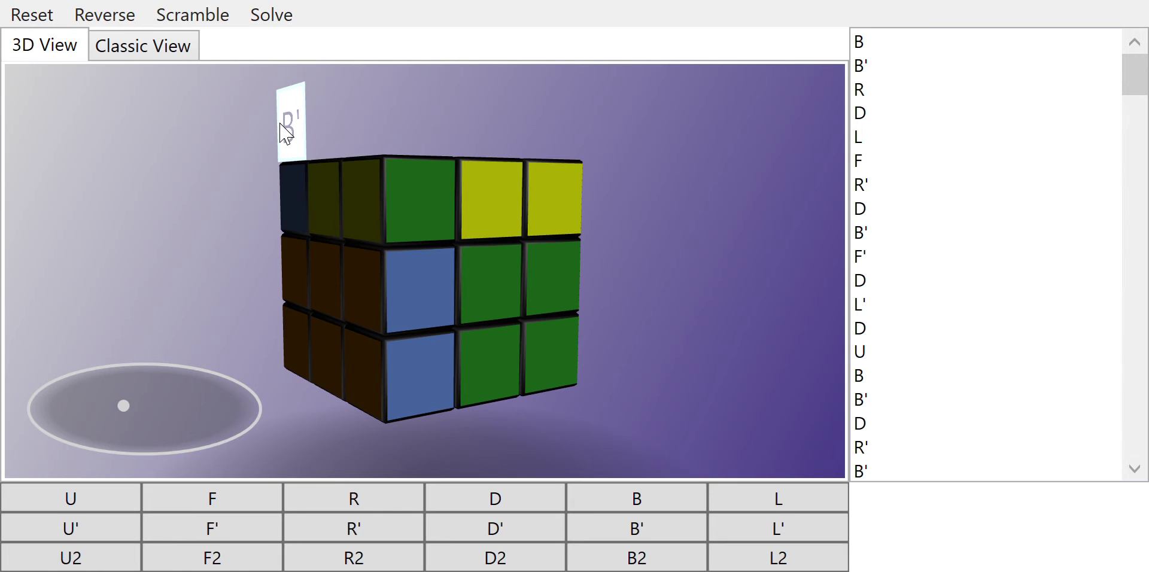
left_click(408, 457)
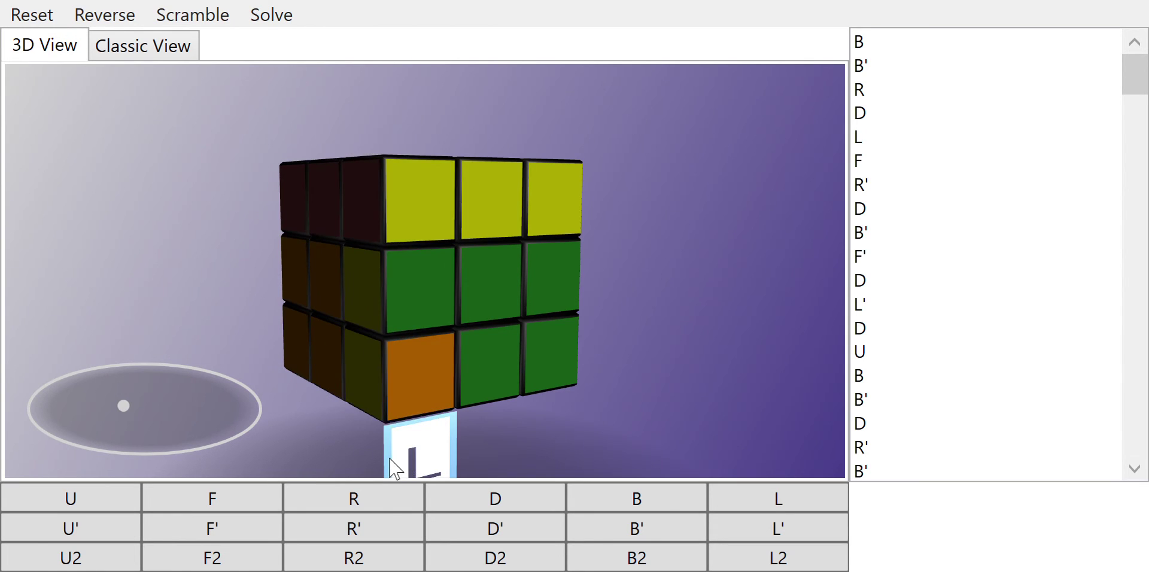
left_click(364, 454)
left_click(436, 117)
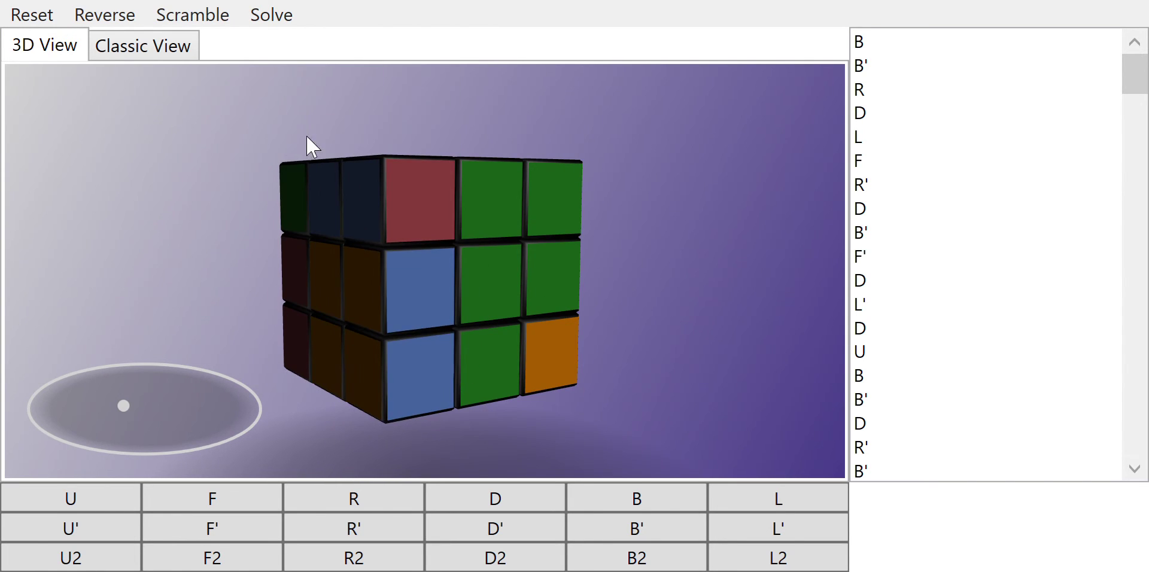
- Finish with D', L, repeated bottom-layer turns and R' twice
left_click(287, 137)
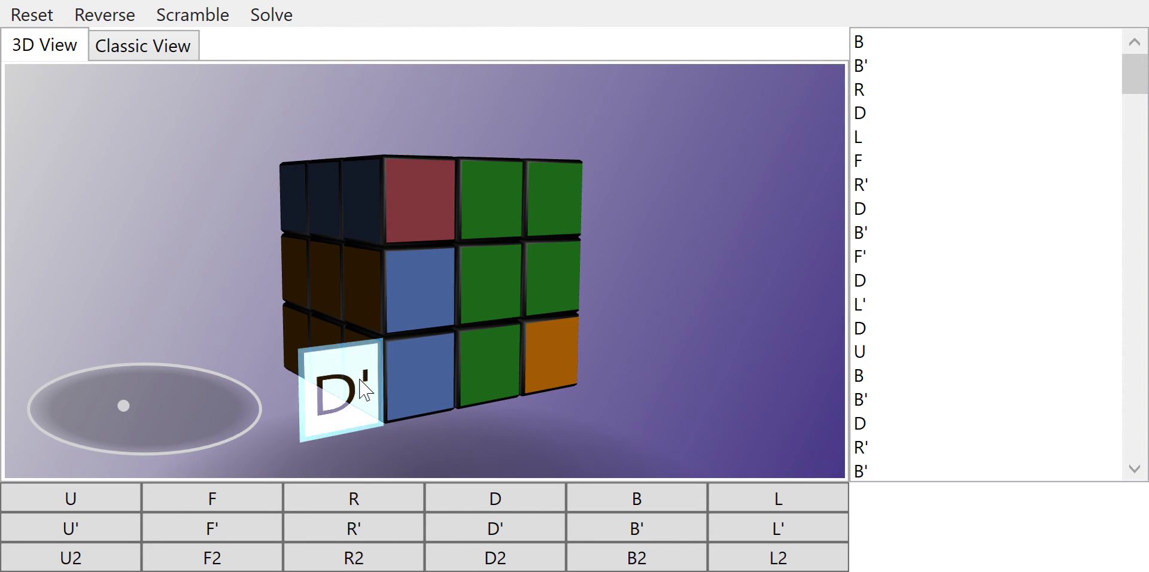
left_click(422, 463)
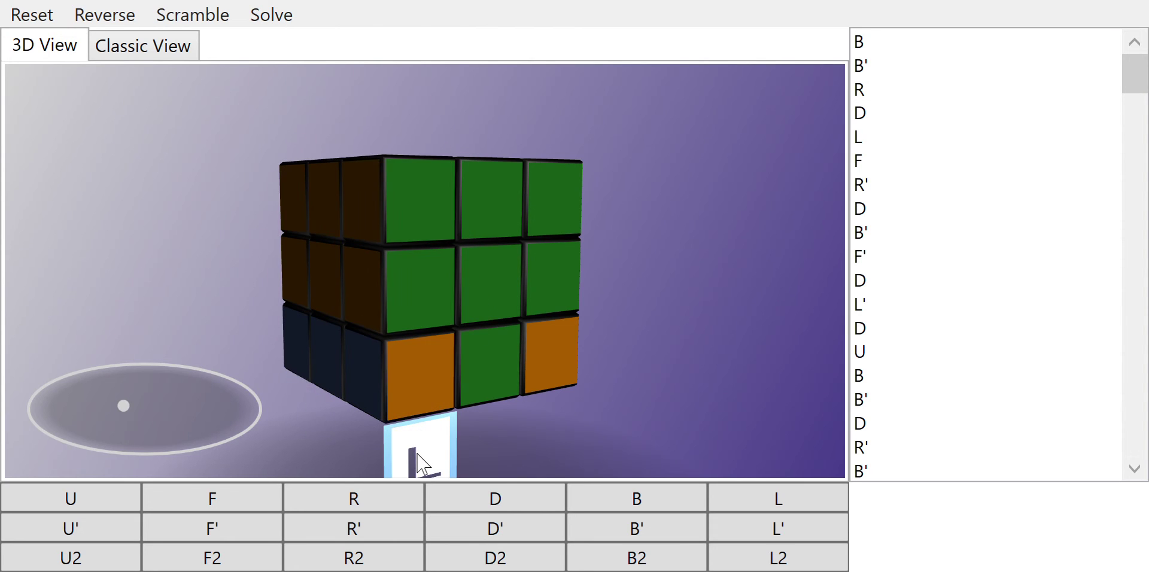
left_click(620, 375)
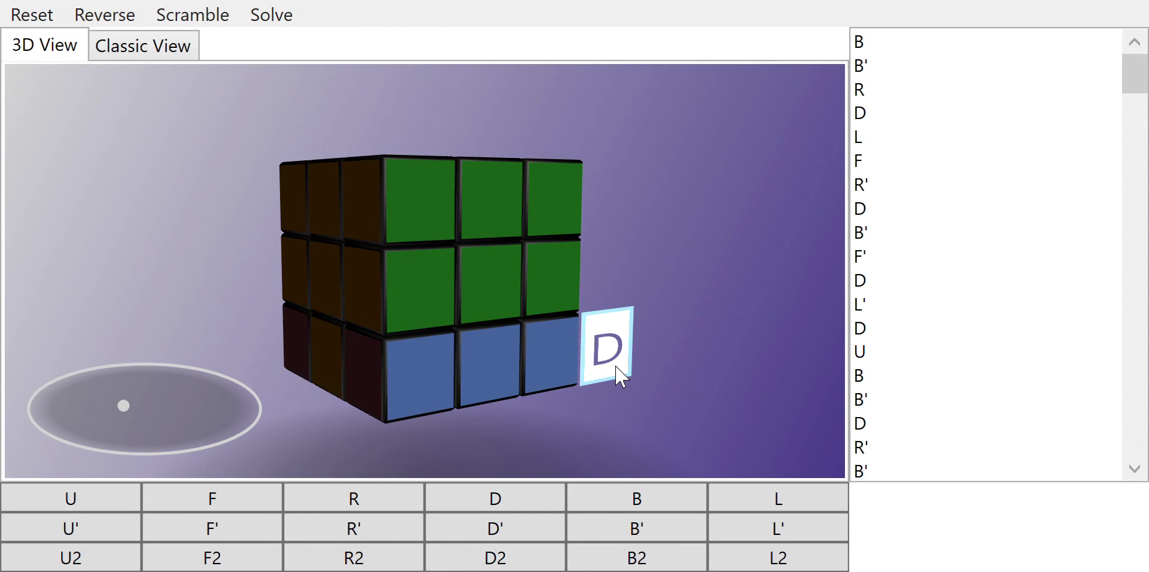
left_click(620, 375)
left_click(619, 375)
left_click(332, 394)
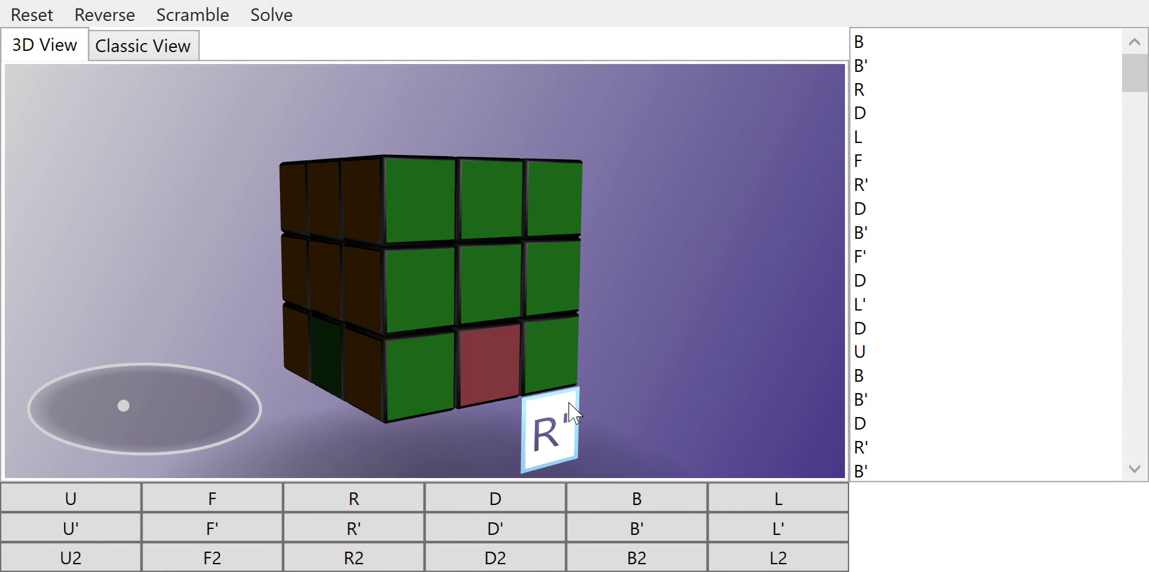
- Tilt the cube to show its yellow underside, then apply R' three times
mouse_move(124, 411)
left_mouse_down()
mouse_move(203, 434)
mouse_move(149, 431)
mouse_move(166, 426)
left_mouse_up()
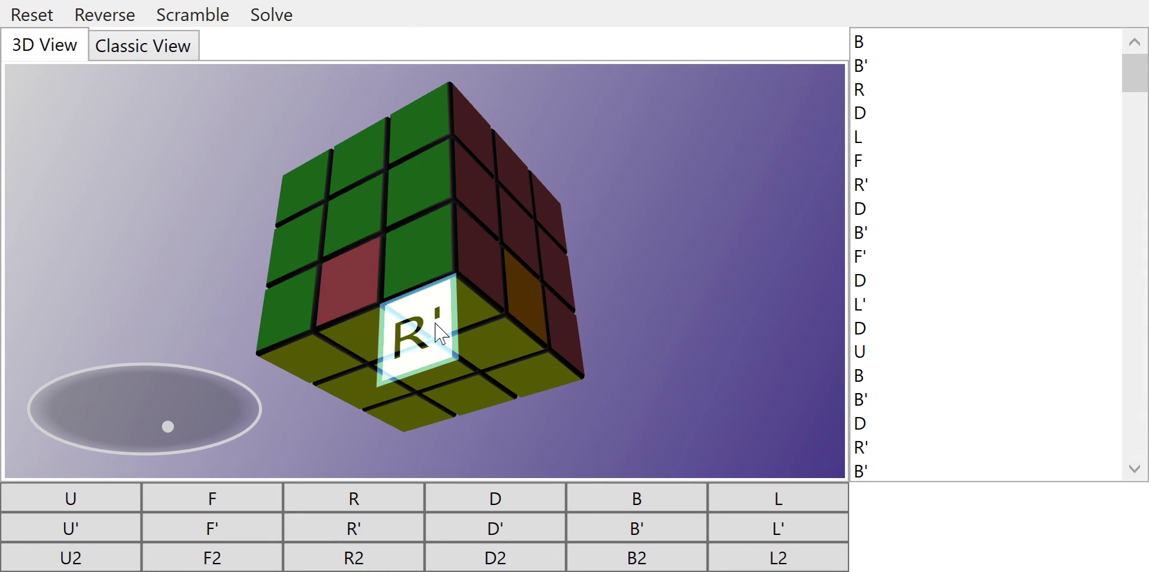
left_click(440, 333)
left_click(490, 228)
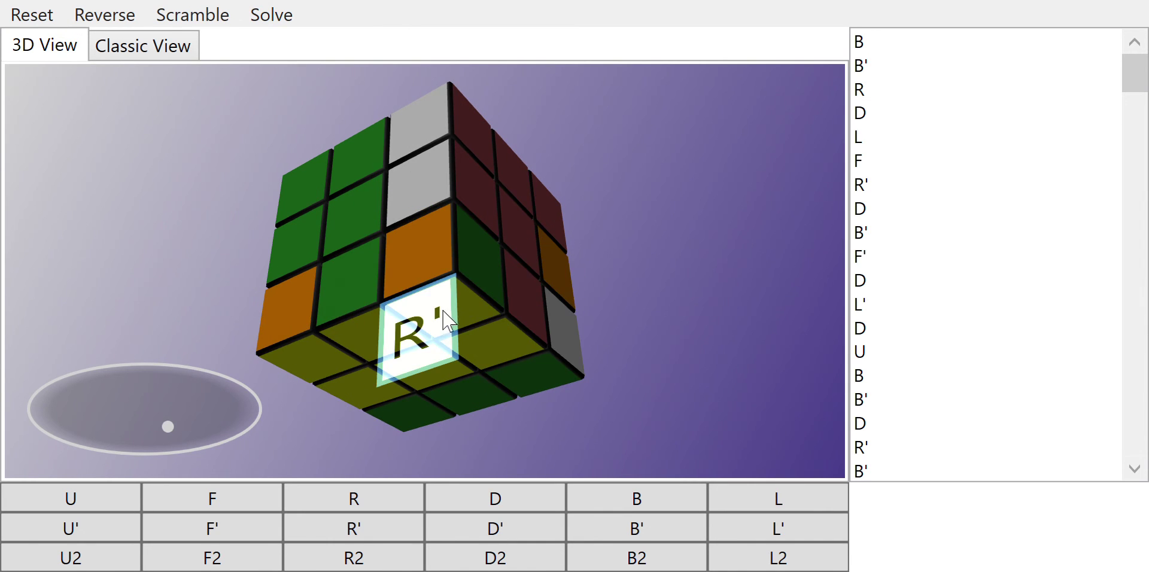
left_click(446, 321)
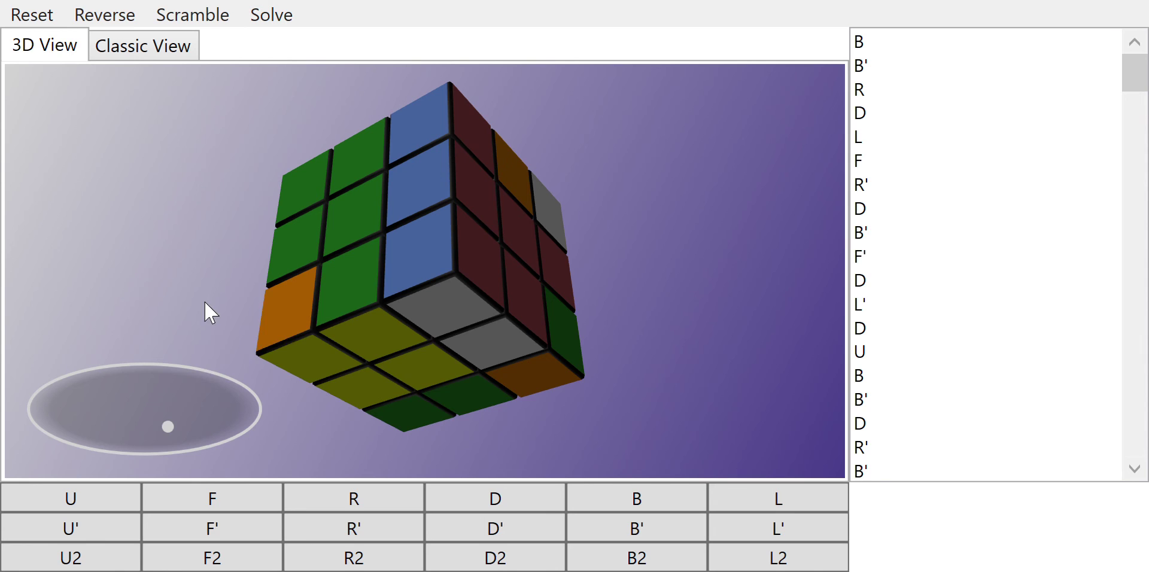
- Apply D' twice, R' twice, then D twice
left_click(171, 413)
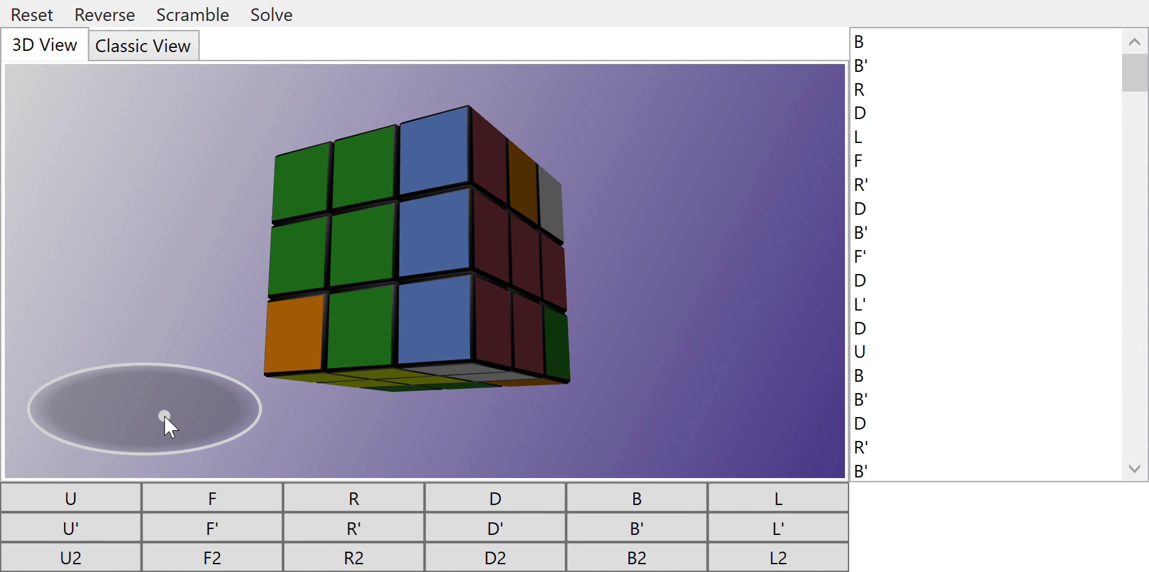
left_click(297, 350)
left_click(436, 412)
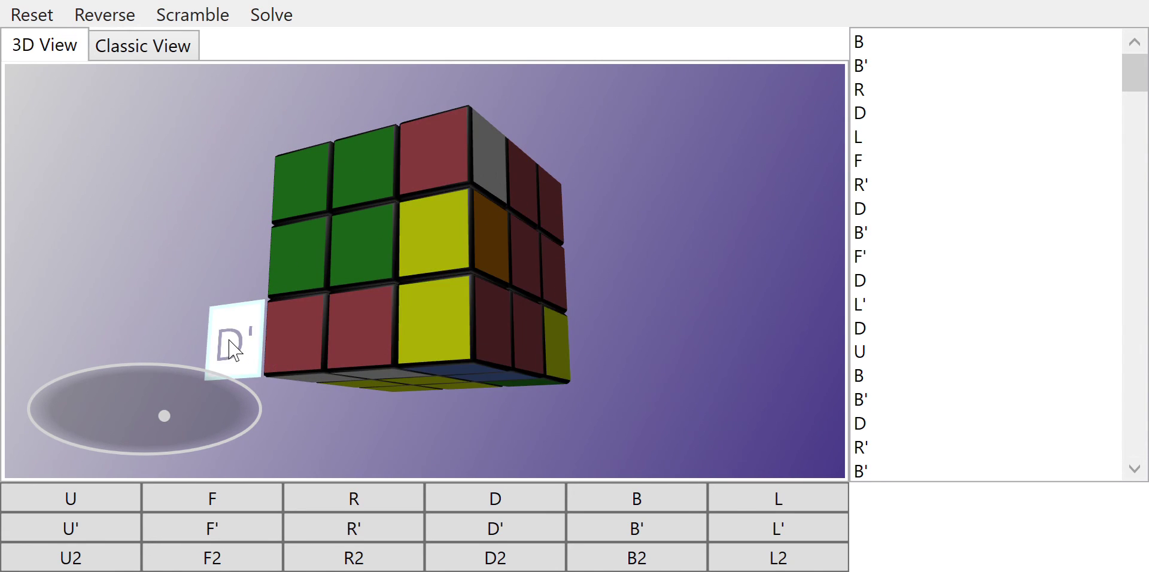
left_click(435, 413)
left_click(472, 417)
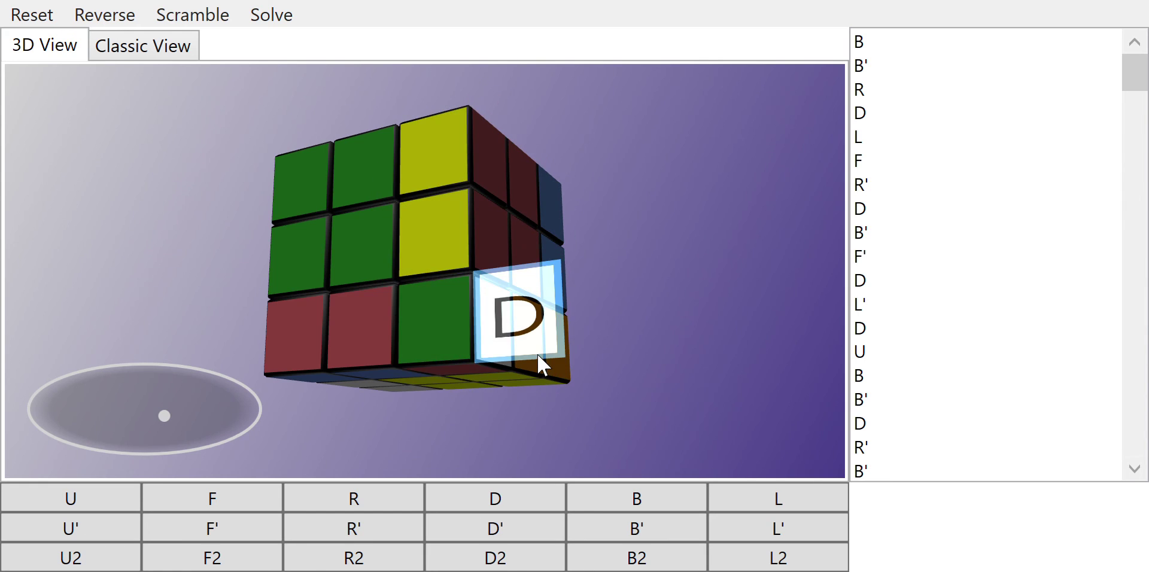
left_click(529, 341)
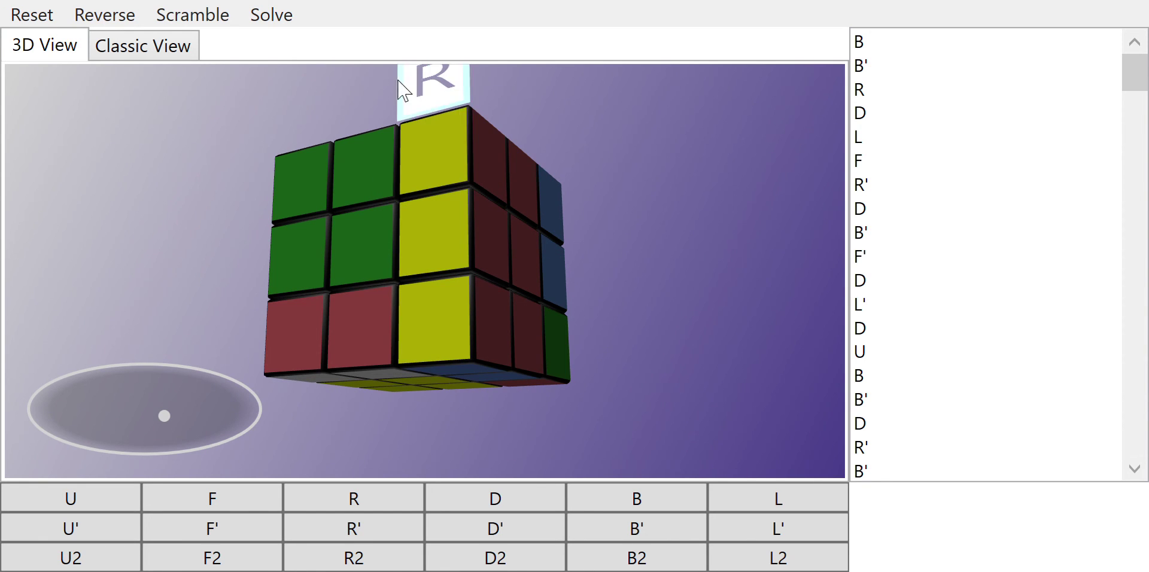
- Continue with R, D, two U turns, U' and a final R
left_click(424, 100)
left_click(519, 330)
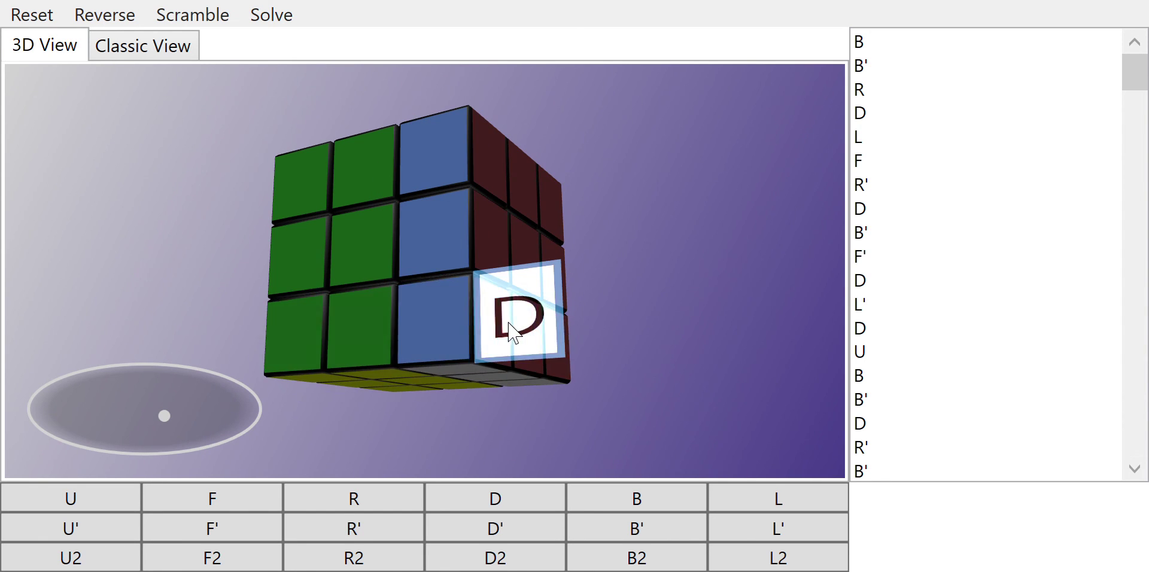
left_click(454, 90)
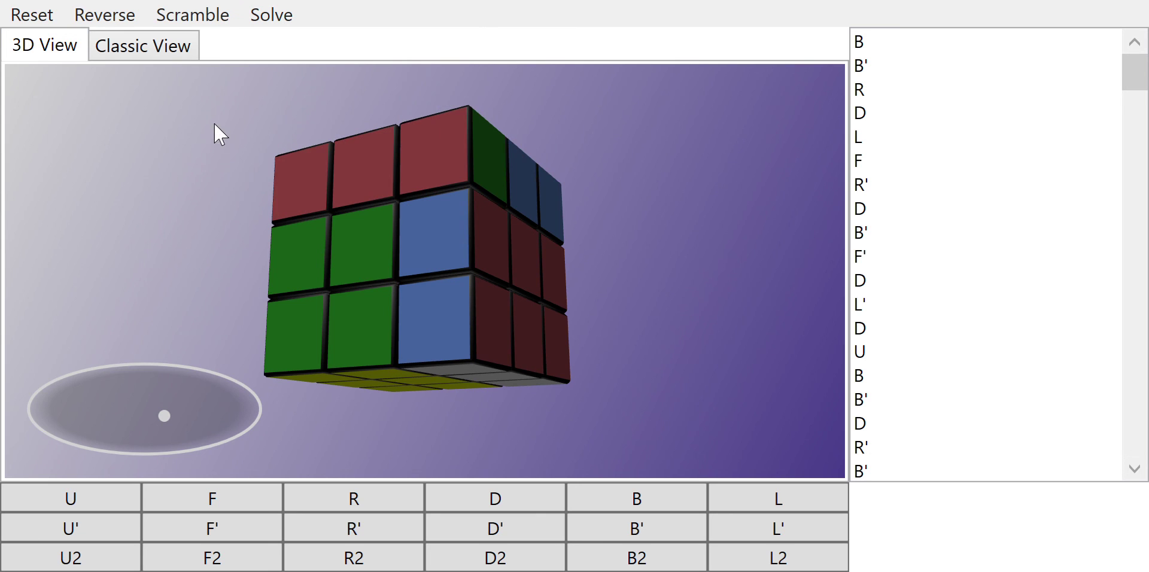
left_click(231, 184)
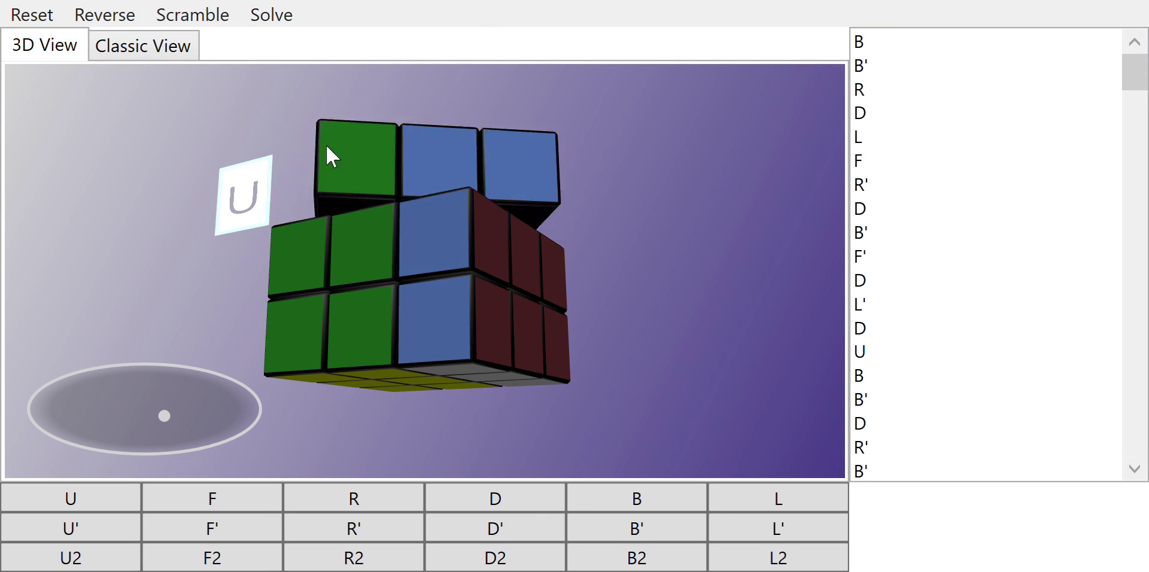
left_click(519, 178)
left_click(422, 85)
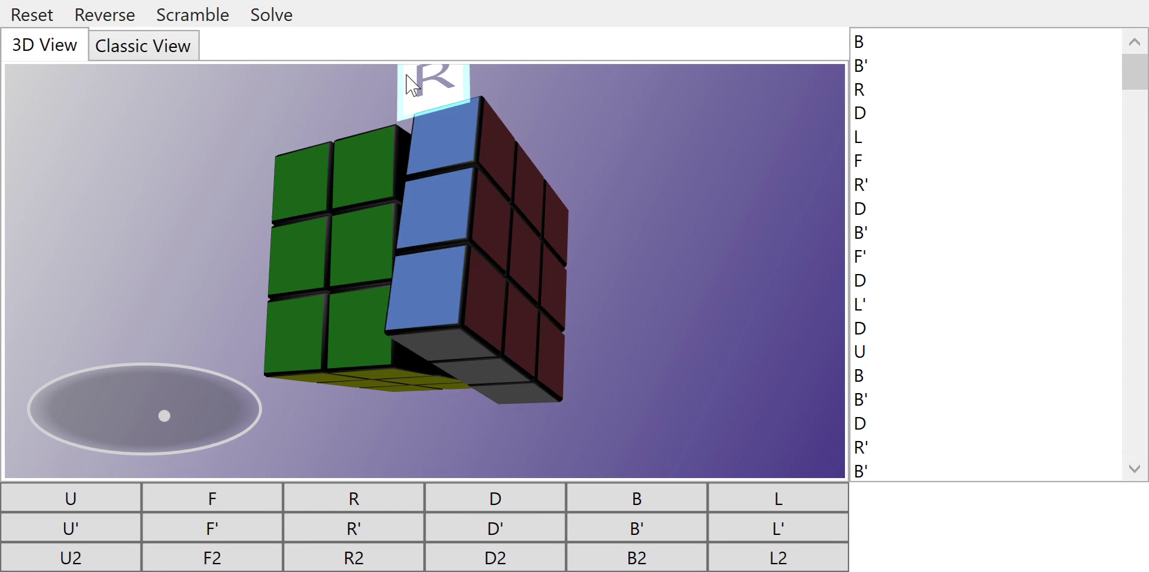
- Orbit the cube sideways to another face, then tip it to look down on the grey top
mouse_move(164, 414)
left_mouse_down()
mouse_move(69, 428)
mouse_move(108, 366)
mouse_move(101, 416)
left_mouse_up()
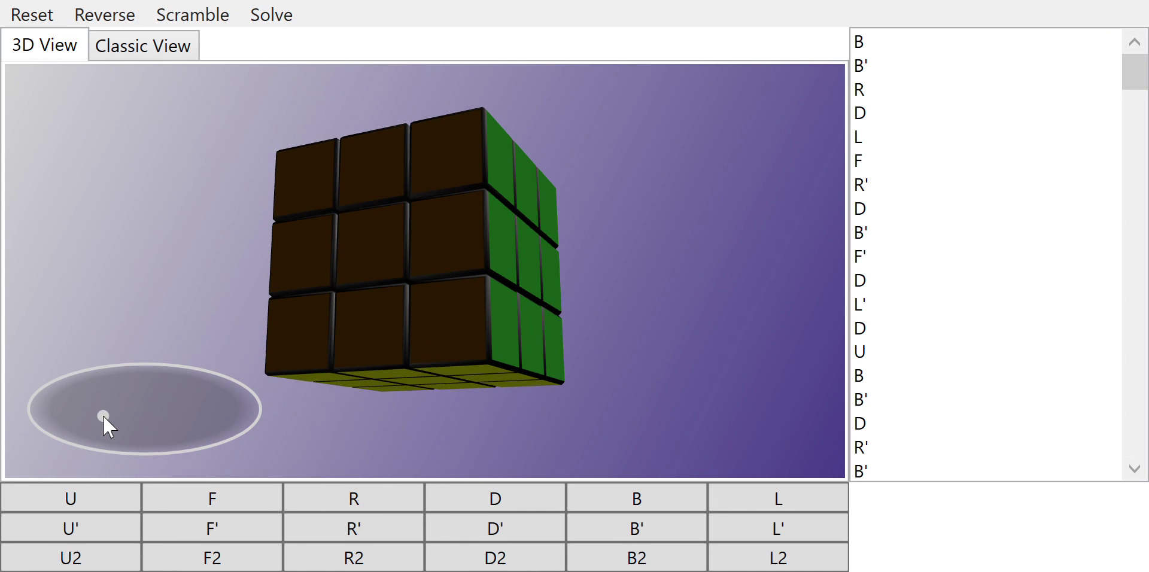
mouse_move(102, 416)
left_mouse_down()
mouse_move(138, 392)
mouse_move(103, 387)
left_mouse_up()
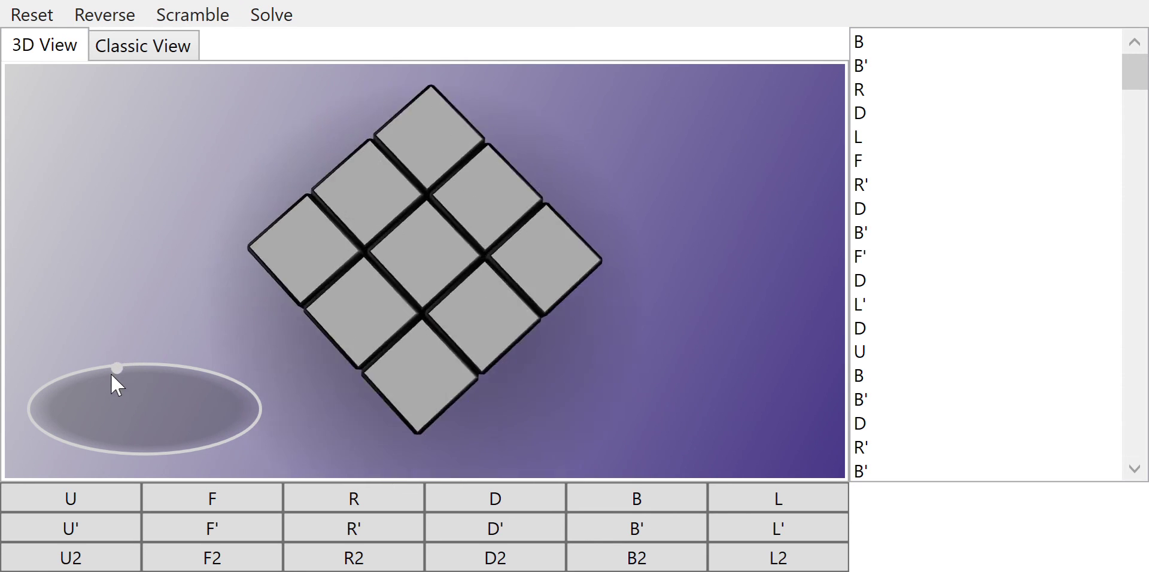